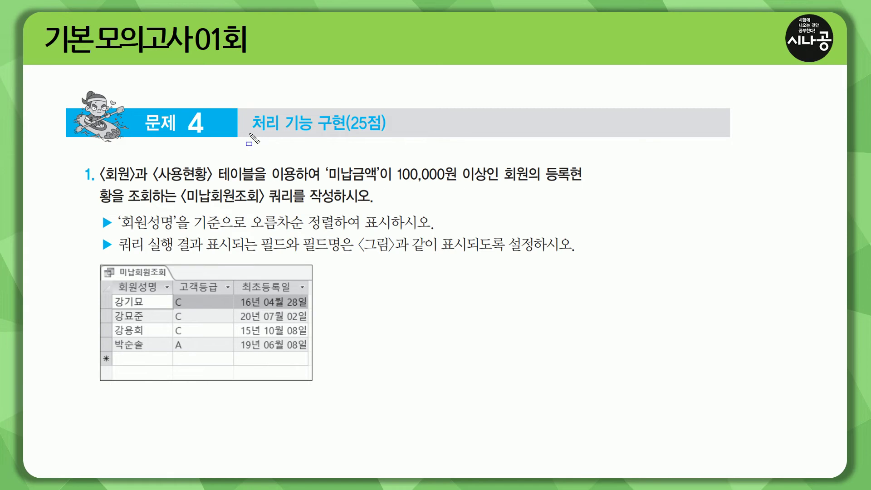
left_click_drag(249, 132, 389, 134)
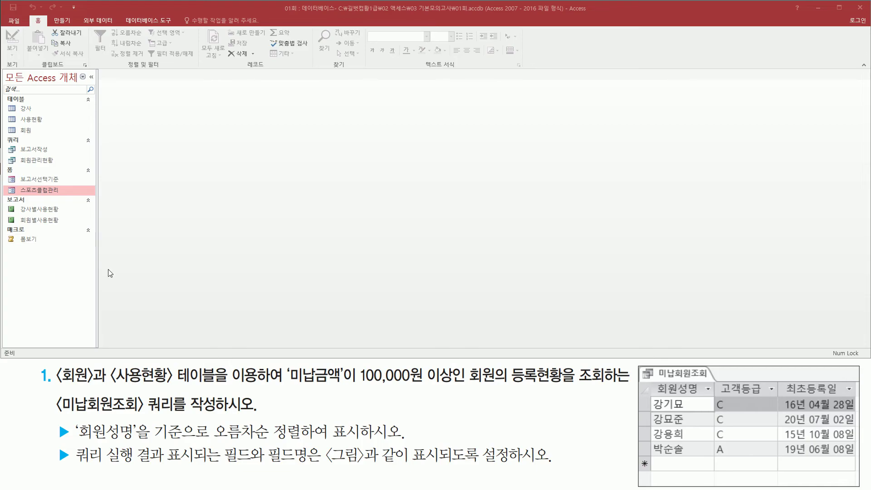
left_click_drag(53, 386, 175, 388)
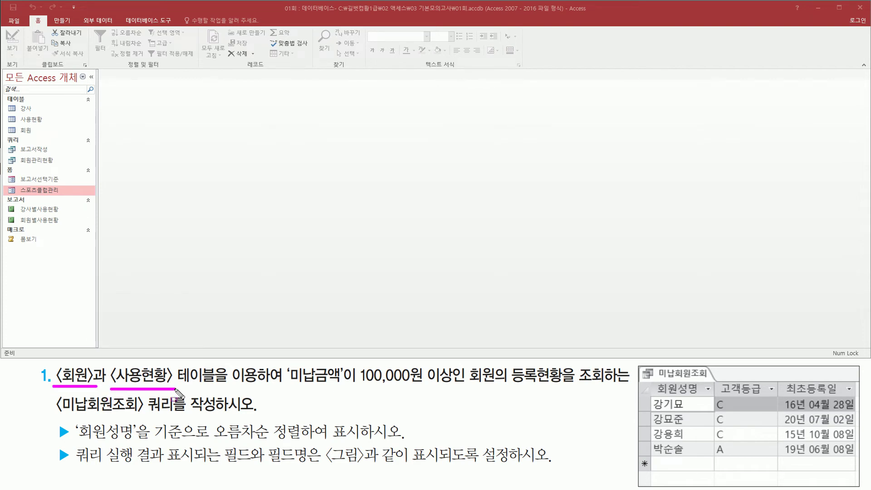
mouse_move(16, 124)
left_mouse_down()
mouse_move(35, 137)
mouse_move(34, 126)
mouse_move(47, 126)
left_mouse_up()
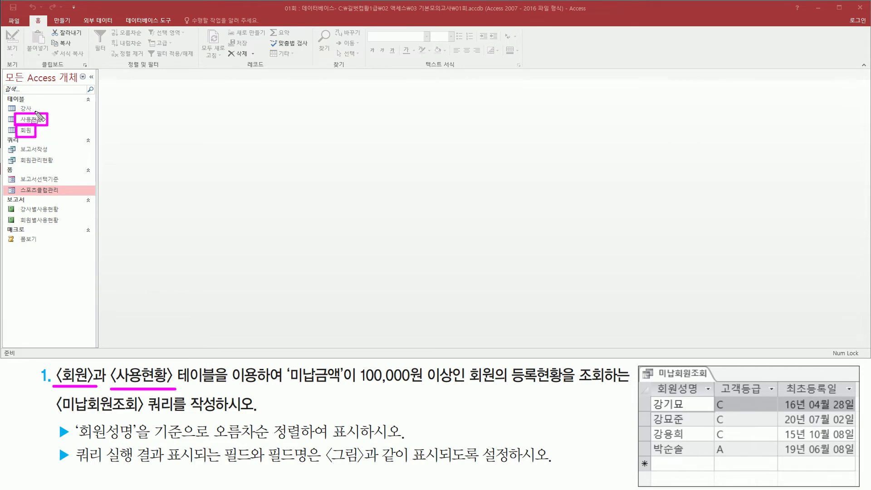
left_click_drag(287, 386, 460, 386)
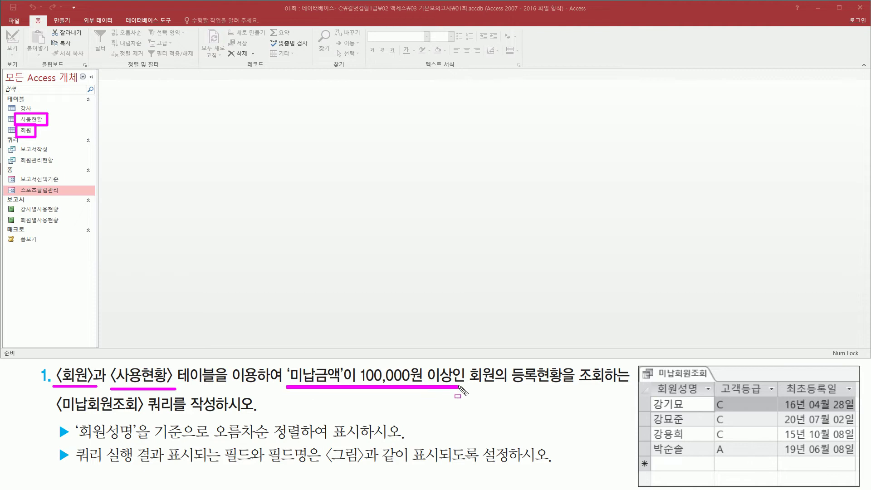
left_click_drag(357, 364, 454, 386)
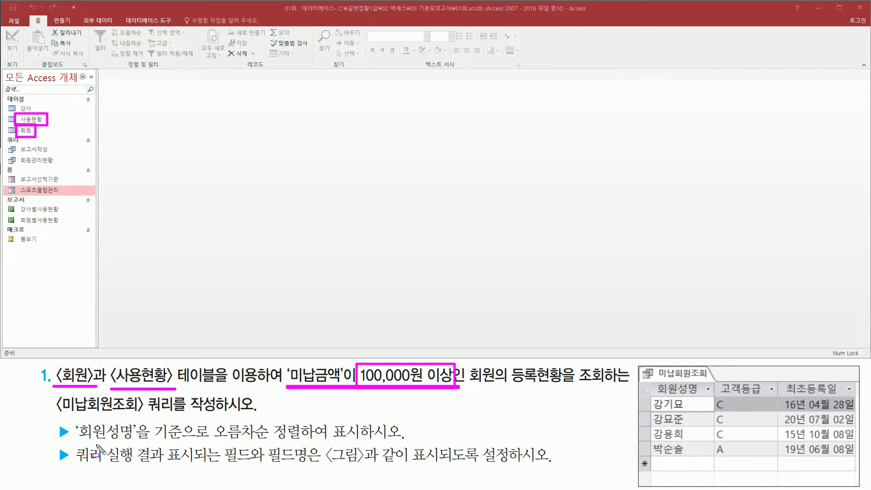
left_click_drag(58, 412, 172, 413)
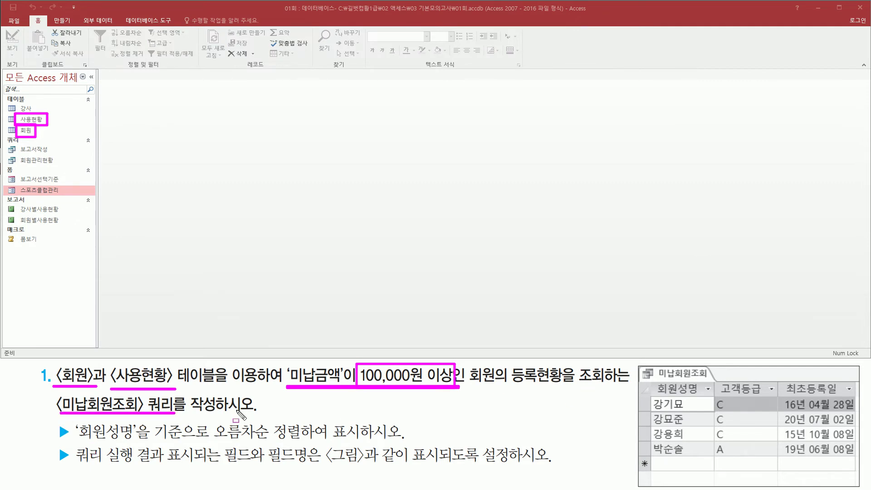
mouse_move(638, 363)
left_mouse_down()
mouse_move(638, 379)
mouse_move(864, 486)
left_mouse_up()
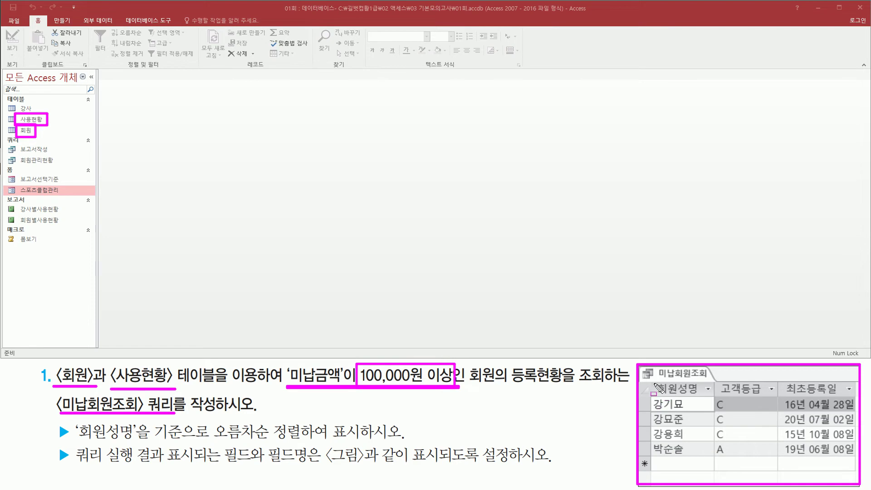
mouse_move(656, 383)
left_mouse_down()
mouse_move(671, 397)
mouse_move(845, 397)
left_mouse_up()
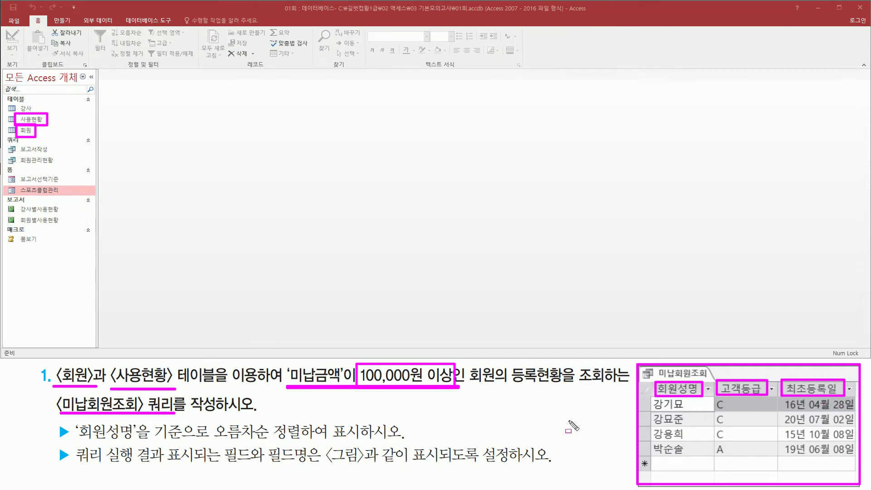
key("Escape")
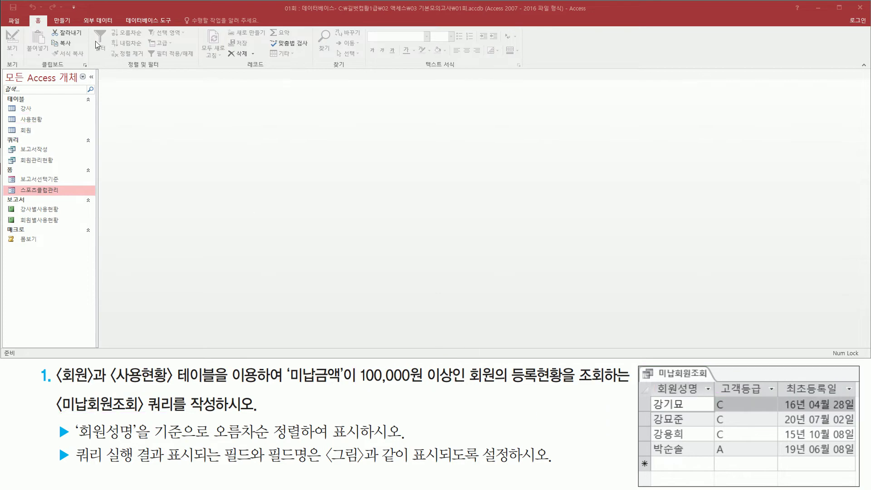
key("ctrl+2")
mouse_move(49, 27)
left_mouse_down()
mouse_move(52, 15)
mouse_move(78, 26)
left_mouse_up()
key("Escape")
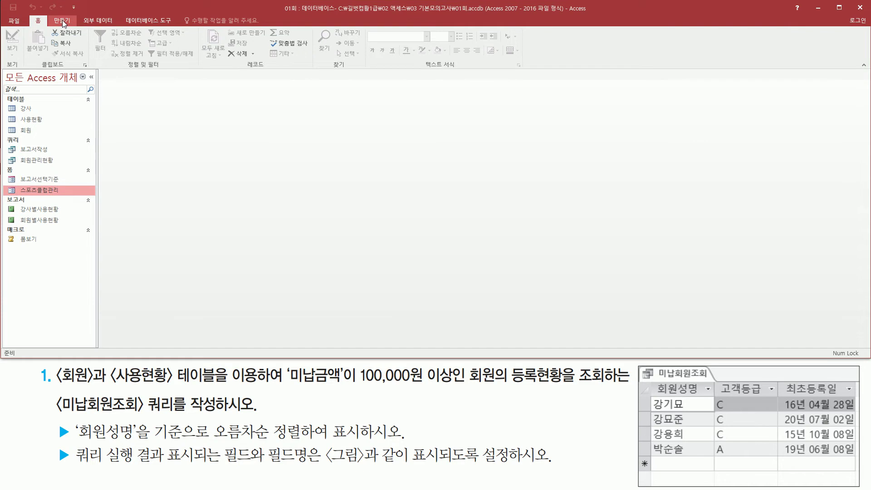
- Create a new query in Design view
left_click(62, 20)
key("ctrl+2")
left_click_drag(118, 68, 144, 68)
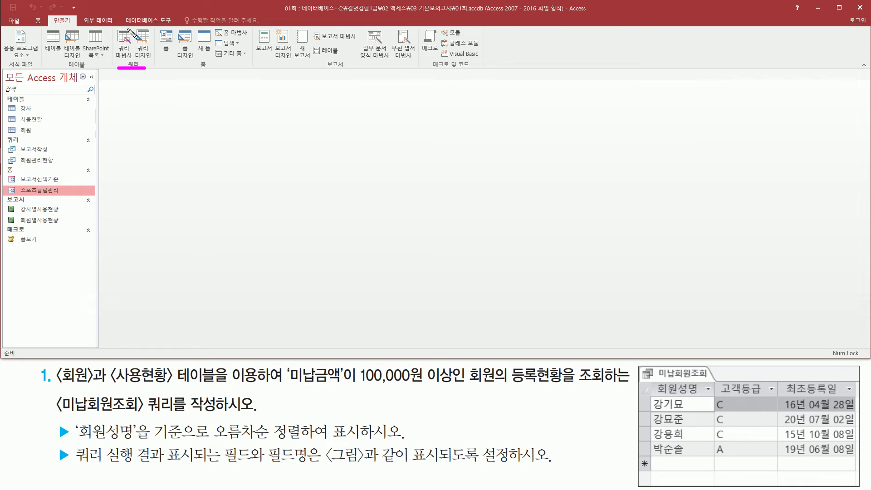
left_click_drag(133, 28, 156, 64)
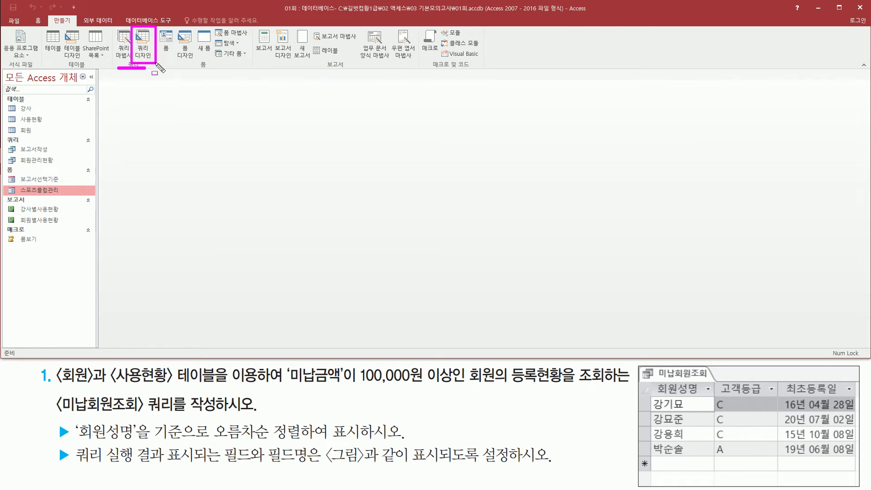
key("Escape")
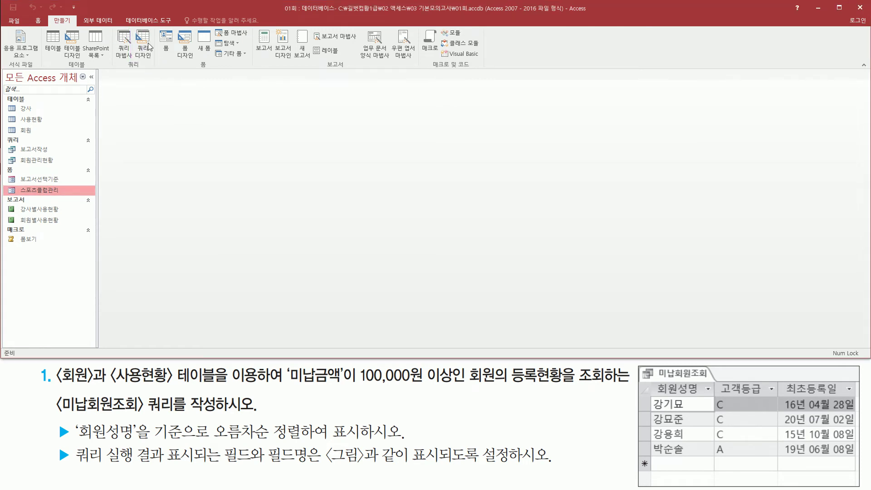
left_click(142, 43)
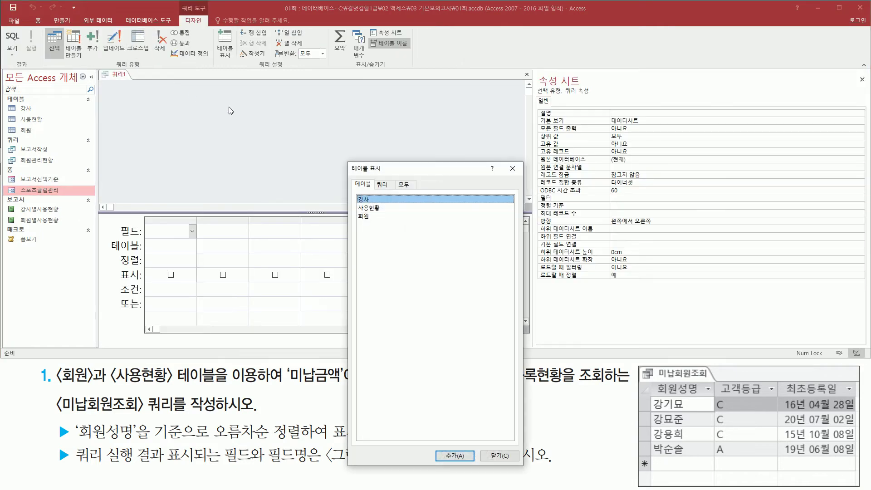
mouse_move(345, 160)
left_mouse_down()
mouse_move(455, 408)
mouse_move(521, 466)
left_mouse_up()
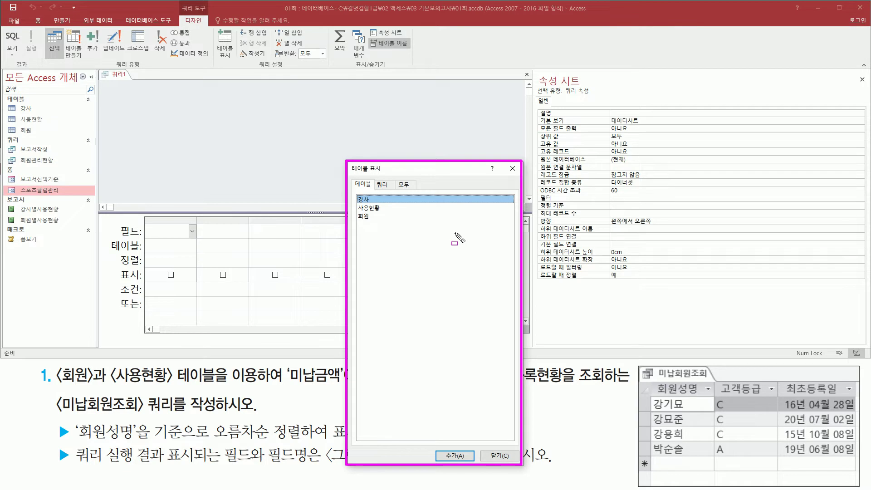
key("Escape")
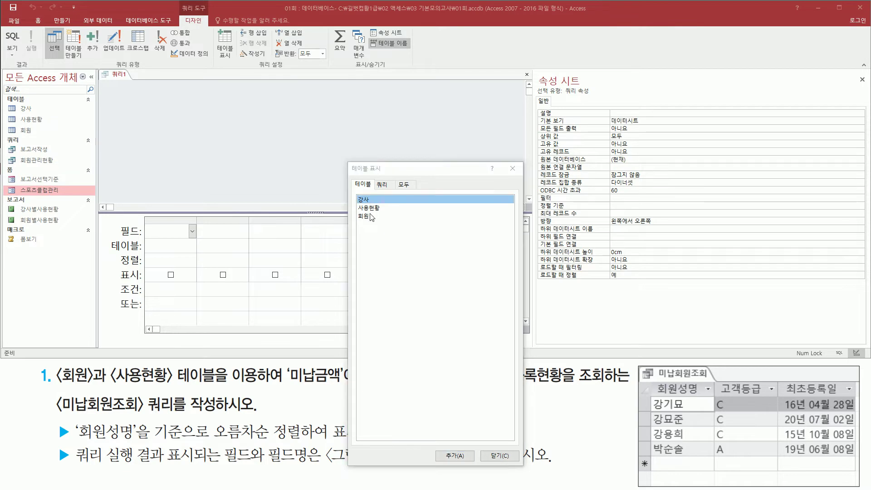
- Add the 회원 and 사용현황 tables to the query and close the table selection dialog
left_click(376, 218)
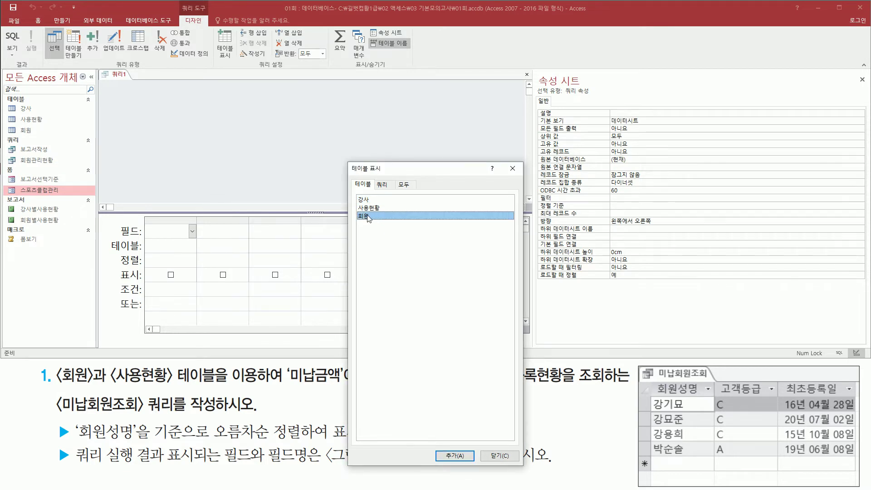
double_click(369, 216)
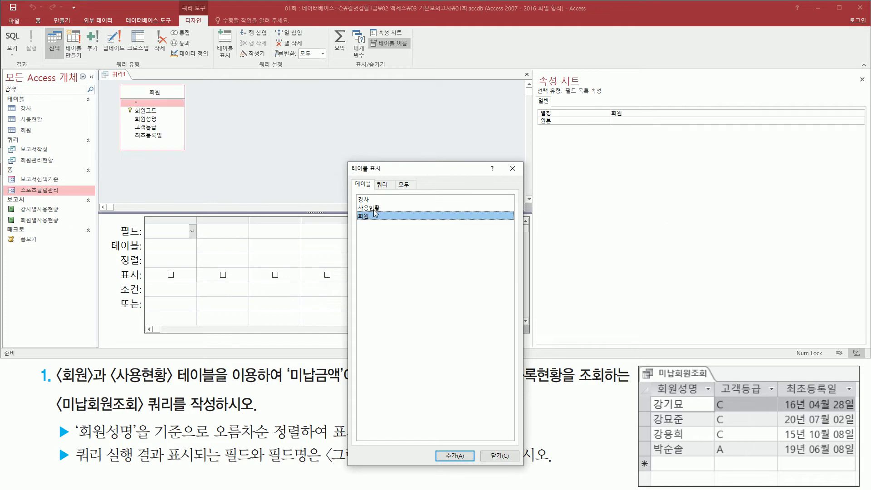
left_click(376, 209)
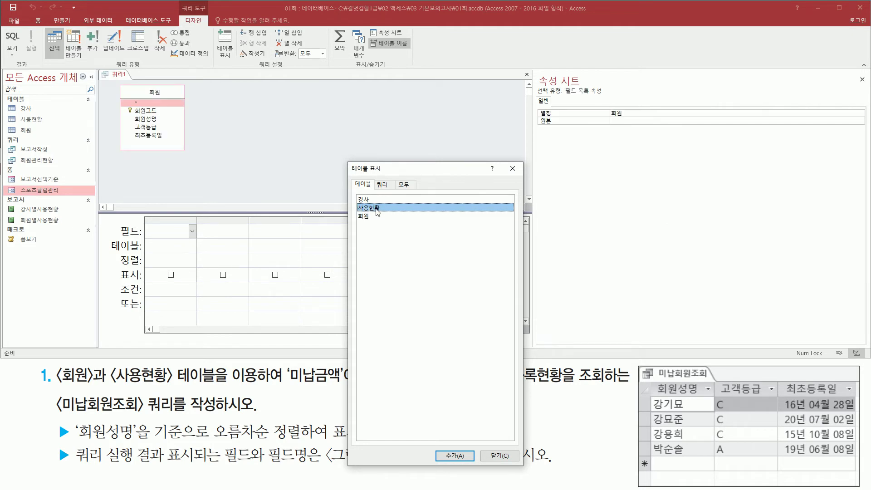
double_click(376, 210)
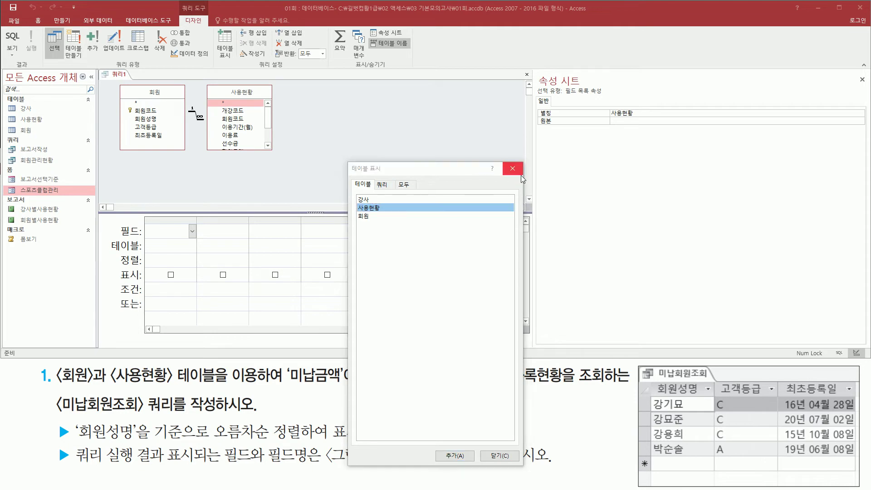
left_click(513, 169)
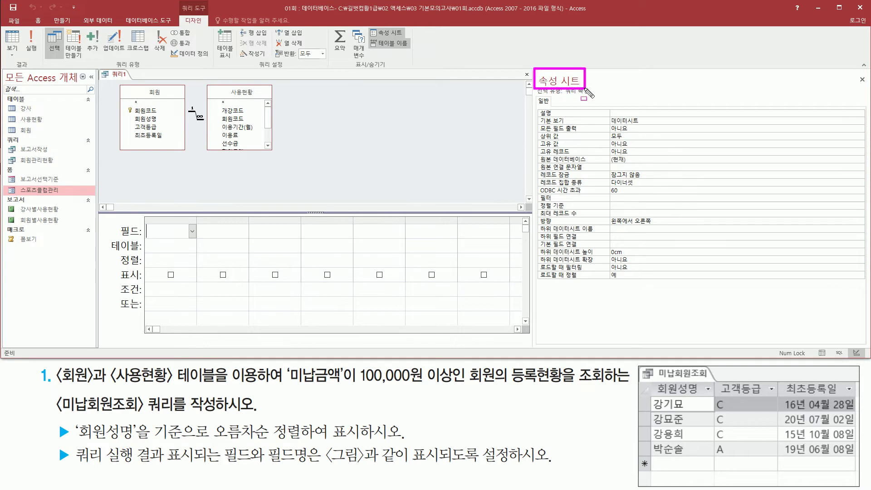
- Close the property sheet and enlarge the 사용현황 field list so that all its fields fit
left_click_drag(857, 71, 869, 93)
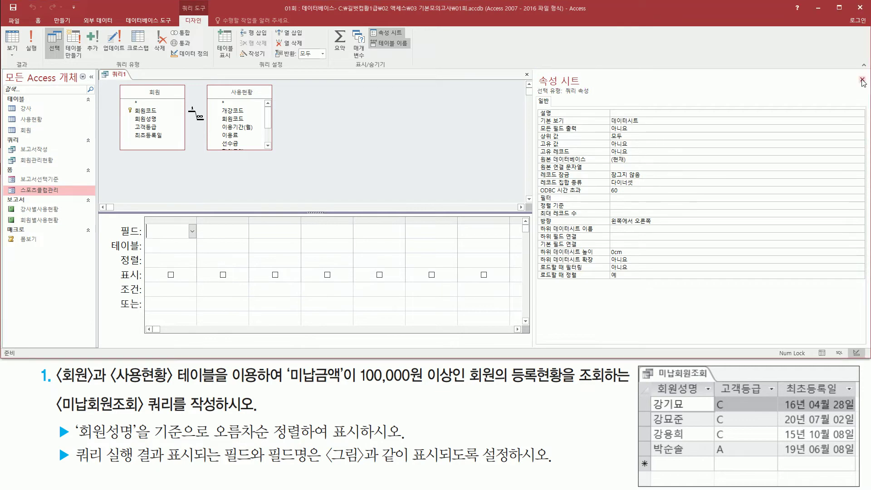
left_click(863, 80)
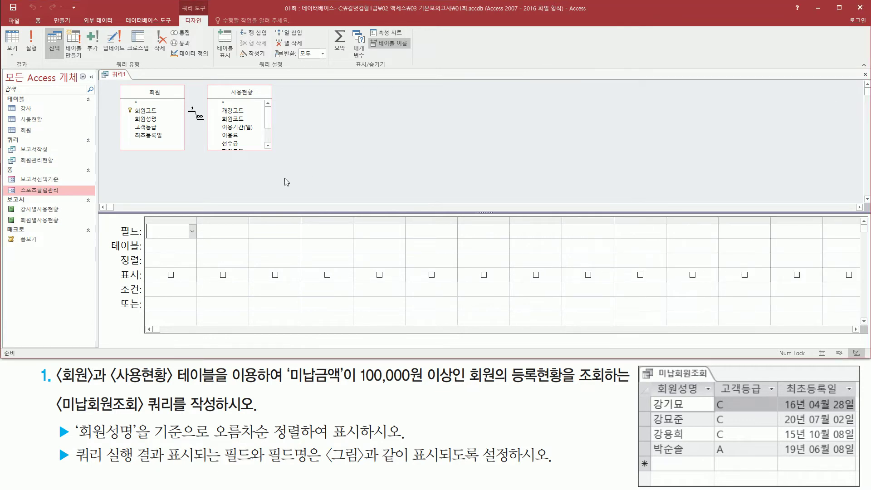
left_click_drag(128, 103, 170, 145)
key("Escape")
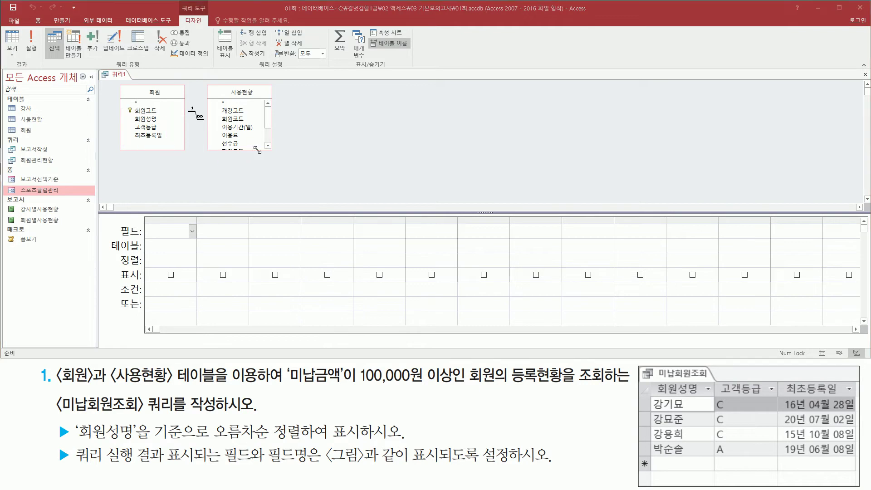
left_click_drag(257, 150, 262, 191)
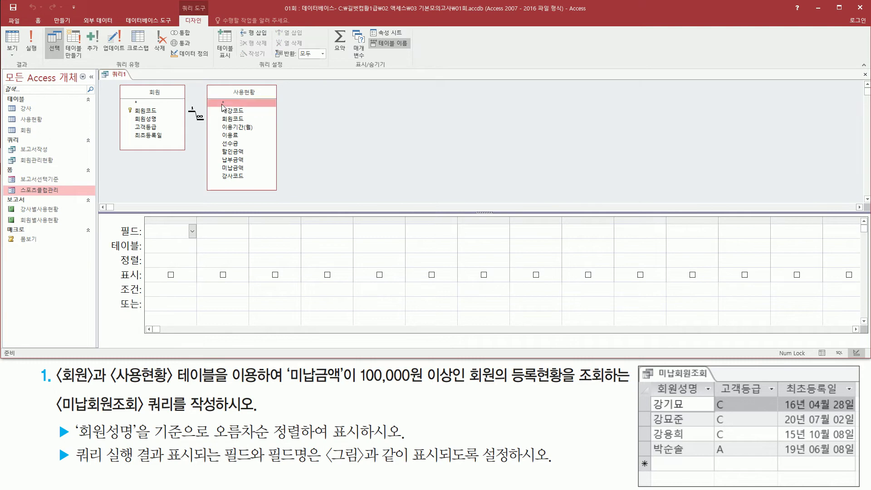
left_click_drag(220, 104, 254, 184)
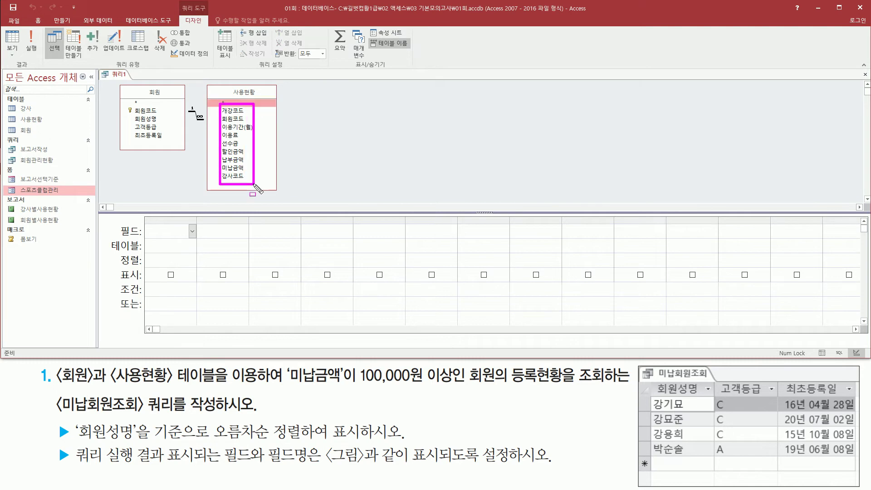
key("Escape")
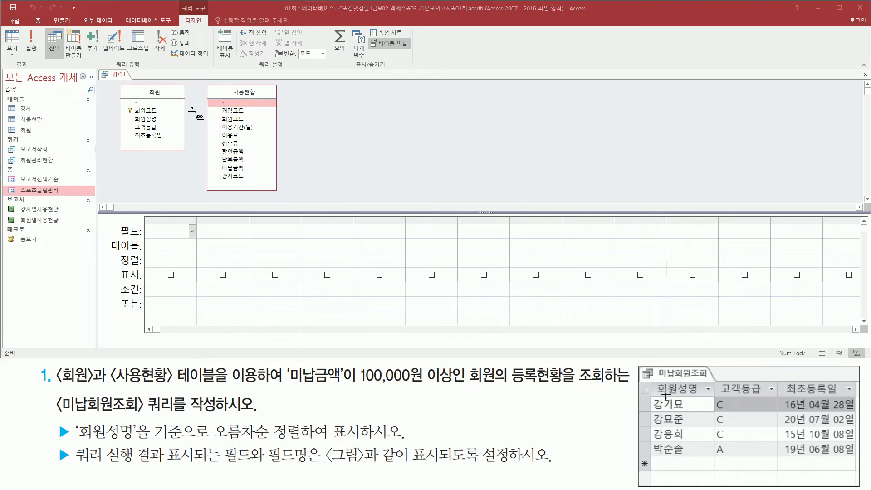
- Add the 회원성명, 고객등급 and 최초등록일 fields from the 회원 table to the query design grid
mouse_move(654, 380)
left_mouse_down()
mouse_move(669, 399)
mouse_move(856, 400)
left_mouse_up()
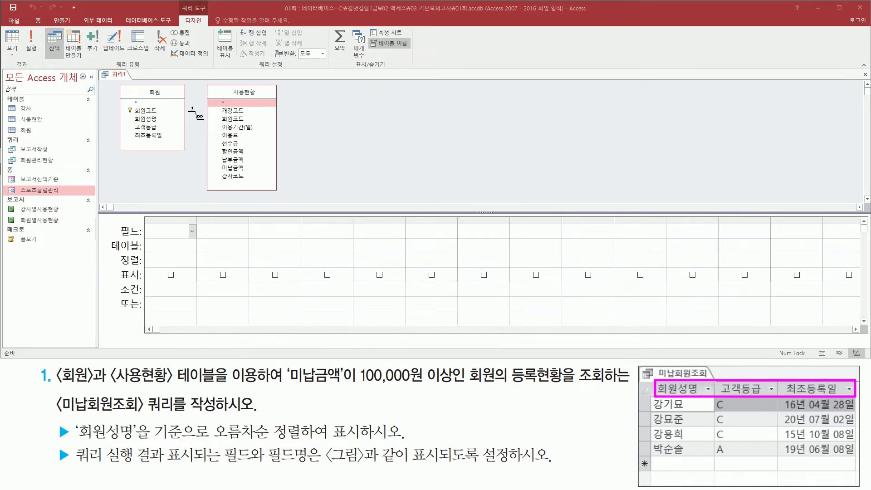
mouse_move(131, 115)
left_mouse_down()
mouse_move(162, 126)
mouse_move(168, 144)
left_mouse_up()
key("Escape")
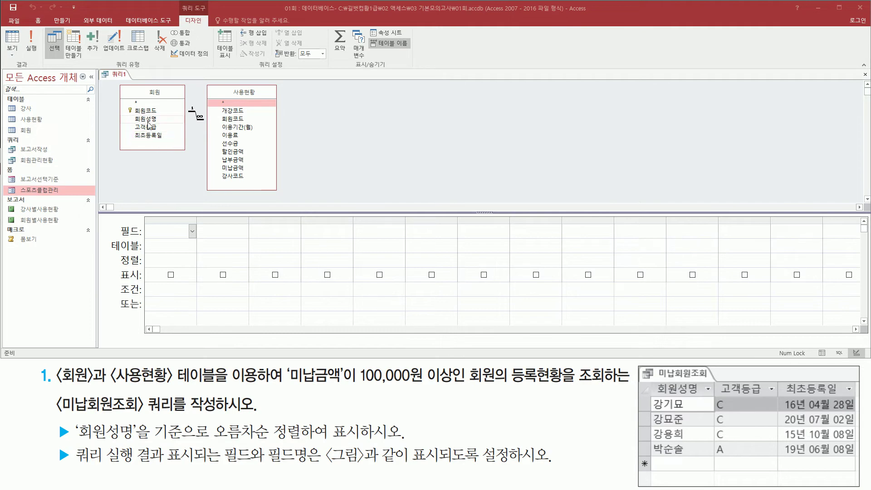
left_click(147, 119)
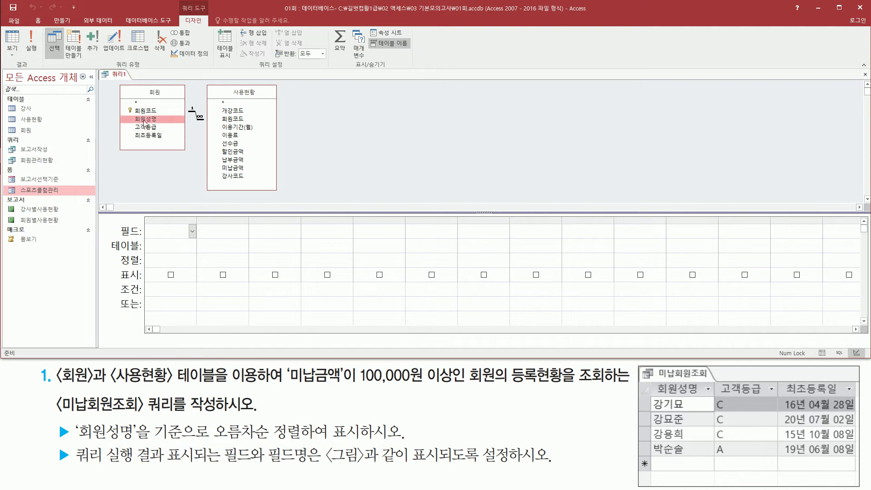
double_click(158, 122)
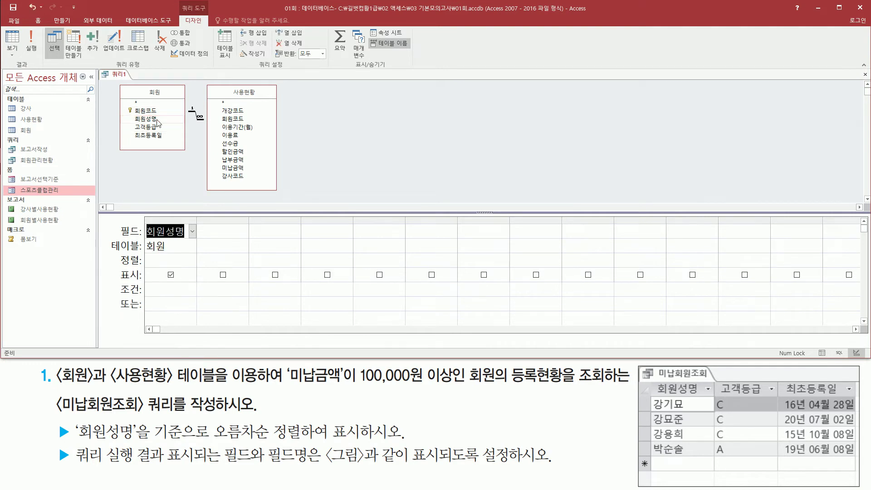
left_click(155, 129)
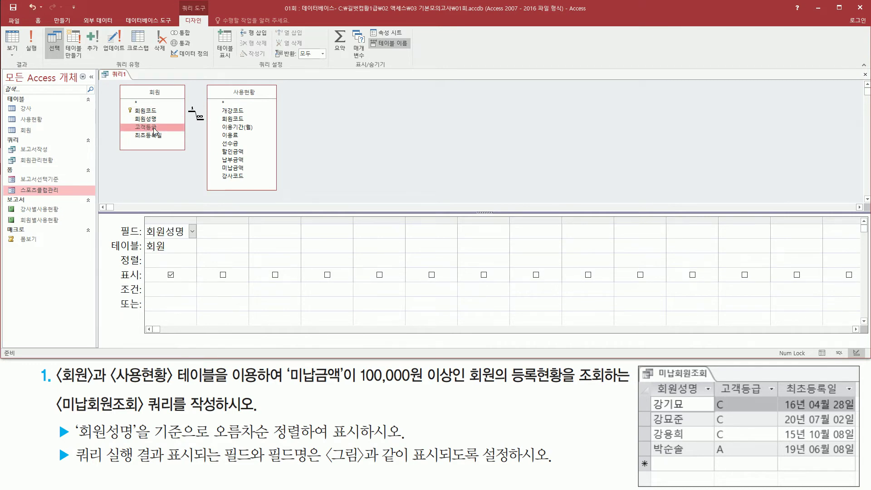
double_click(154, 129)
left_click(157, 136)
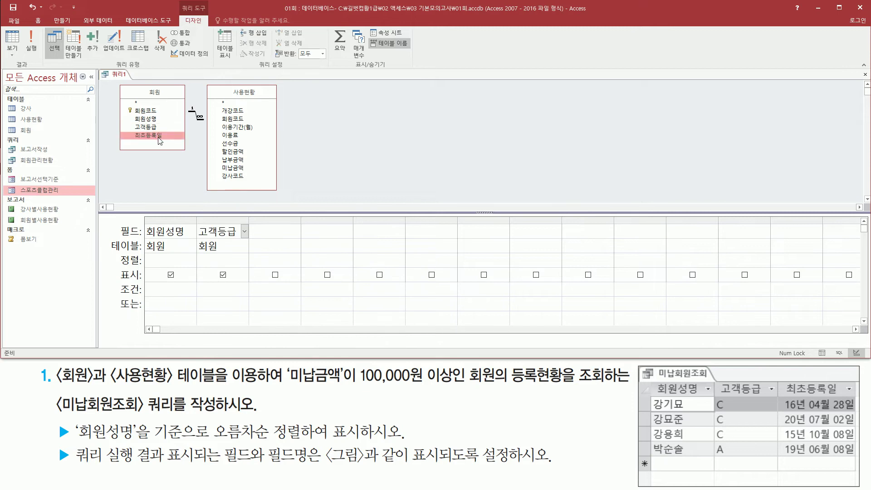
double_click(158, 136)
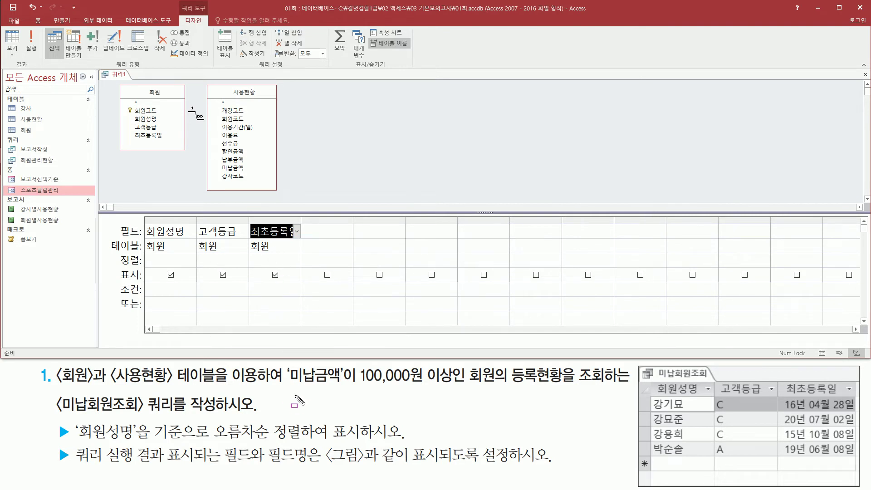
left_click_drag(287, 387, 455, 387)
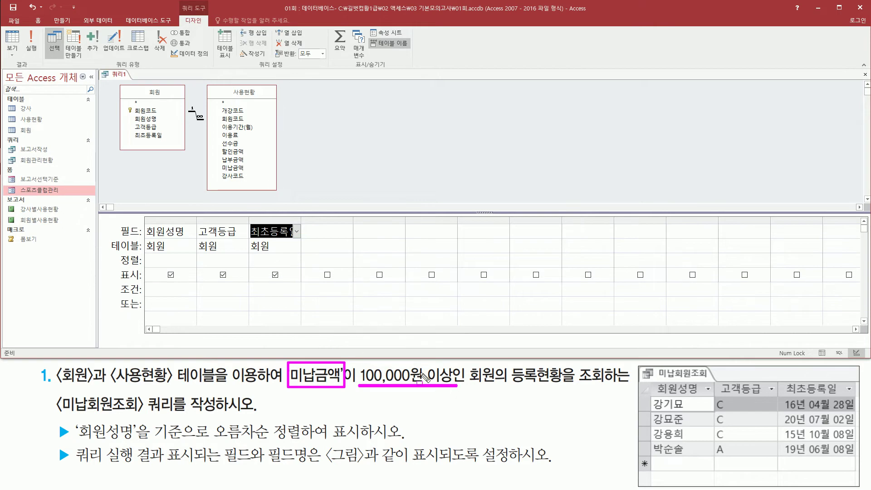
- Add the 미납금액 field from the 사용현황 table to the query design grid
mouse_move(207, 85)
left_mouse_down()
mouse_move(265, 191)
mouse_move(279, 192)
left_mouse_up()
mouse_move(218, 161)
left_mouse_down()
mouse_move(253, 174)
mouse_move(337, 285)
left_mouse_up()
key("Escape")
left_click(241, 169)
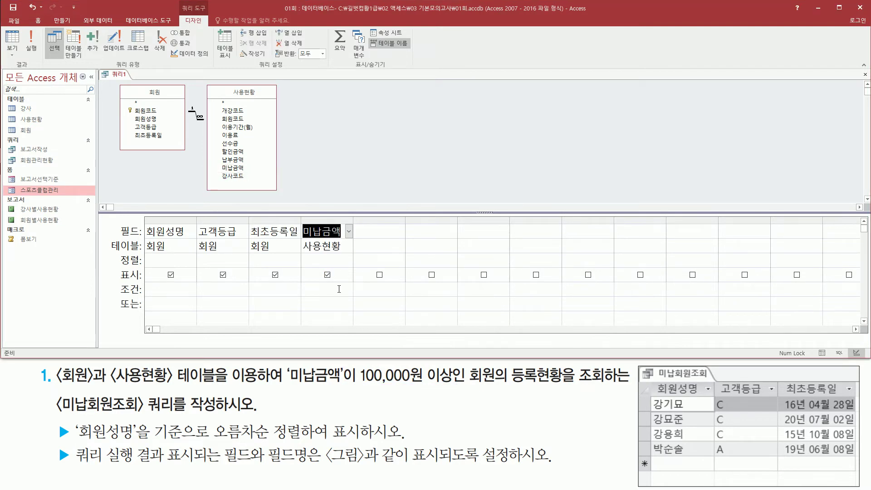
mouse_move(143, 220)
left_mouse_down()
mouse_move(166, 286)
mouse_move(355, 293)
mouse_move(352, 282)
left_mouse_up()
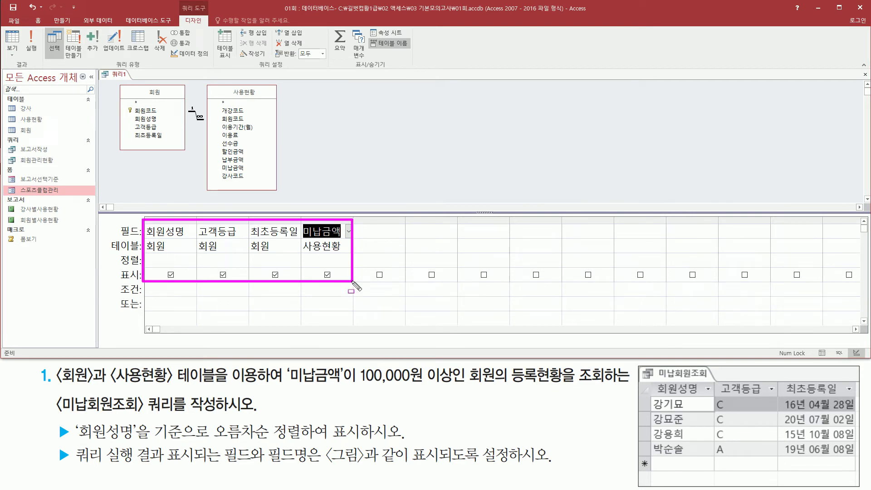
- Sort the query by 회원성명 in ascending order (오름차순)
mouse_move(75, 418)
left_mouse_down()
mouse_move(157, 449)
mouse_move(150, 444)
left_mouse_up()
left_click_drag(211, 439, 368, 440)
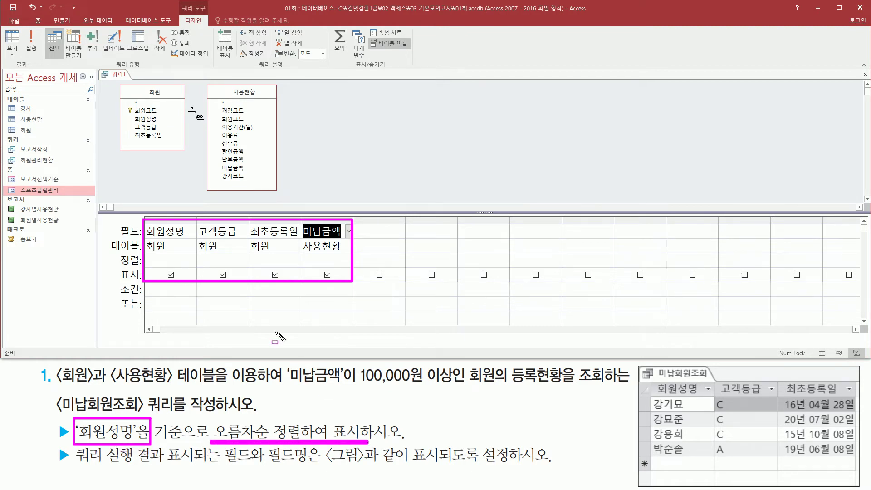
key("Escape")
key("ctrl+2")
left_click_drag(143, 223, 197, 239)
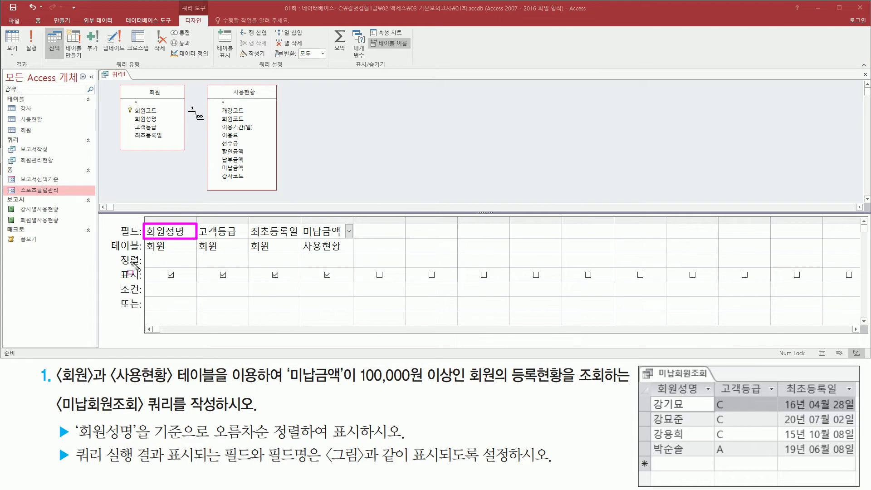
left_click_drag(116, 253, 147, 269)
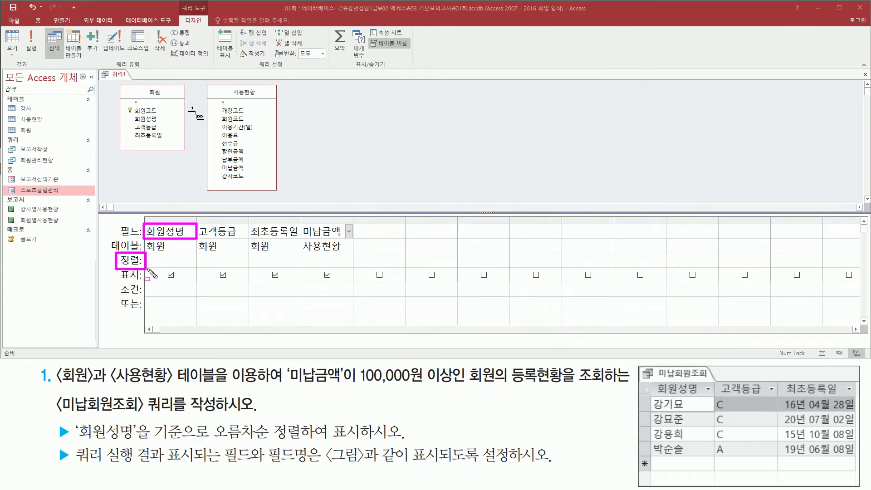
key("Escape")
left_click(193, 261)
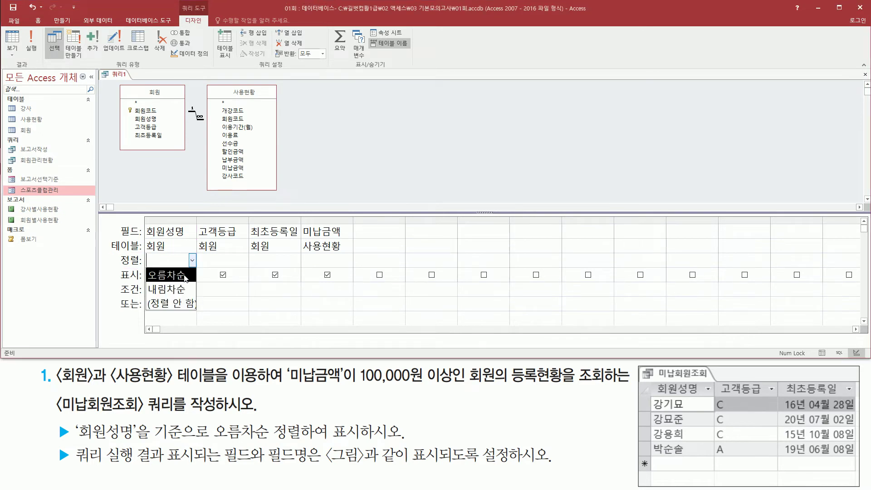
left_click(186, 277)
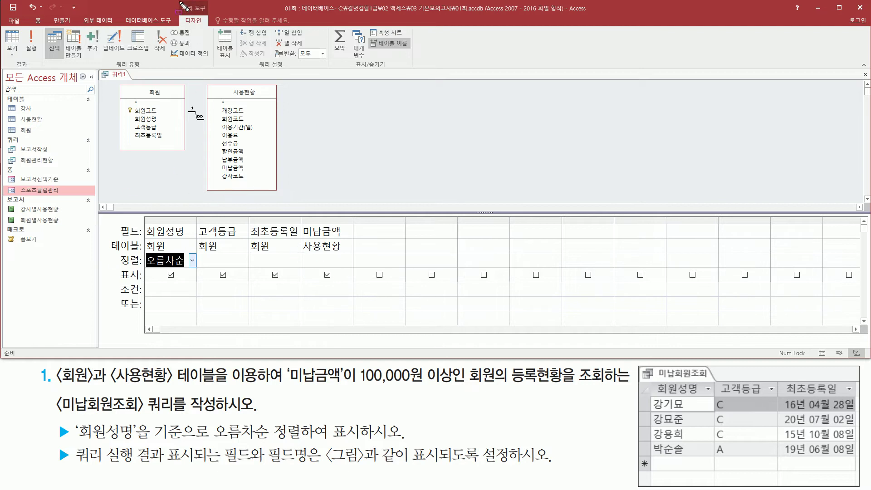
- Run the query and compare its columns and 미납금액 values with the required result
left_click_drag(180, 4, 210, 27)
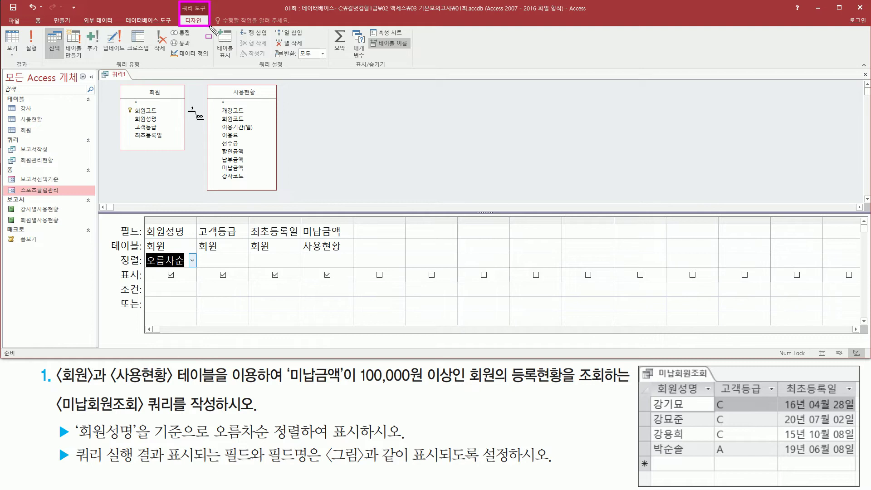
left_click_drag(10, 59, 32, 69)
left_click_drag(21, 26, 42, 55)
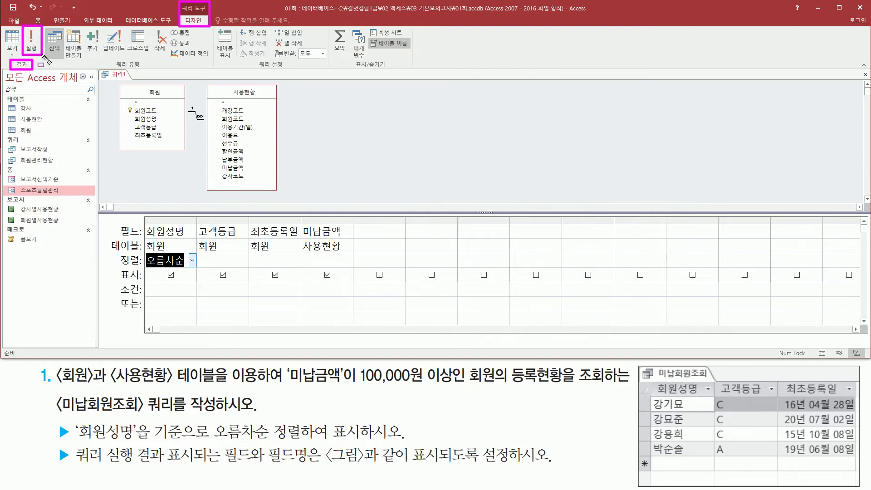
key("Escape")
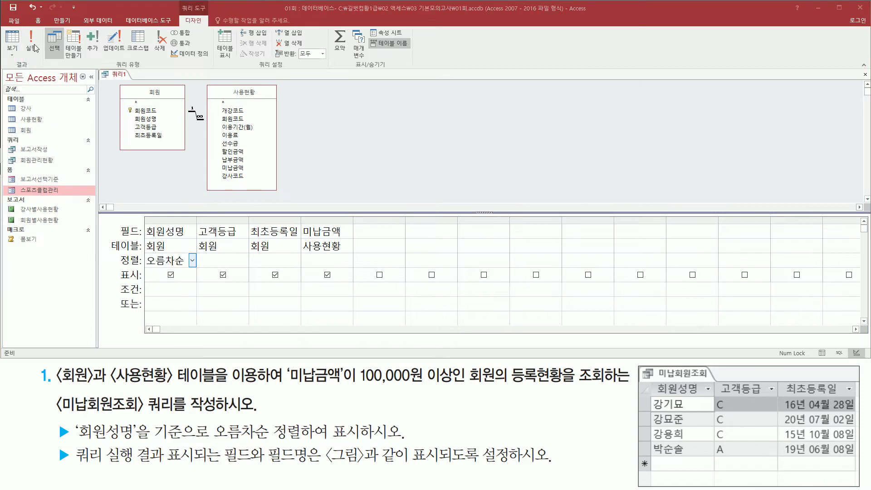
left_click(35, 47)
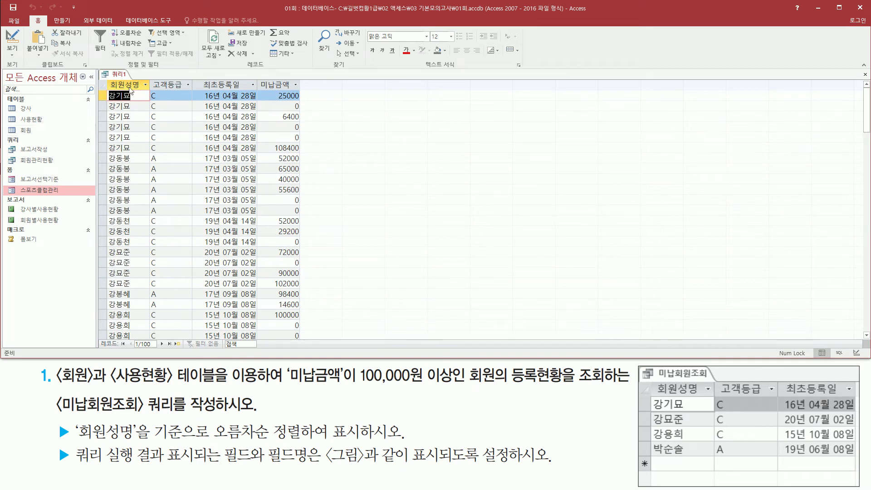
mouse_move(103, 77)
left_mouse_down()
mouse_move(150, 93)
mouse_move(259, 94)
left_mouse_up()
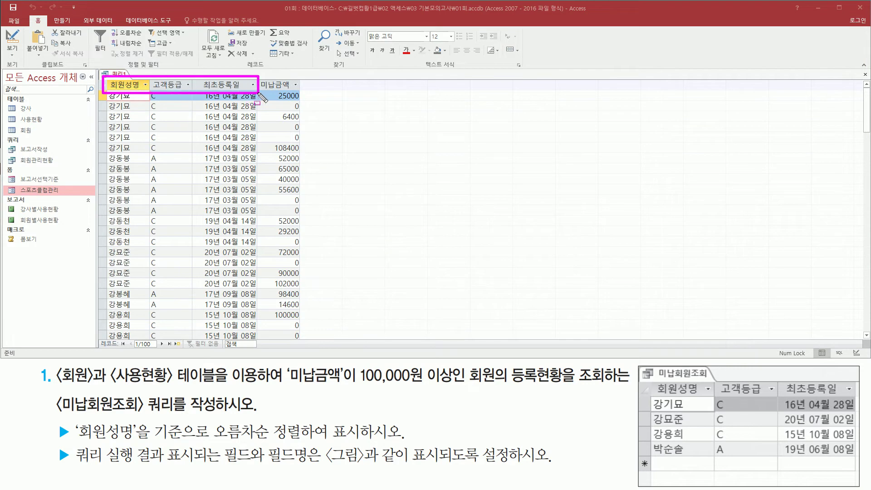
left_click_drag(650, 382, 854, 395)
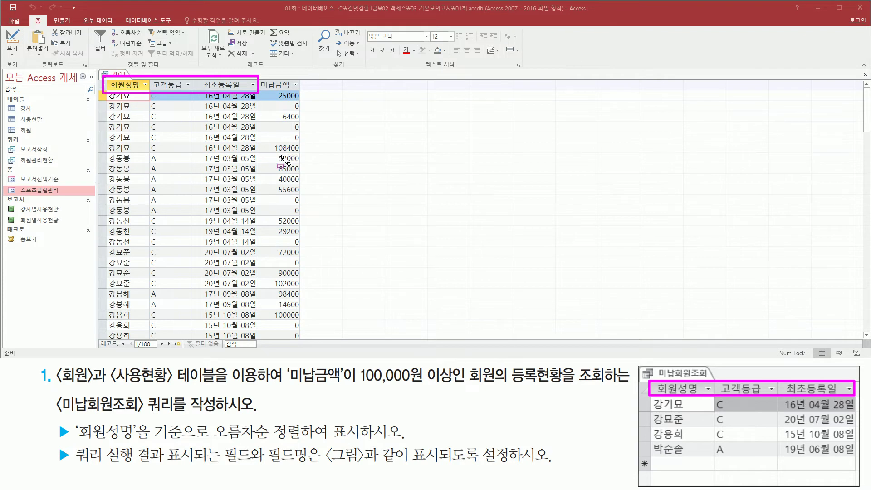
mouse_move(358, 384)
left_mouse_down()
mouse_move(454, 385)
mouse_move(454, 363)
left_mouse_up()
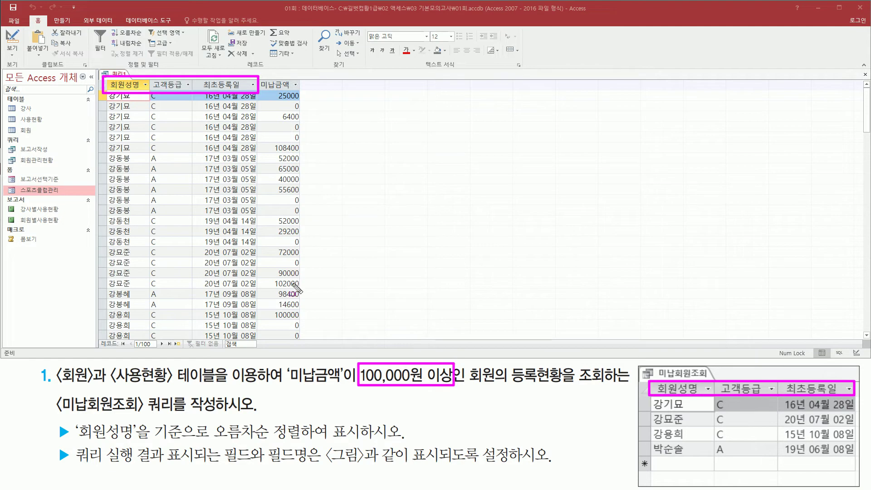
key("Escape")
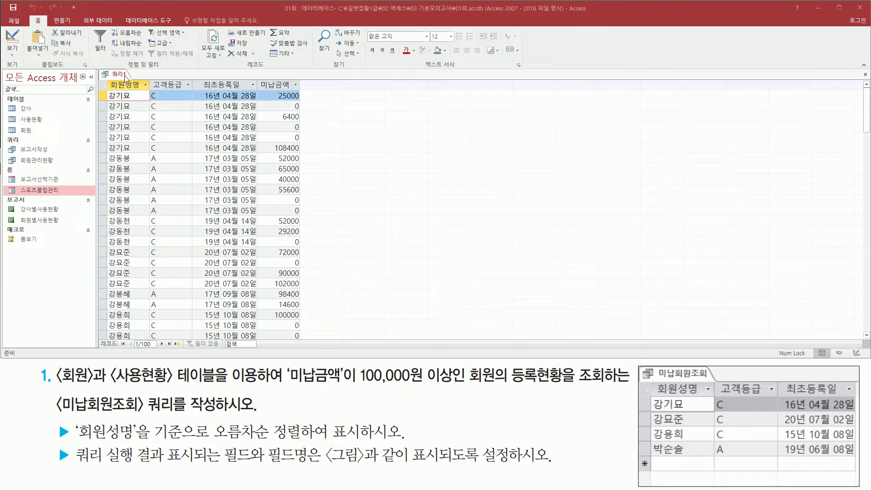
- Return to Design view and set the criterion of the 미납금액 field to >=100000
right_click(125, 76)
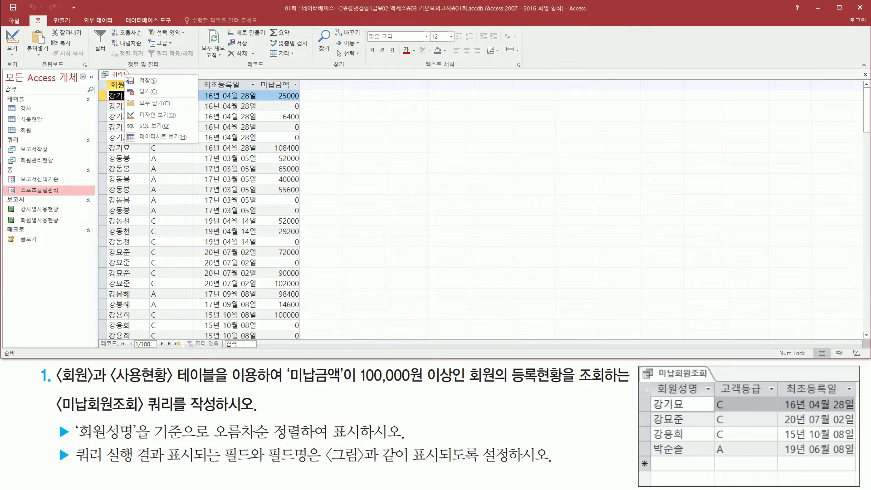
left_click(160, 119)
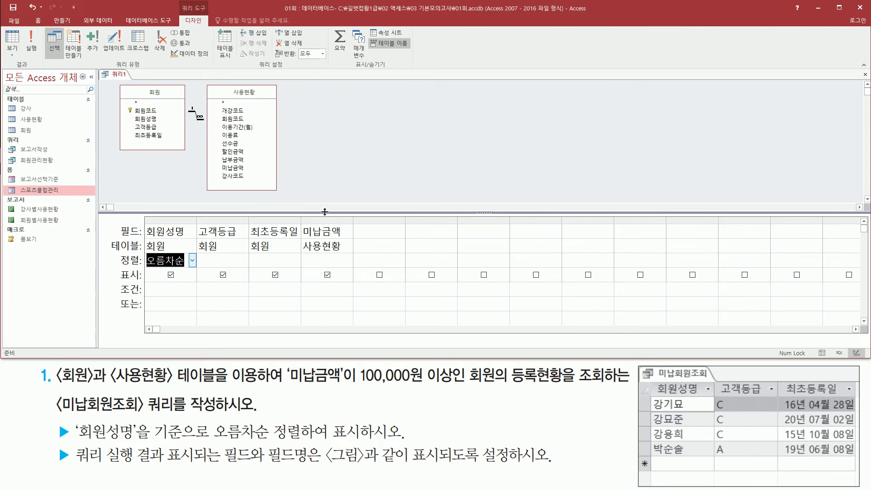
mouse_move(299, 222)
left_mouse_down()
mouse_move(356, 247)
mouse_move(353, 237)
left_mouse_up()
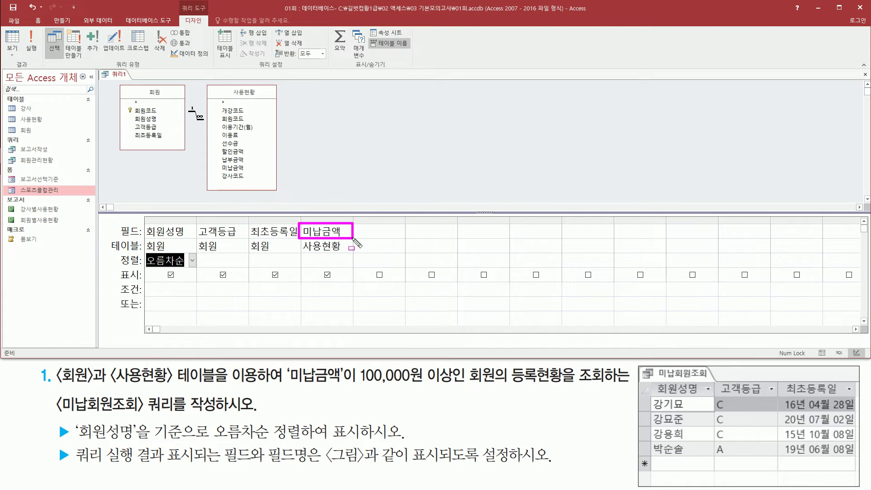
left_click_drag(120, 283, 145, 296)
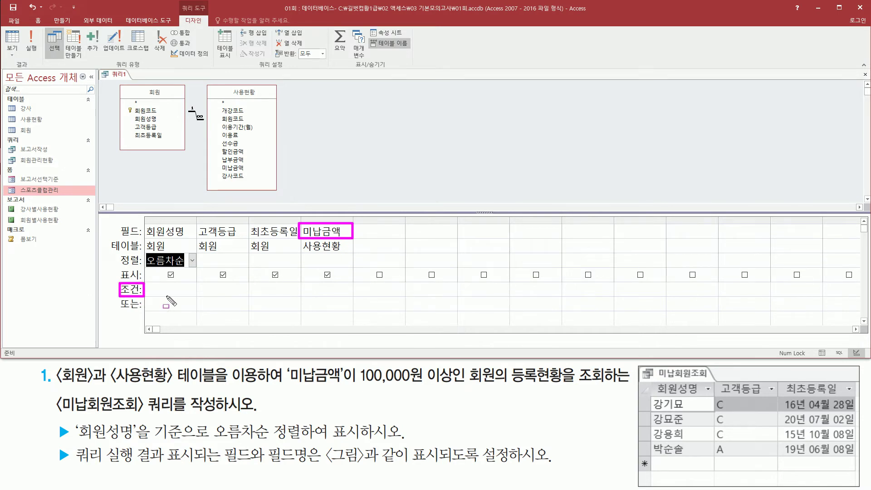
mouse_move(300, 280)
left_mouse_down()
mouse_move(301, 295)
mouse_move(355, 299)
left_mouse_up()
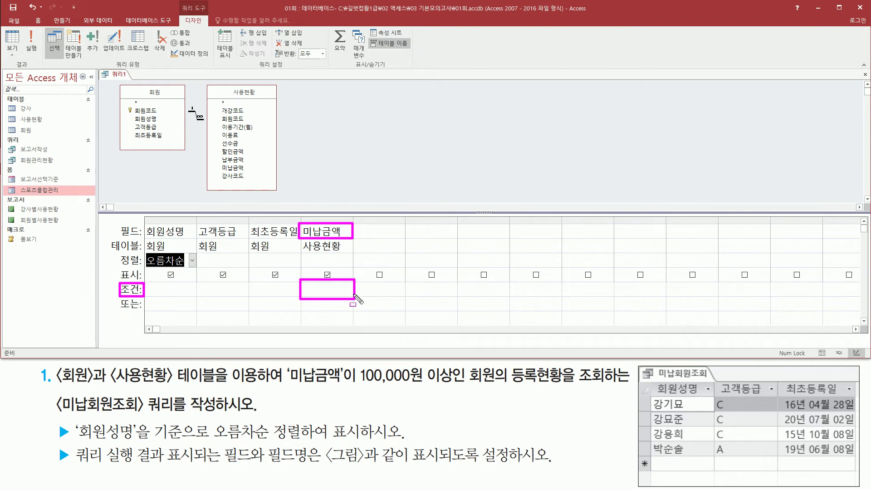
key("Escape")
left_click(323, 291)
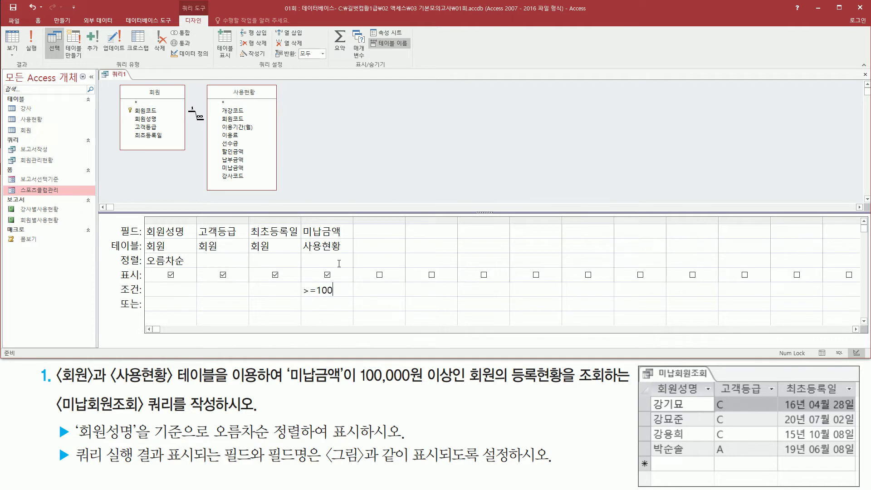
left_click(336, 167)
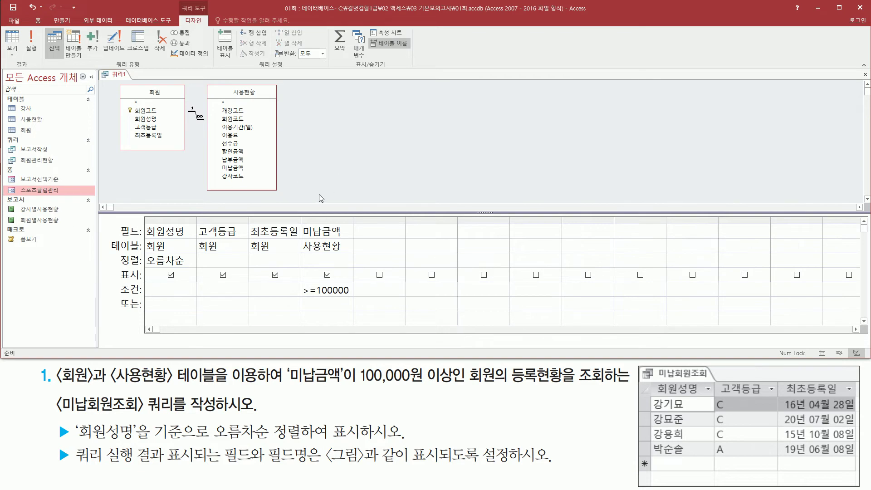
- Run the filtered query and compare its records and columns with the required result
left_click_drag(21, 27, 41, 59)
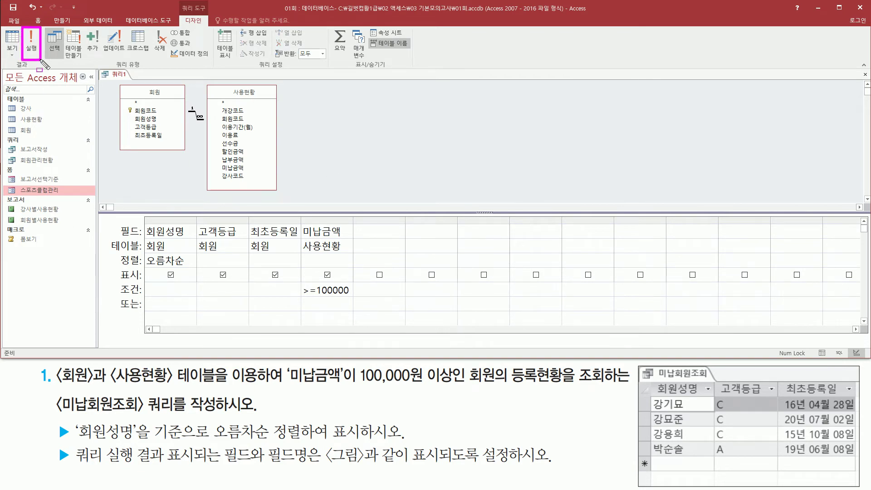
left_click(33, 47)
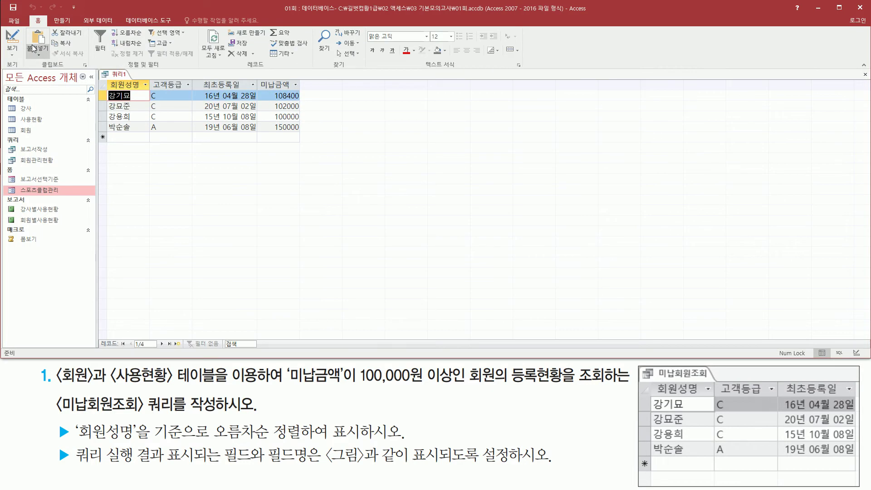
left_click_drag(261, 87, 308, 136)
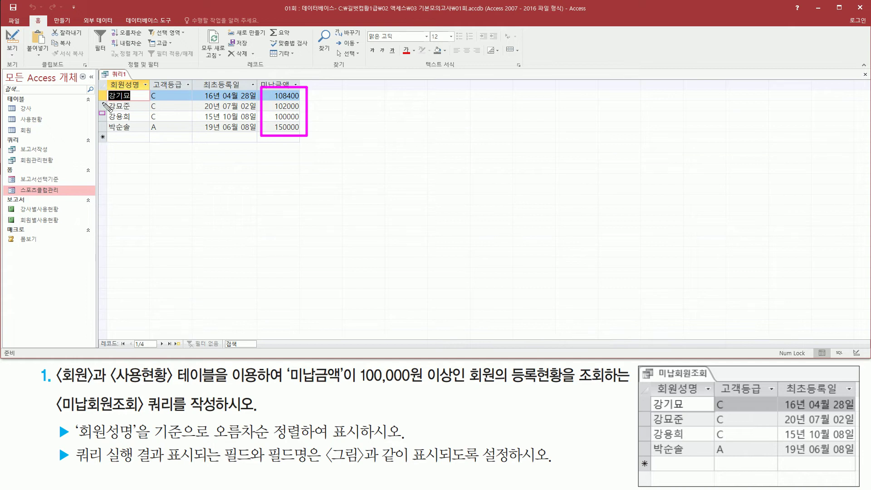
mouse_move(105, 89)
left_mouse_down()
mouse_move(137, 101)
mouse_move(139, 134)
left_mouse_up()
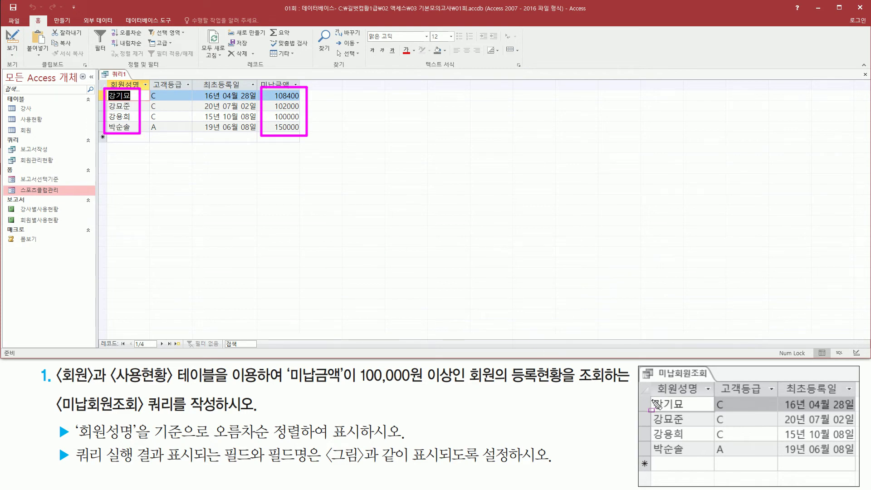
mouse_move(650, 397)
left_mouse_down()
mouse_move(693, 449)
mouse_move(857, 459)
left_mouse_up()
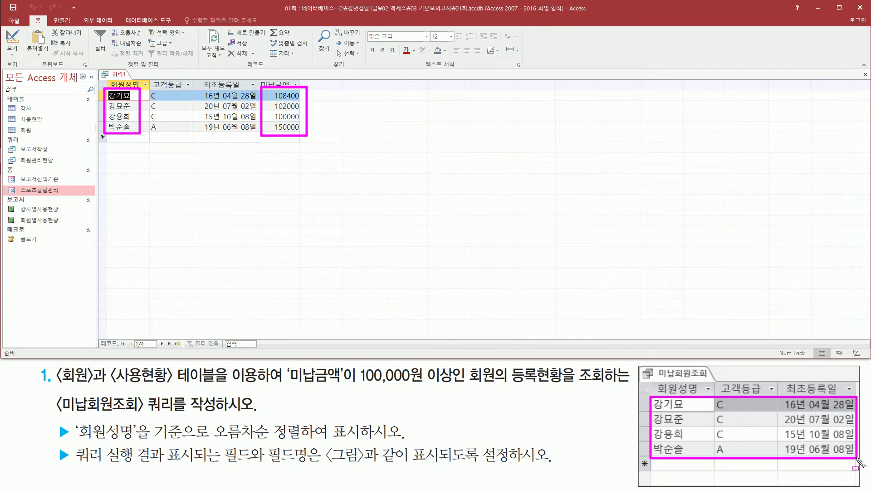
mouse_move(105, 88)
left_mouse_down()
mouse_move(243, 138)
mouse_move(257, 134)
left_mouse_up()
key("Escape")
key("ctrl+2")
left_click_drag(269, 92, 303, 136)
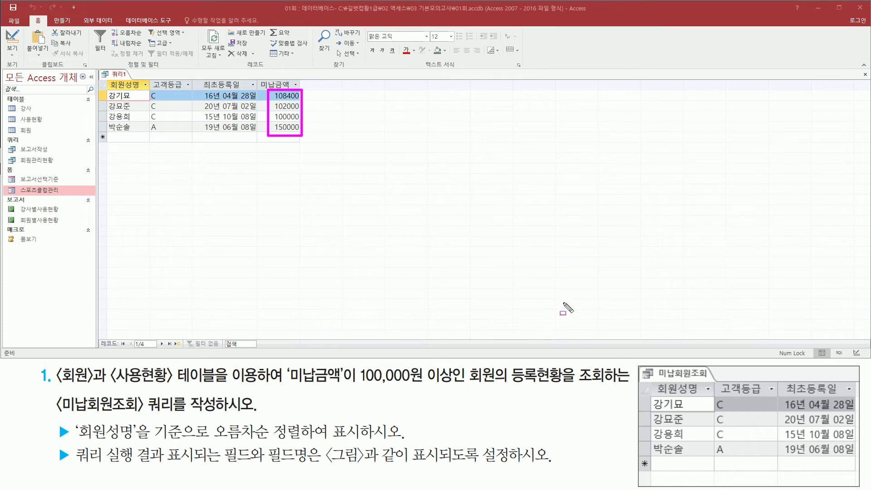
mouse_move(109, 76)
left_mouse_down()
mouse_move(270, 129)
mouse_move(257, 137)
left_mouse_up()
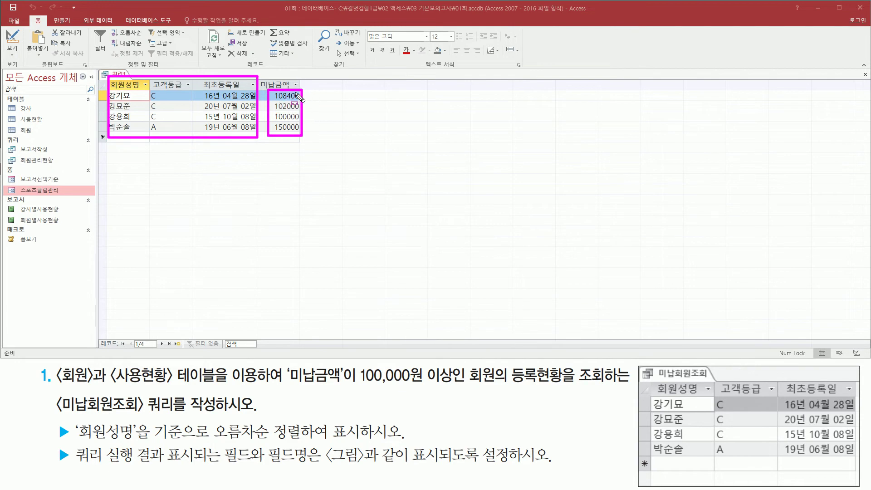
key("Escape")
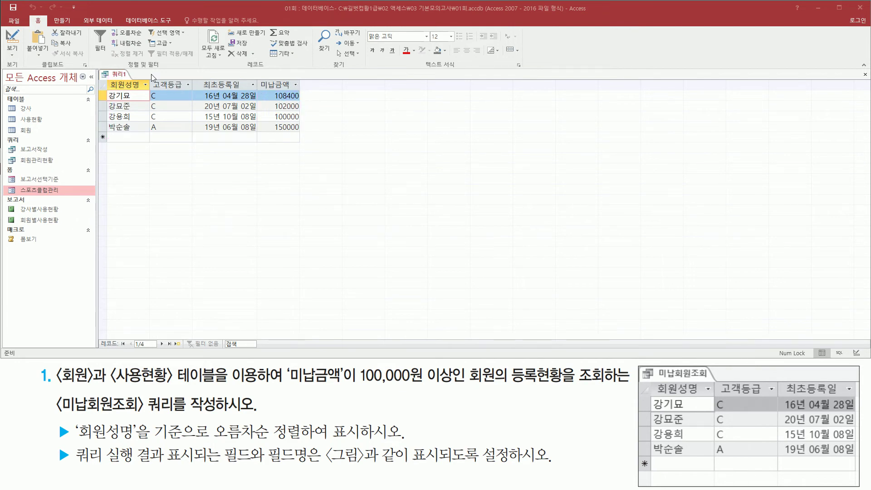
- Return to Design view and hide the 미납금액 field from the query results, keeping its criterion
right_click(117, 76)
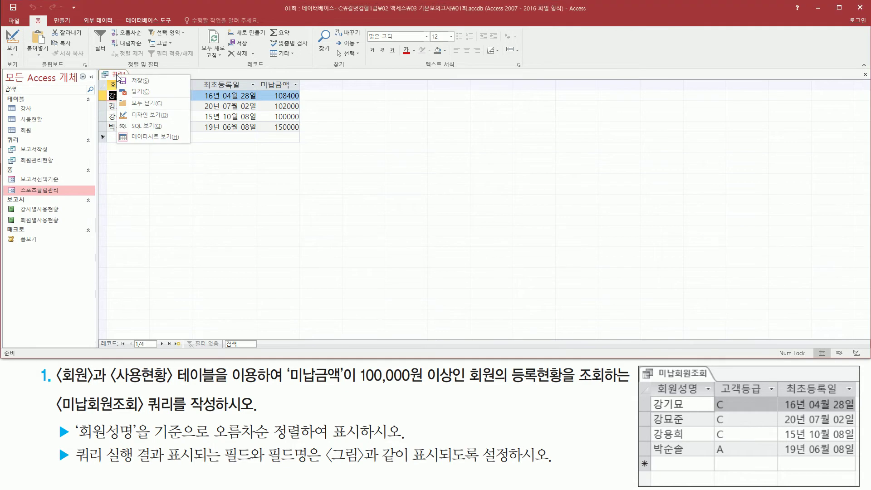
left_click(151, 116)
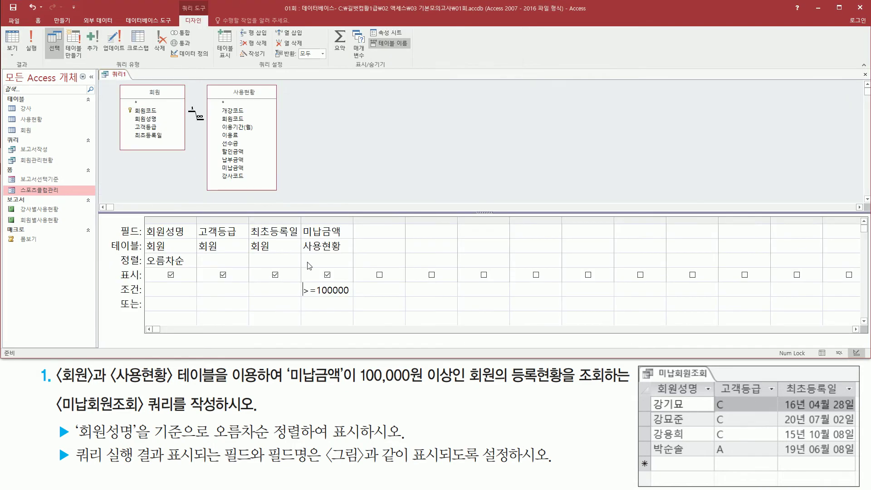
mouse_move(298, 214)
left_mouse_down()
mouse_move(312, 274)
mouse_move(353, 301)
left_mouse_up()
left_click_drag(121, 267, 143, 282)
left_click_drag(319, 266, 340, 284)
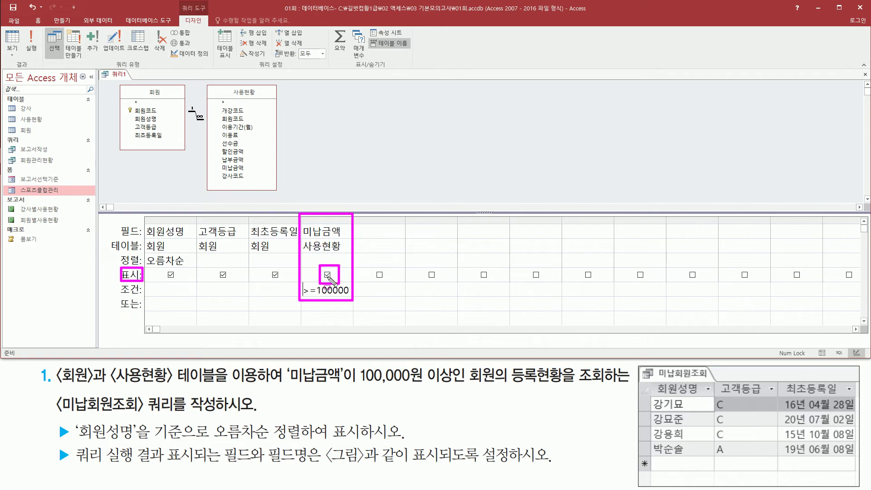
left_click(327, 275)
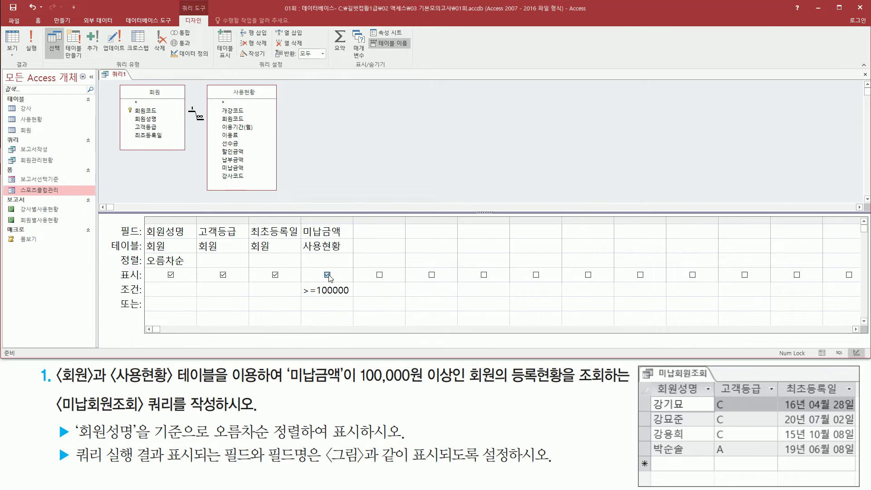
left_click_drag(318, 266, 340, 281)
key("Escape")
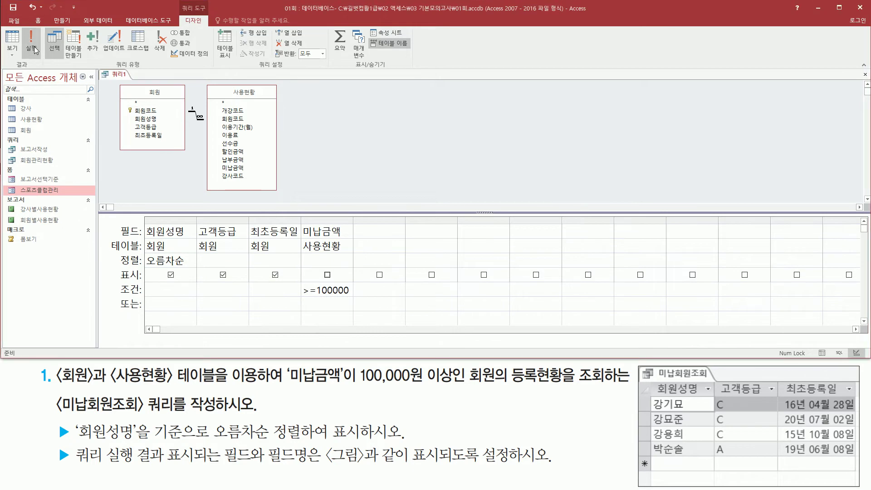
- Run the query with 미납금액 hidden and compare its 회원성명, 고객등급 and 최초등록일 columns and records with the required result
left_click(34, 49)
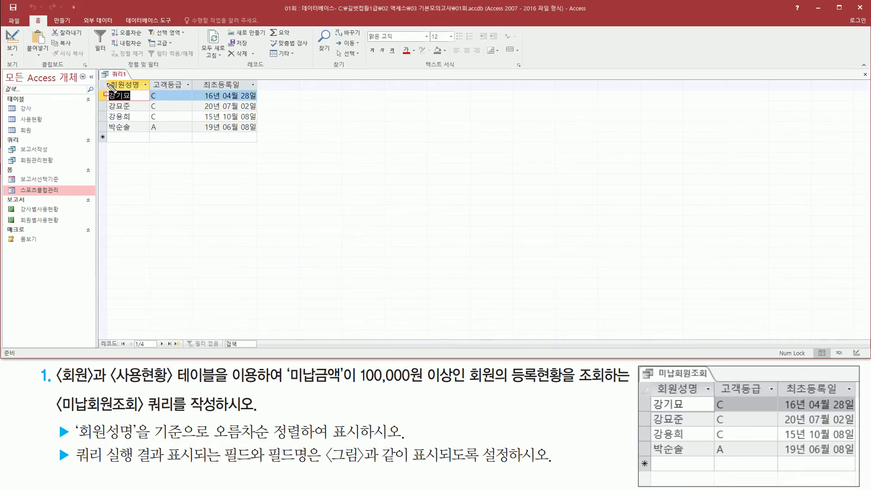
mouse_move(102, 77)
left_mouse_down()
mouse_move(212, 148)
mouse_move(263, 139)
left_mouse_up()
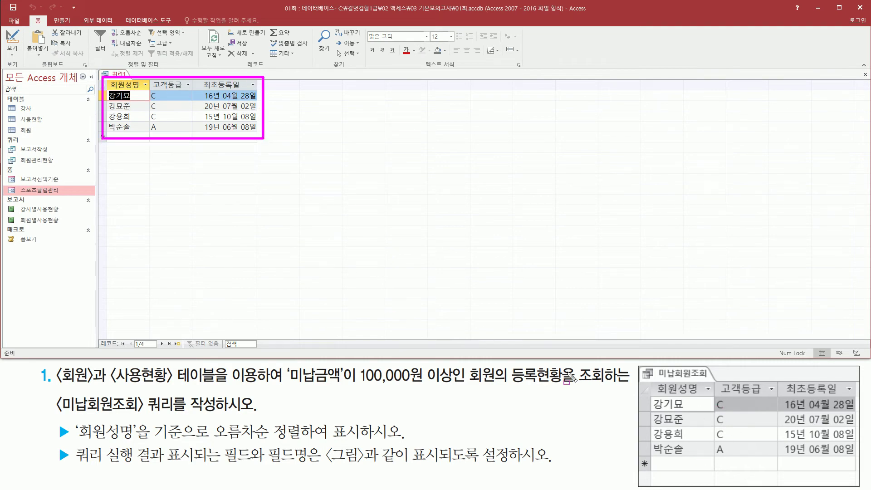
key("Escape")
mouse_move(107, 76)
left_mouse_down()
mouse_move(143, 93)
mouse_move(258, 91)
left_mouse_up()
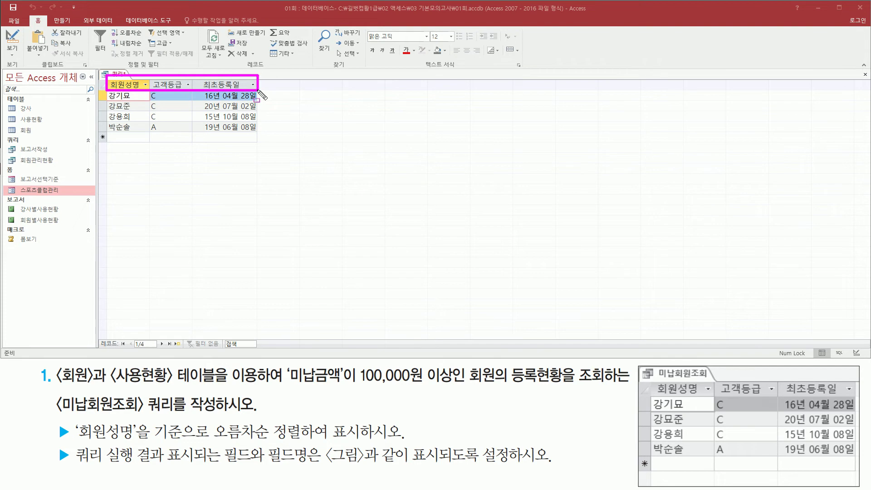
left_click_drag(649, 375, 857, 395)
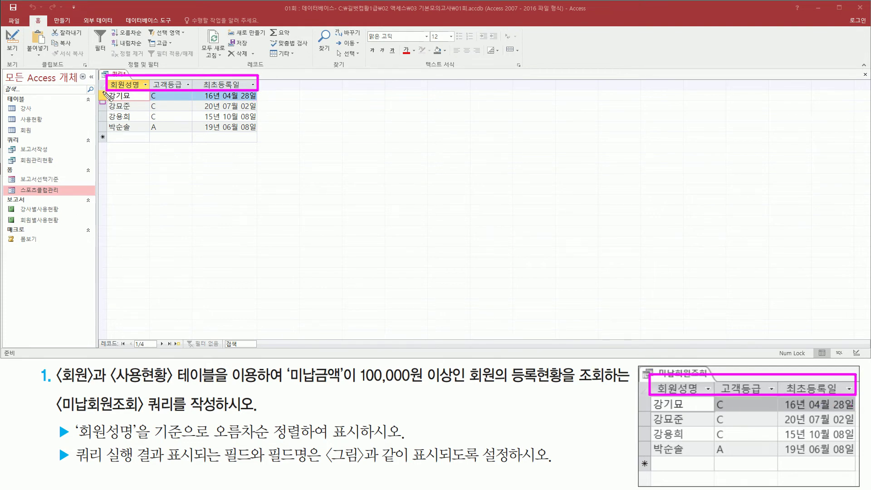
mouse_move(107, 91)
left_mouse_down()
mouse_move(123, 133)
mouse_move(135, 135)
left_mouse_up()
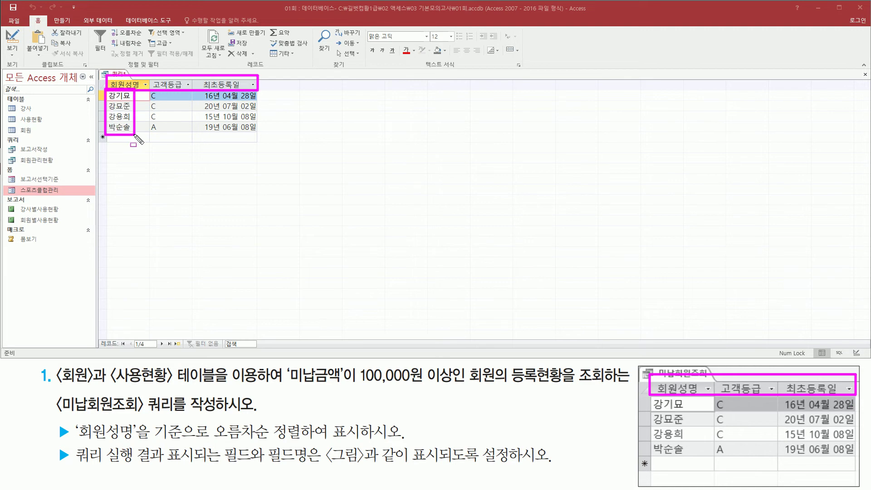
left_click_drag(651, 398, 691, 459)
left_click_drag(147, 91, 166, 135)
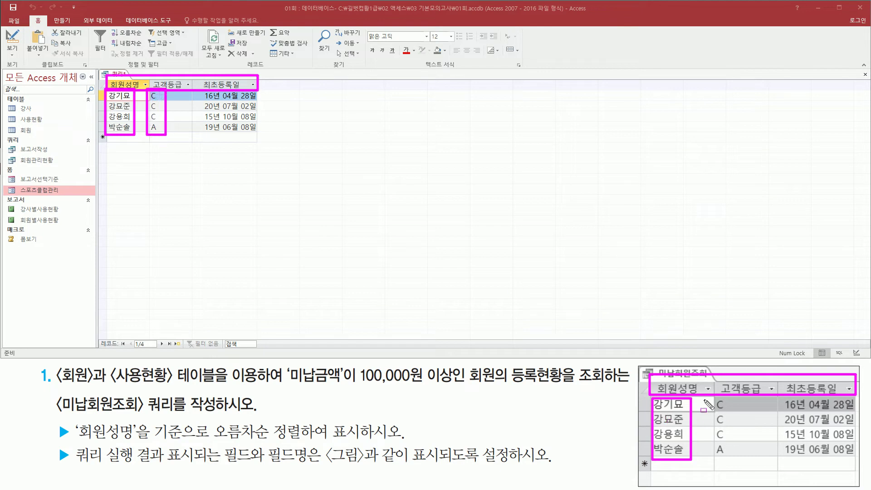
left_click_drag(714, 398, 733, 456)
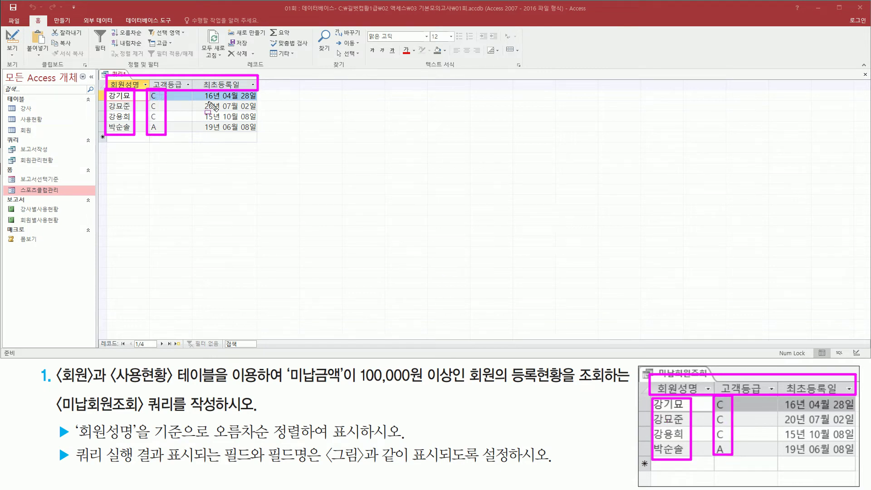
mouse_move(197, 86)
left_mouse_down()
mouse_move(270, 140)
mouse_move(264, 133)
left_mouse_up()
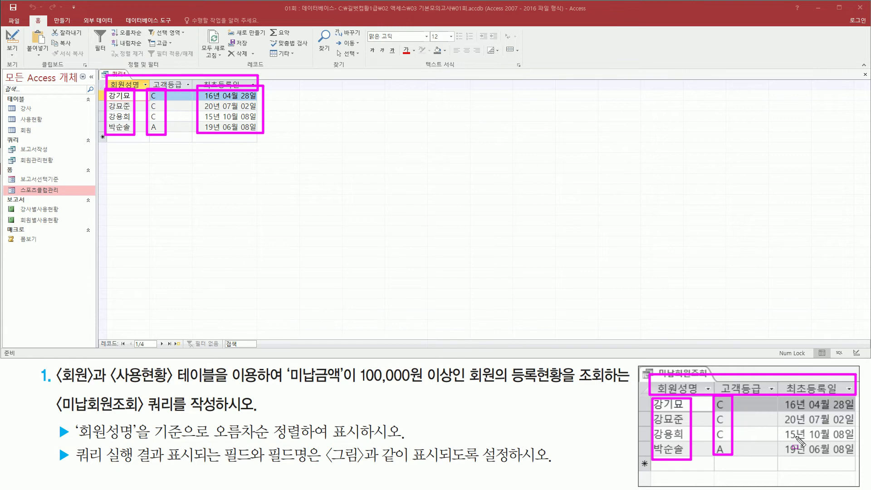
left_click_drag(774, 390, 864, 466)
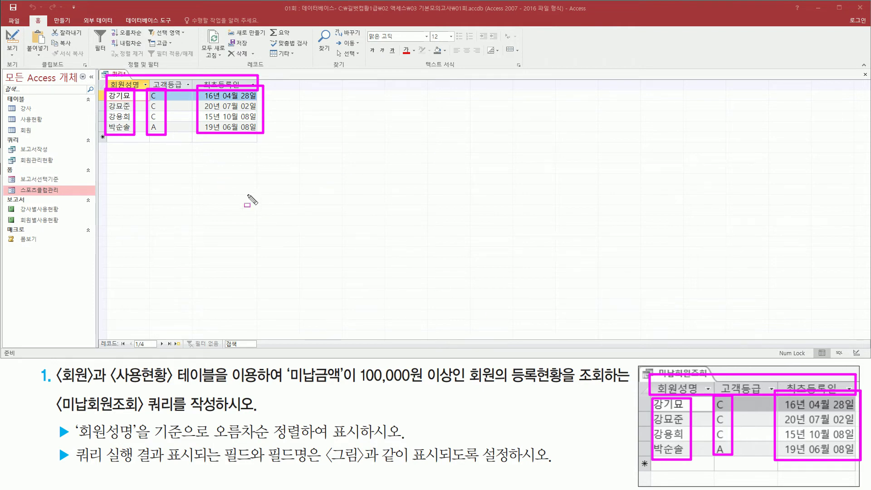
key("Escape")
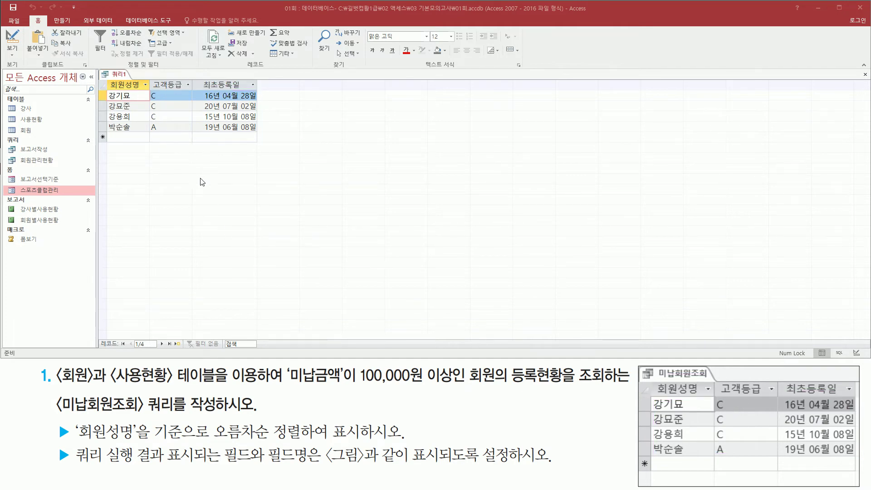
- Close the query and save its changes under the name 미납회원조회
left_click(122, 76)
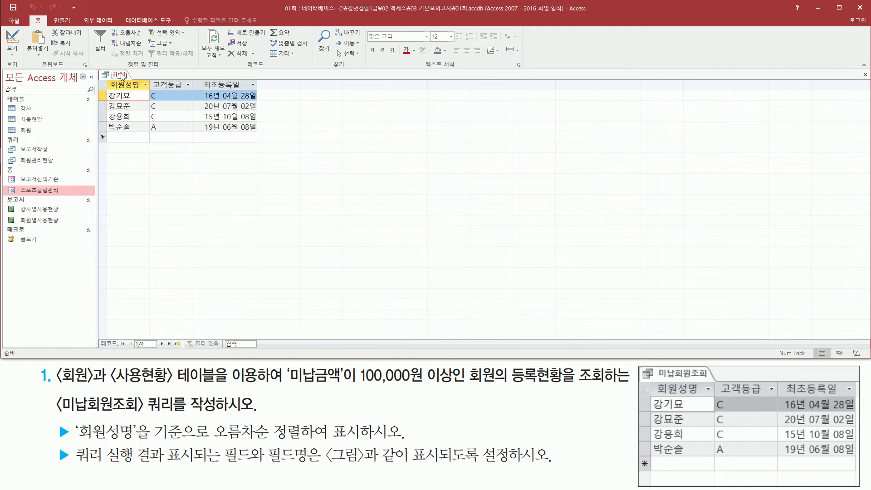
right_click(122, 76)
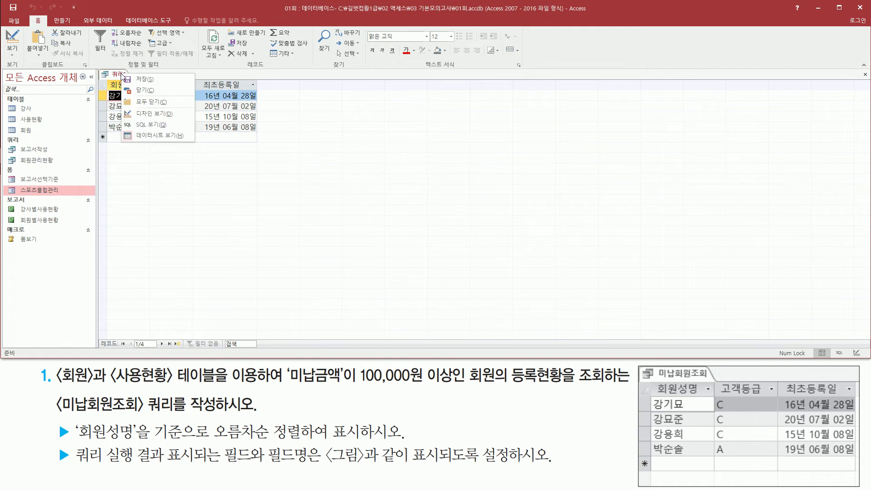
left_click(146, 91)
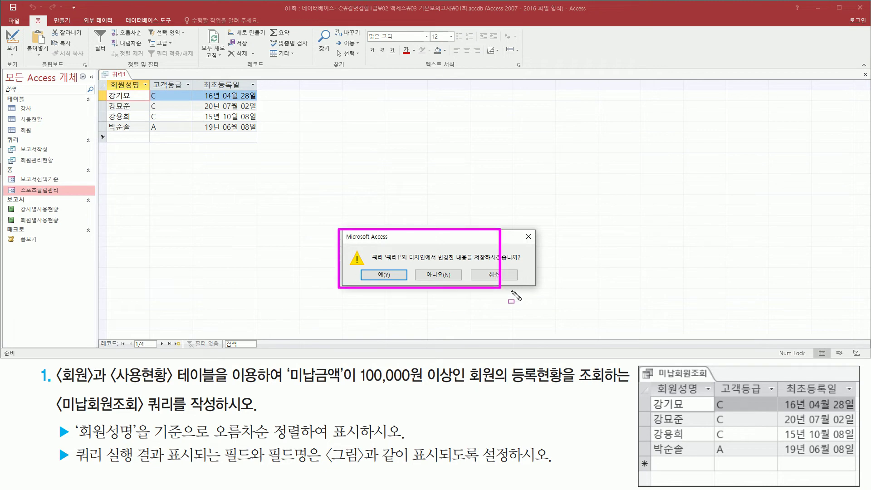
left_click_drag(358, 266, 410, 283)
key("Escape")
left_click(384, 275)
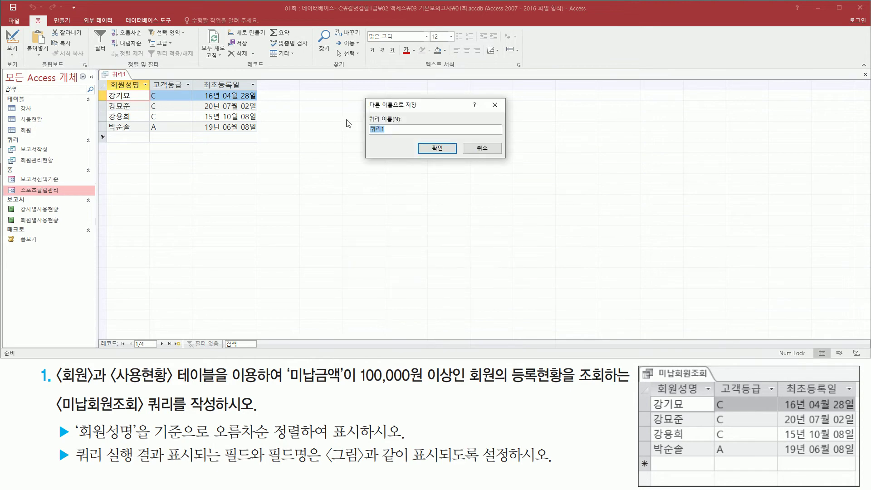
mouse_move(363, 113)
left_mouse_down()
mouse_move(417, 148)
mouse_move(414, 141)
left_mouse_up()
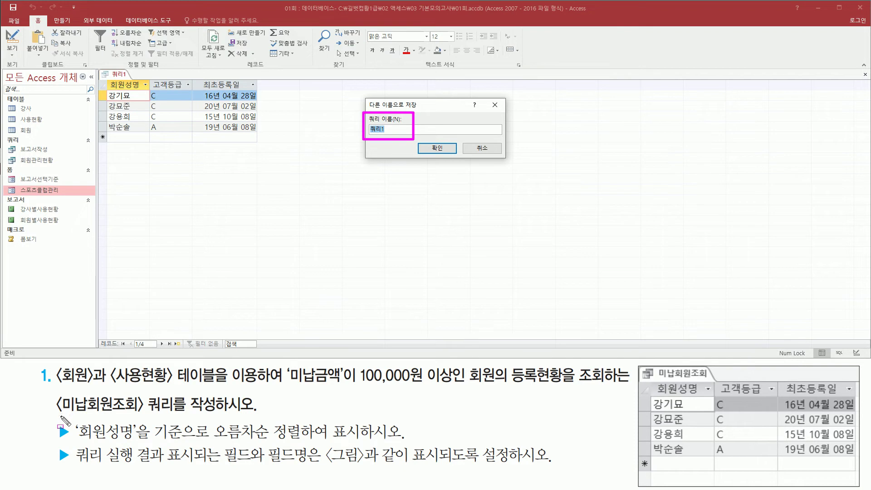
left_click_drag(54, 414, 221, 414)
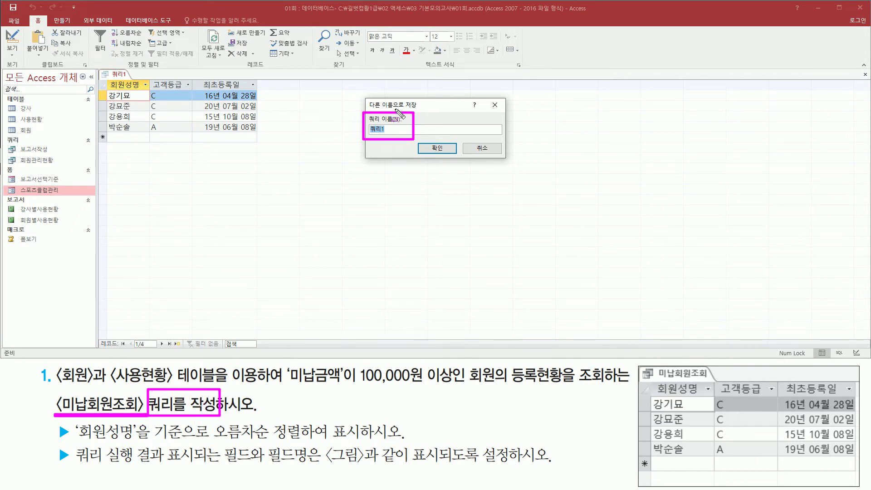
key("Escape")
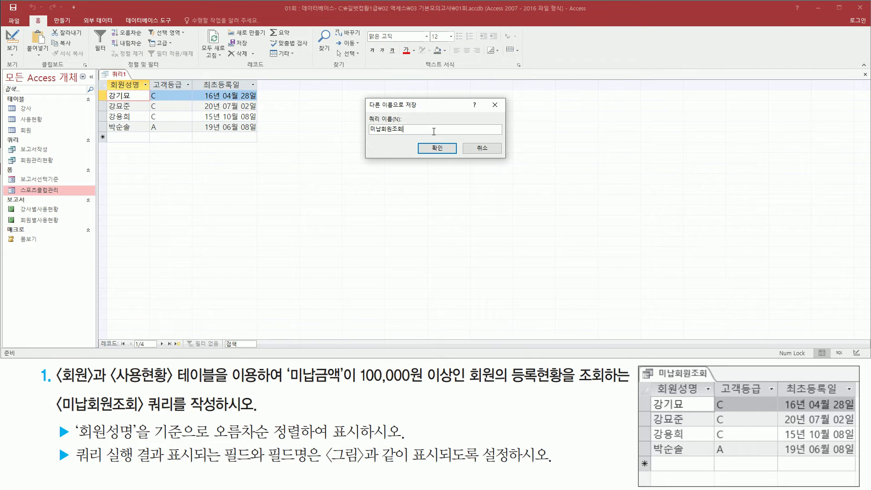
left_click(446, 153)
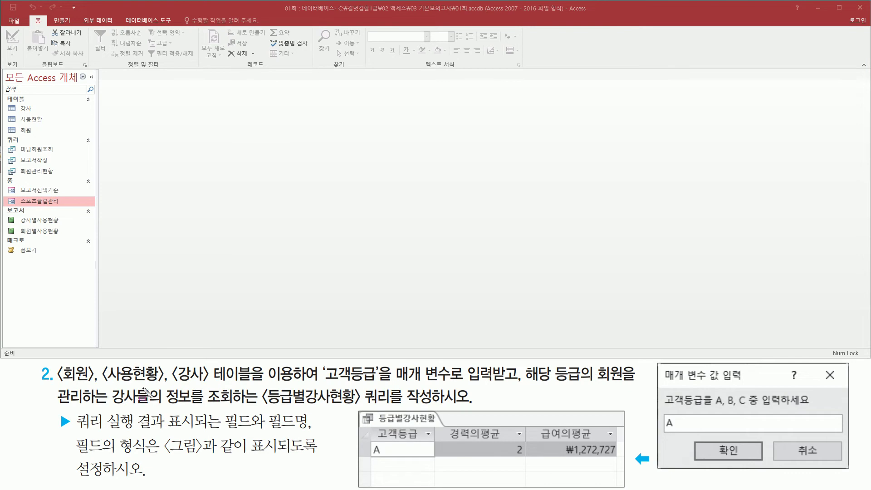
- Examine task 2's requirements for the 등급별강사현황 query: source tables, 고객등급 parameter prompt, displayed fields, field names and formats
mouse_move(59, 386)
left_mouse_down()
mouse_move(170, 389)
mouse_move(212, 382)
mouse_move(211, 363)
left_mouse_up()
left_click_drag(321, 384, 518, 385)
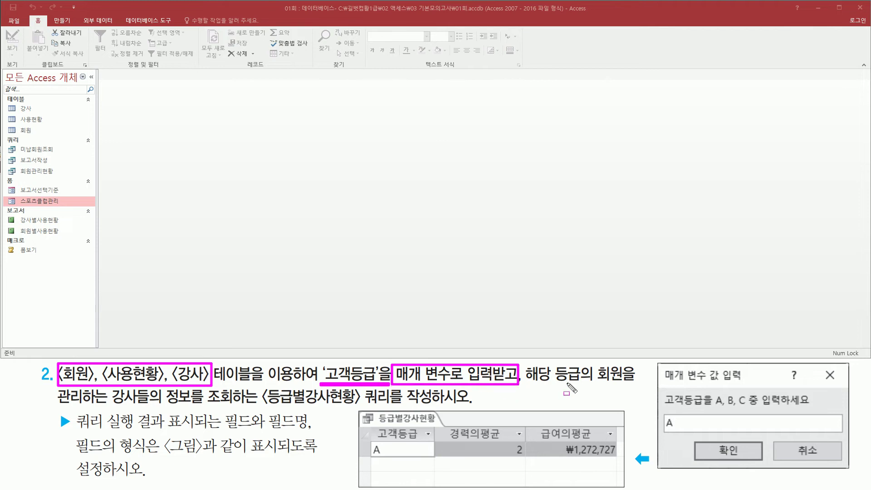
mouse_move(660, 363)
left_mouse_down()
mouse_move(663, 385)
mouse_move(789, 461)
mouse_move(852, 478)
mouse_move(848, 468)
left_mouse_up()
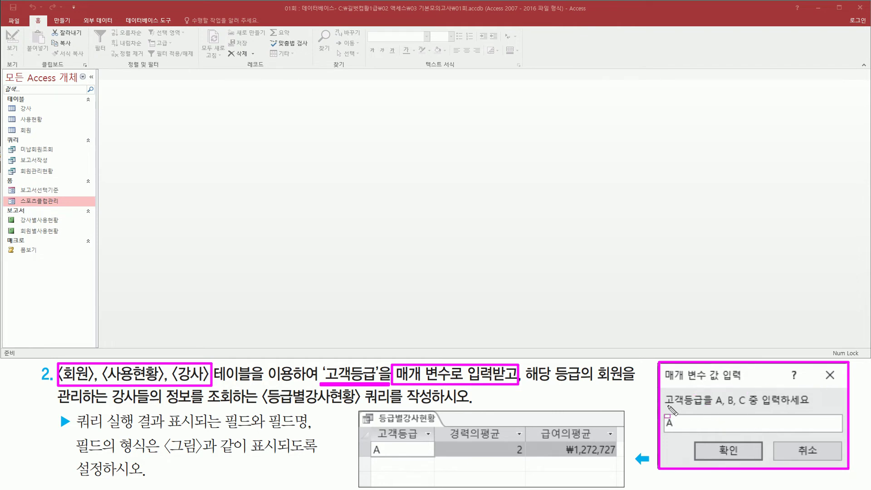
left_click_drag(666, 407, 811, 408)
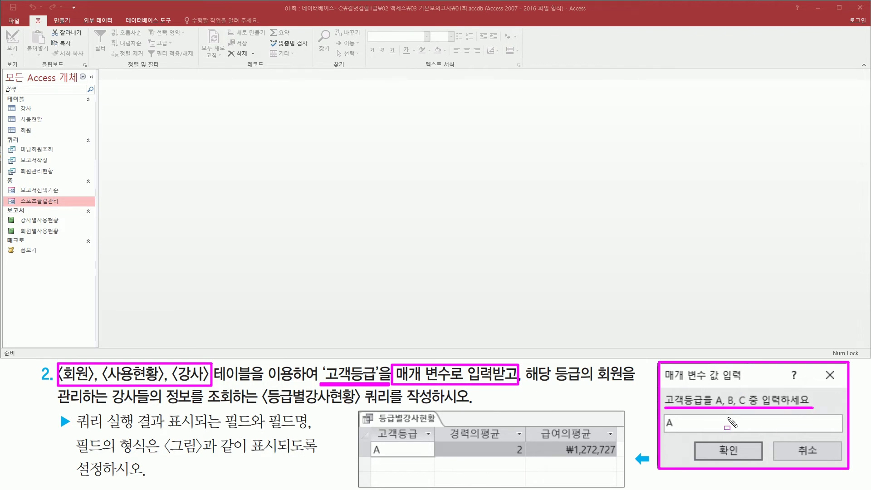
left_click_drag(665, 416, 677, 431)
mouse_move(359, 411)
left_mouse_down()
mouse_move(594, 460)
mouse_move(608, 482)
mouse_move(627, 488)
left_mouse_up()
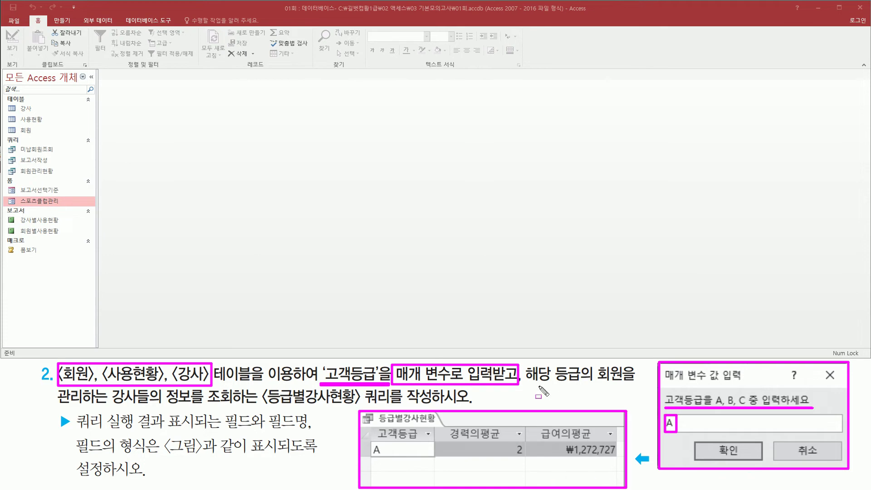
left_click_drag(525, 384, 637, 384)
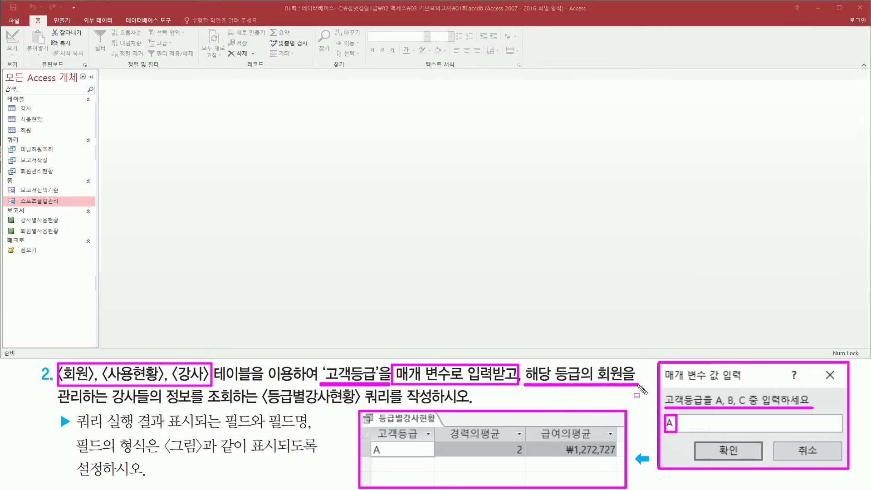
mouse_move(57, 403)
left_mouse_down()
mouse_move(259, 403)
mouse_move(344, 417)
mouse_move(393, 411)
left_mouse_up()
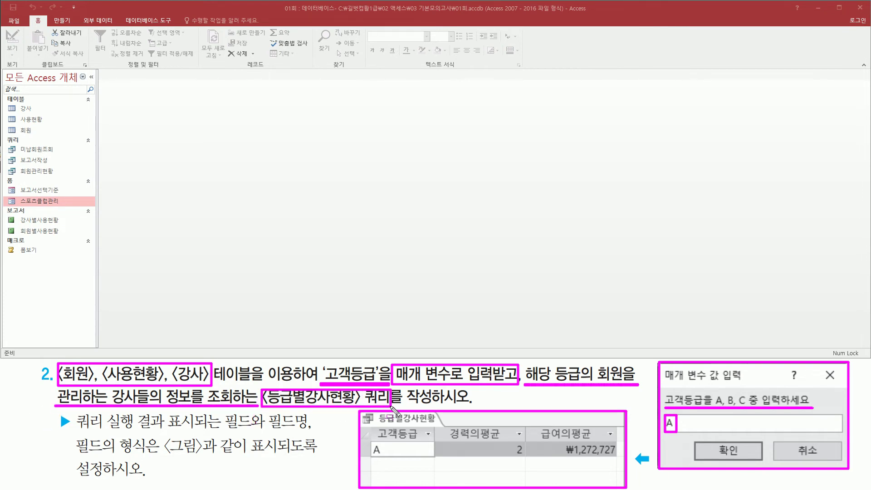
key("Escape")
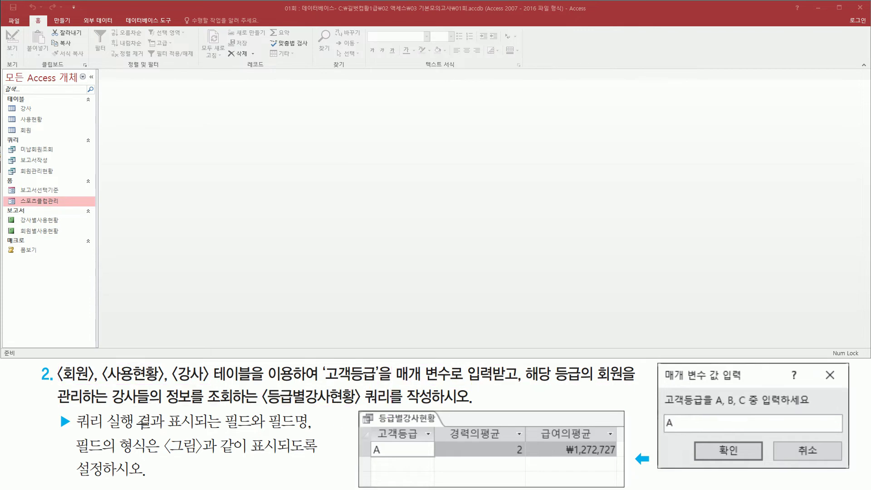
left_click_drag(69, 430, 312, 432)
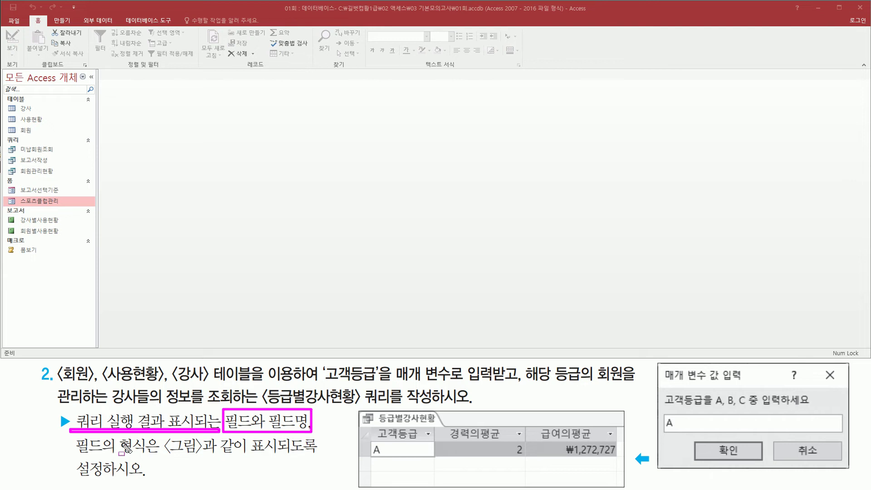
mouse_move(73, 439)
left_mouse_down()
mouse_move(150, 460)
mouse_move(321, 458)
left_mouse_up()
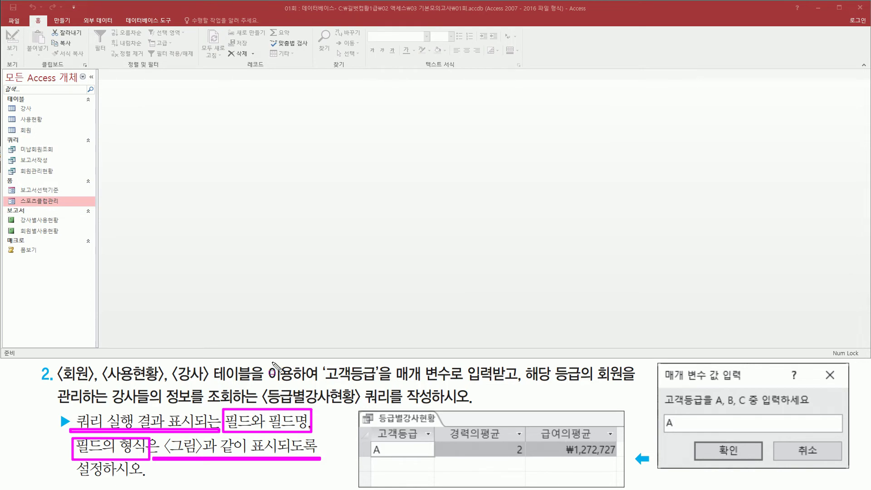
key("Escape")
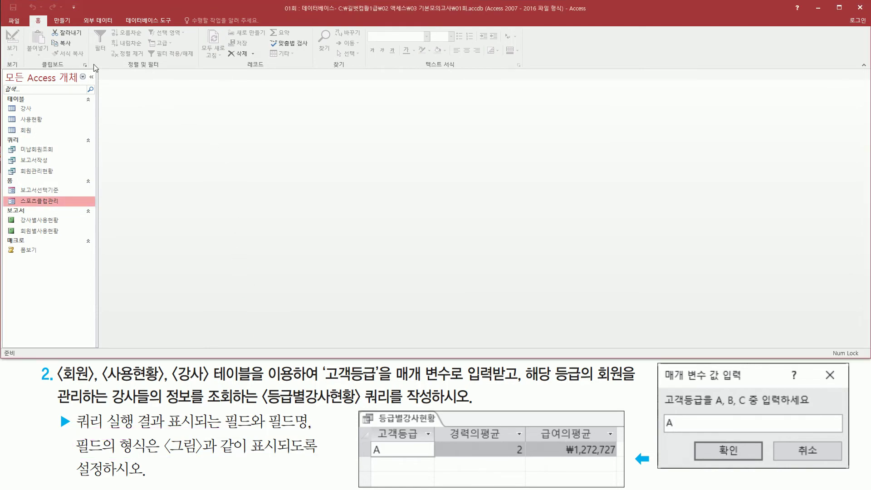
- Create a new query in Design view
left_click(70, 22)
key("ctrl+2")
left_click_drag(117, 69, 145, 69)
left_click_drag(133, 30, 155, 63)
key("Escape")
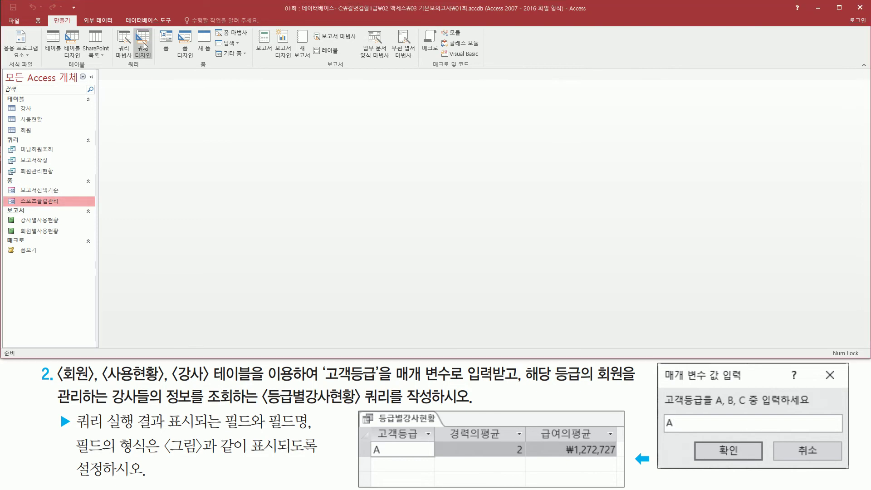
left_click(143, 45)
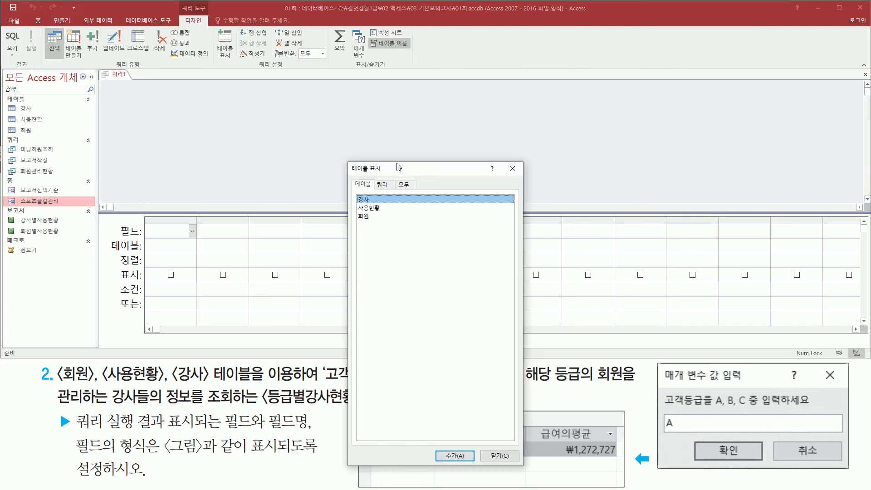
- Add the 회원, 사용현황 and 강사 tables to the new query and move the table selection dialog clear of them
left_click_drag(397, 172, 343, 80)
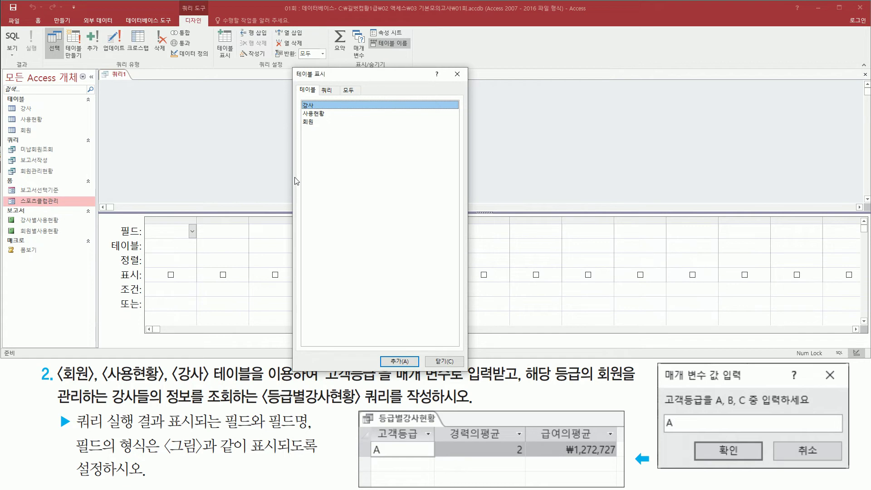
left_click(318, 123)
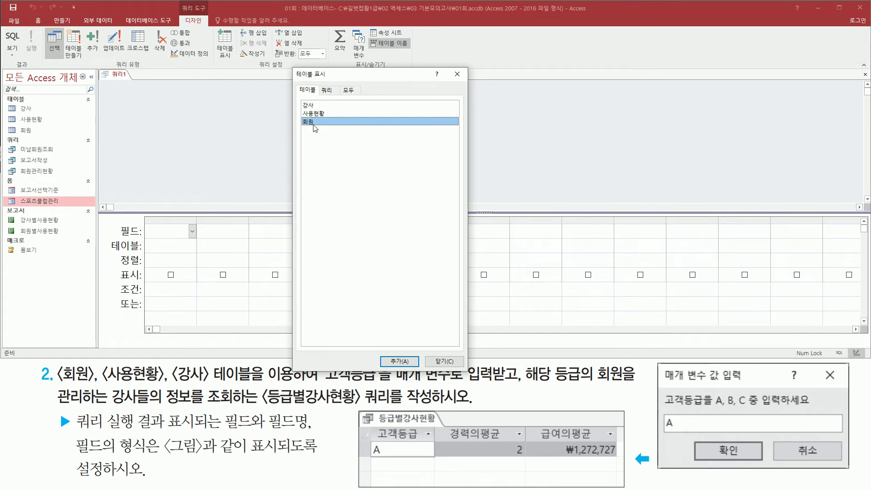
double_click(313, 122)
left_click(322, 115)
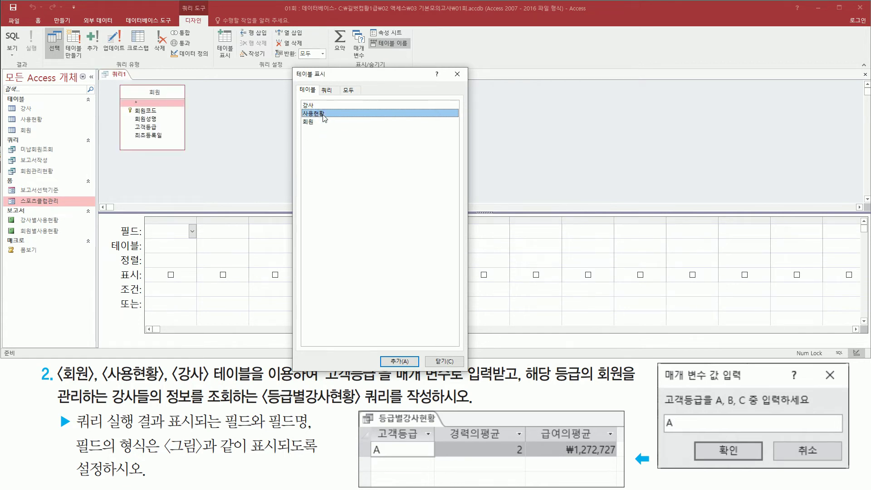
double_click(323, 115)
left_click(319, 108)
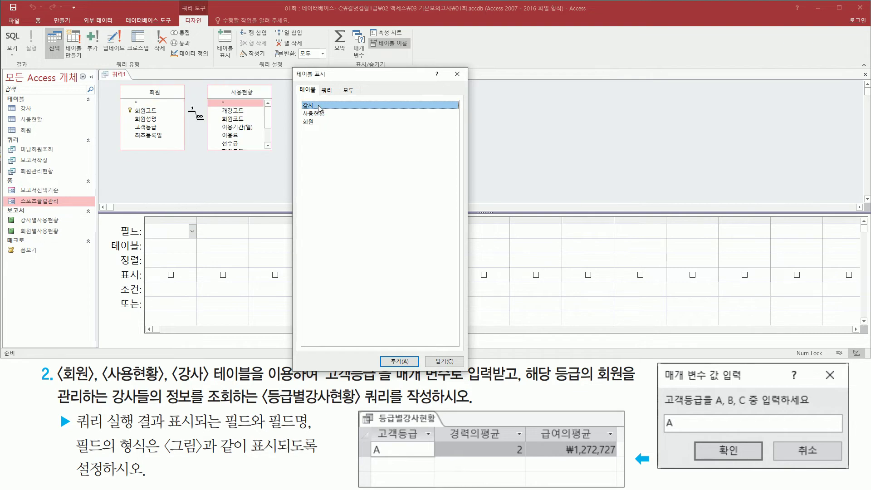
double_click(319, 108)
left_click_drag(352, 77, 472, 55)
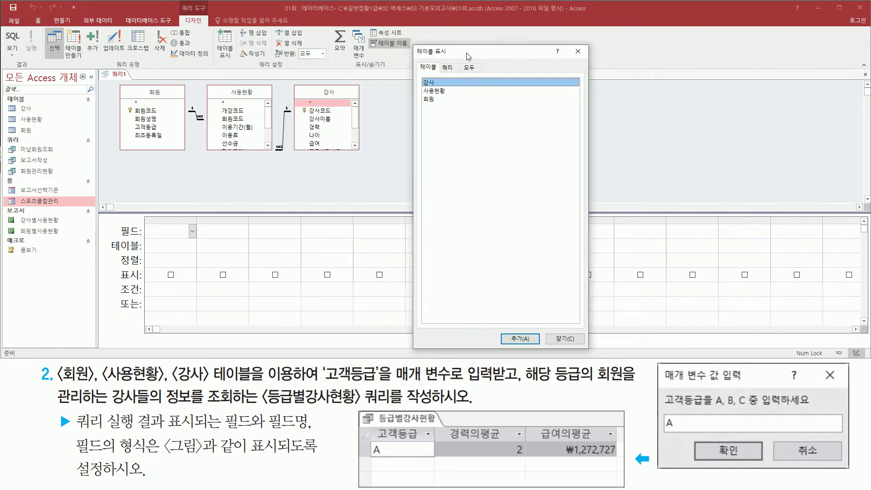
- Close the table selection dialog
left_click_drag(117, 82, 366, 152)
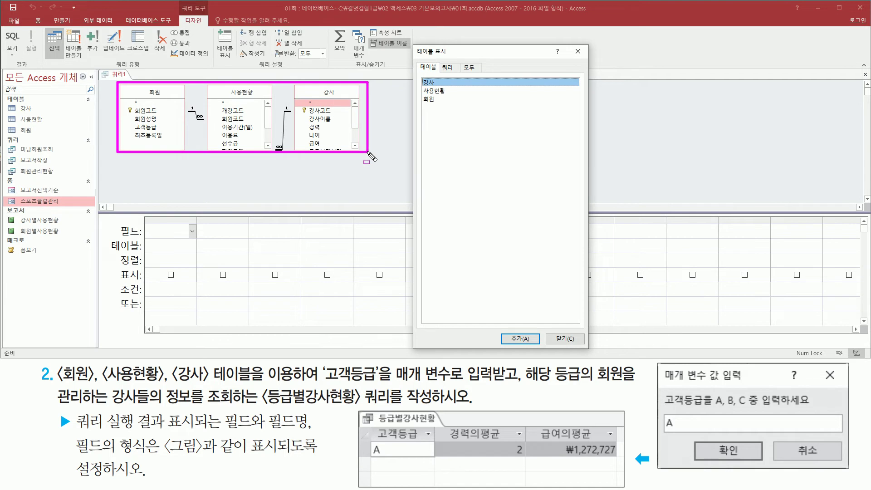
left_click_drag(571, 43, 587, 62)
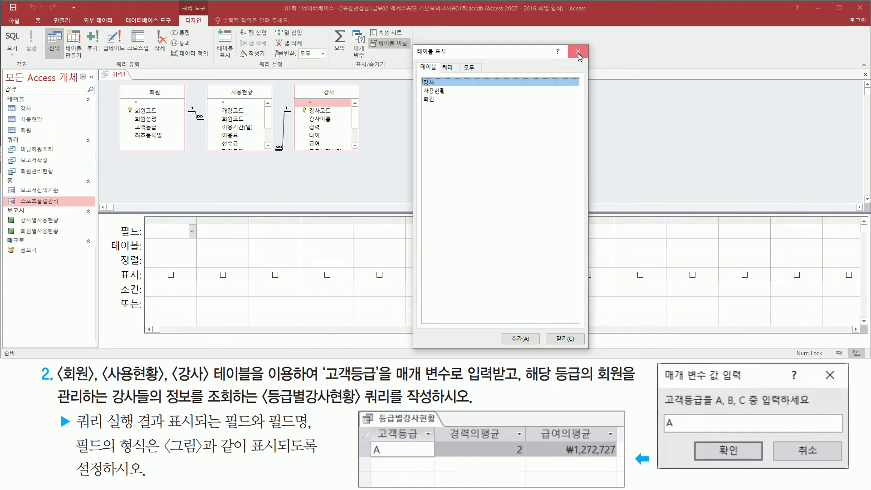
left_click(578, 51)
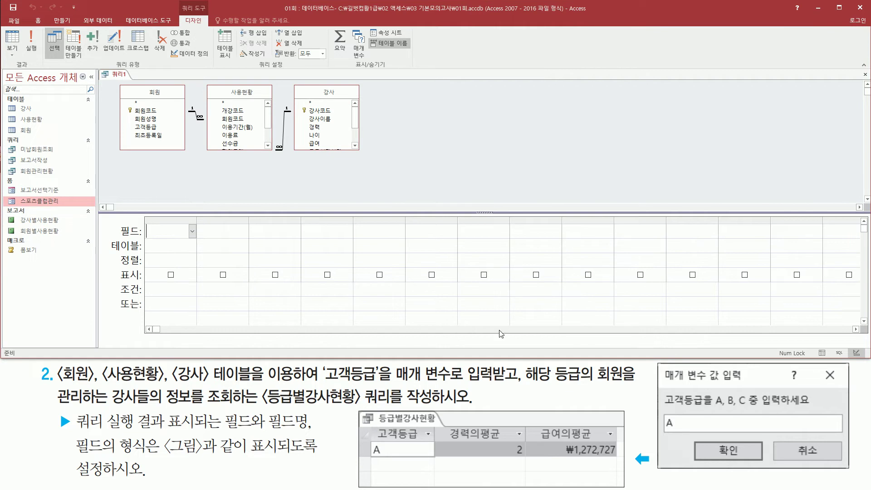
- Add the 고객등급 field from the 회원 table as the first column of the query grid
mouse_move(371, 427)
left_mouse_down()
mouse_move(421, 443)
mouse_move(611, 441)
mouse_move(624, 460)
left_mouse_up()
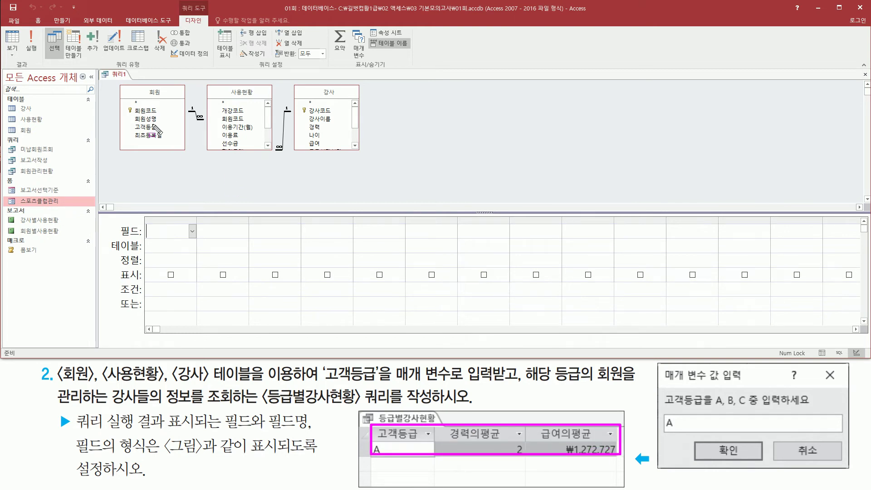
mouse_move(141, 86)
left_mouse_down()
mouse_move(164, 98)
mouse_move(162, 131)
left_mouse_up()
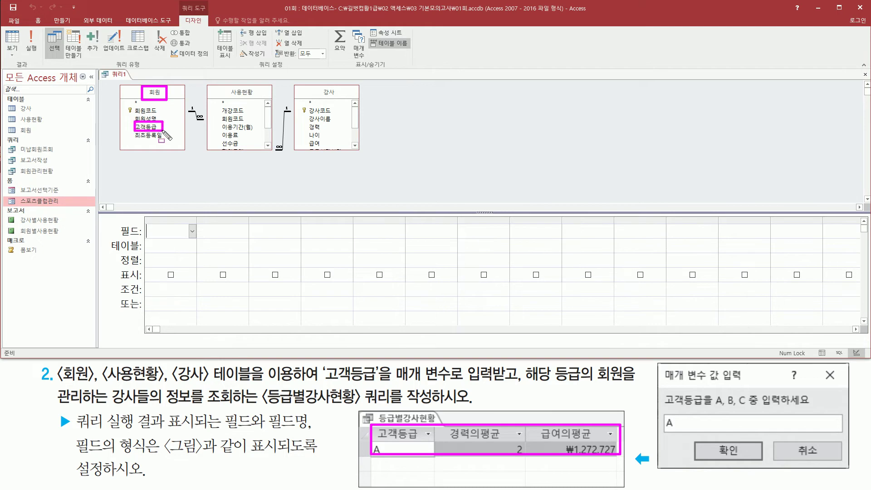
key("Escape")
left_click(153, 129)
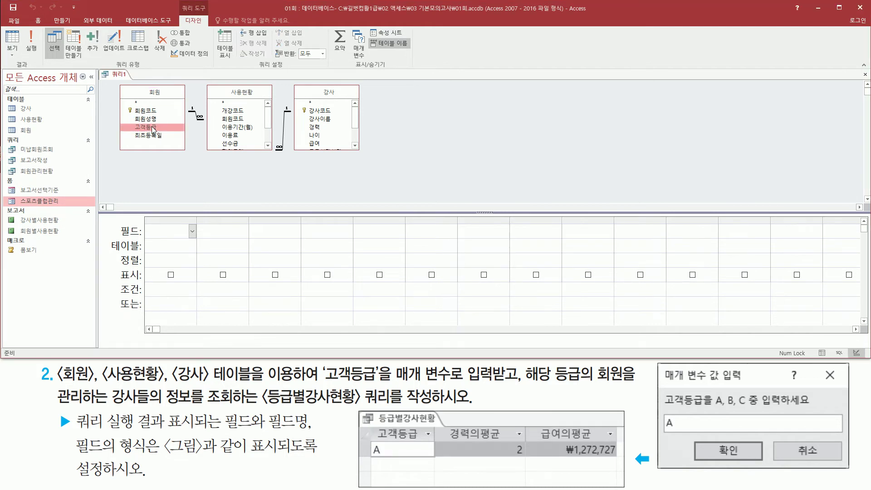
double_click(154, 129)
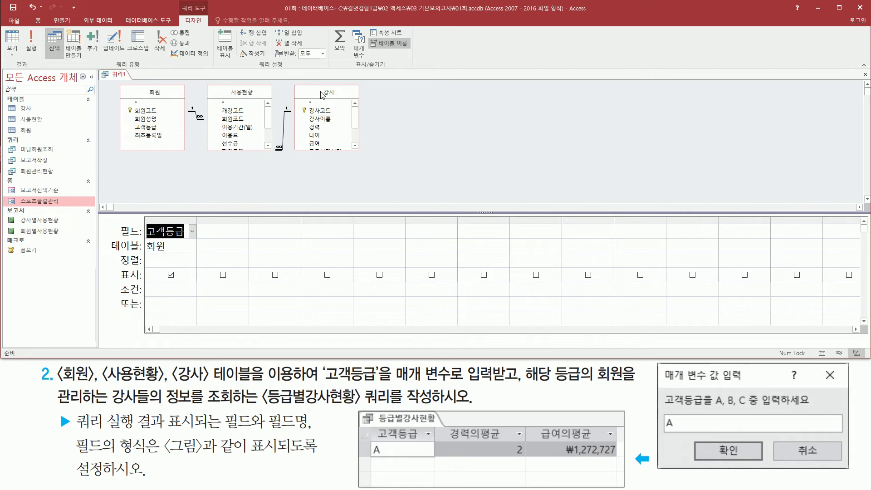
- Add the 경력 and 급여 fields from the 강사 table to the query grid
left_click_drag(320, 85, 342, 100)
mouse_move(304, 122)
left_mouse_down()
mouse_move(336, 131)
mouse_move(326, 147)
left_mouse_up()
key("Escape")
left_click(319, 127)
double_click(319, 127)
left_click(318, 144)
double_click(319, 145)
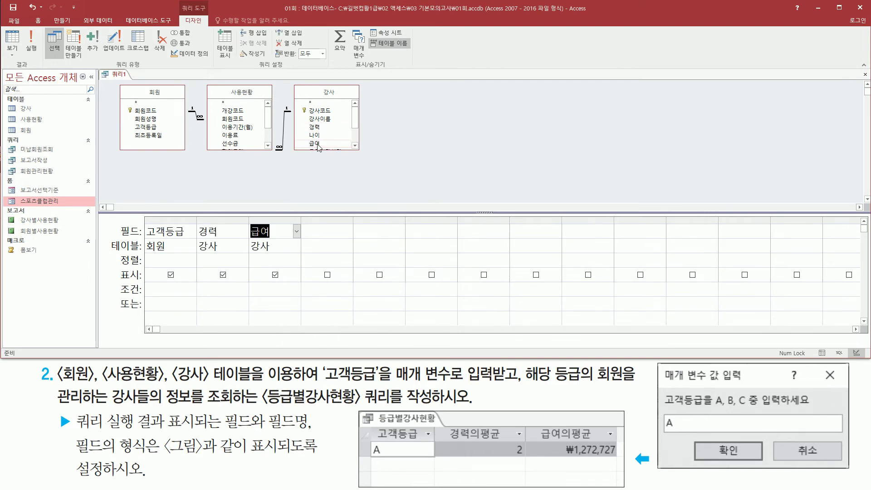
- Run the query and examine the 고객등급, 경력 and 급여 records against the grade-level averages the task requires
mouse_move(195, 222)
left_mouse_down()
mouse_move(254, 244)
mouse_move(289, 241)
left_mouse_up()
left_click_drag(481, 424, 505, 442)
left_click_drag(570, 423, 594, 442)
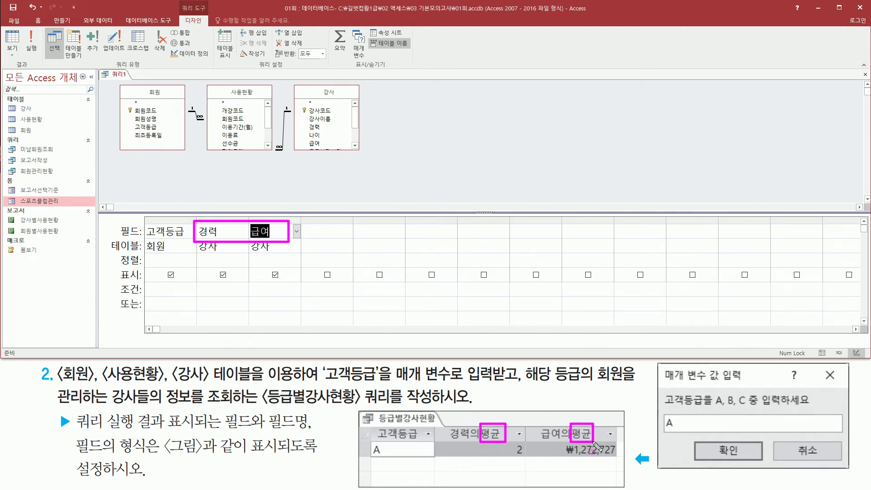
left_click_drag(136, 213, 306, 260)
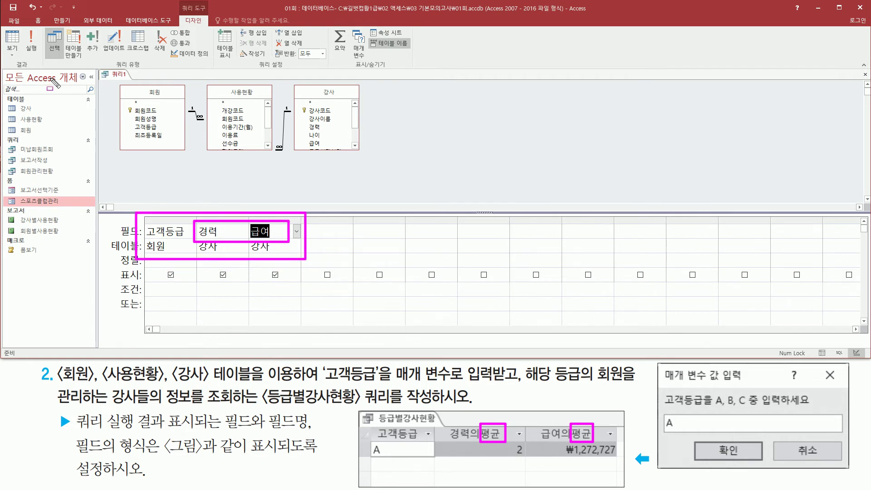
key("Escape")
left_click(37, 43)
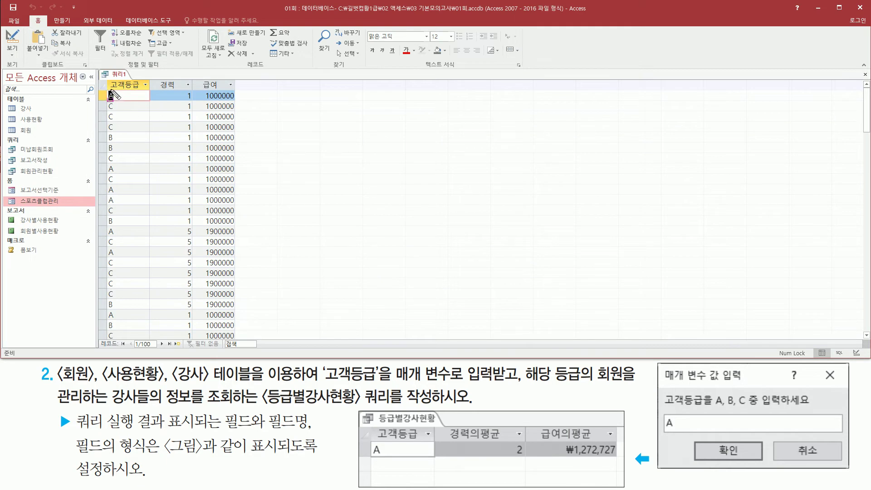
mouse_move(106, 89)
left_mouse_down()
mouse_move(124, 101)
mouse_move(116, 117)
mouse_move(125, 150)
mouse_move(115, 171)
mouse_move(126, 174)
left_mouse_up()
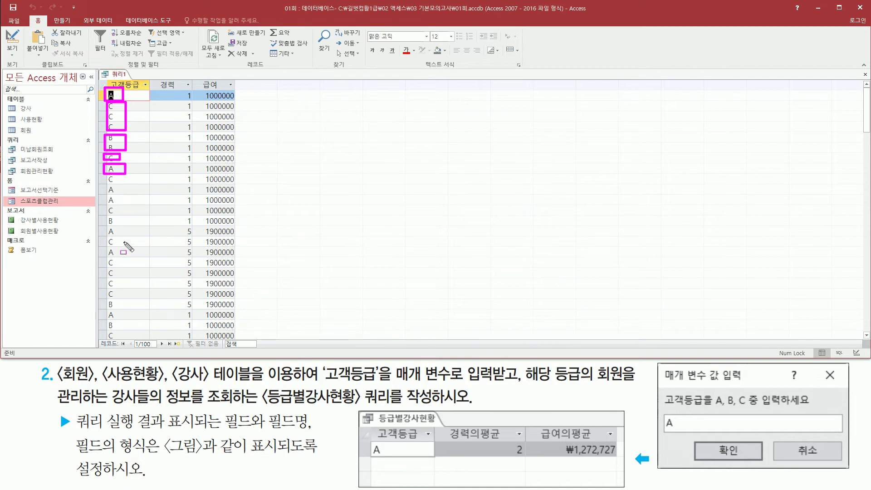
left_click_drag(179, 88, 196, 338)
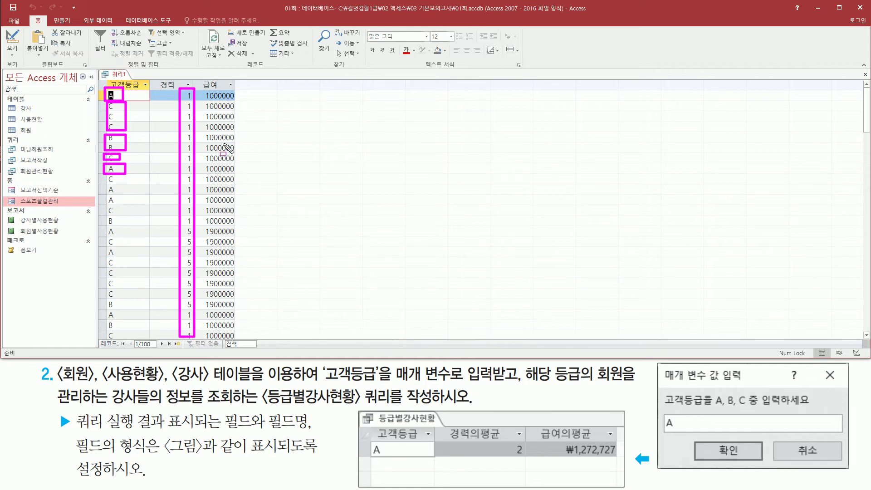
mouse_move(205, 90)
left_mouse_down()
mouse_move(235, 250)
mouse_move(239, 341)
left_mouse_up()
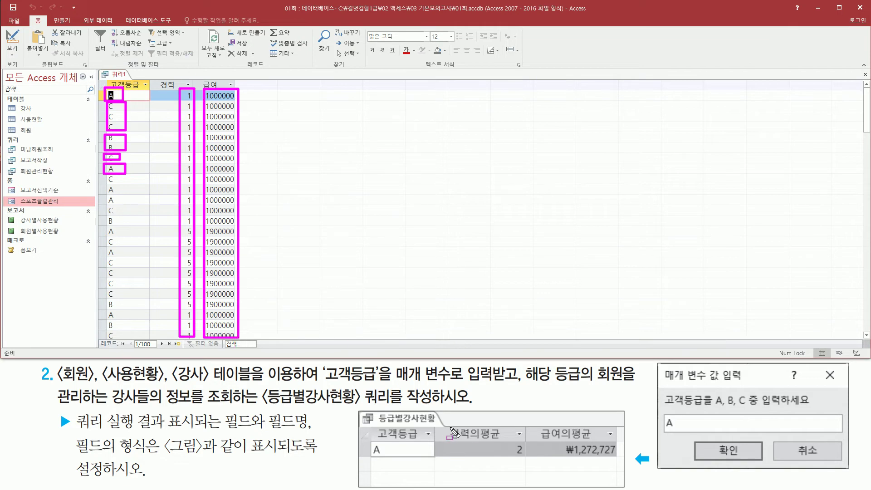
left_click_drag(480, 423, 514, 446)
mouse_move(574, 423)
left_mouse_down()
mouse_move(576, 435)
mouse_move(593, 441)
left_mouse_up()
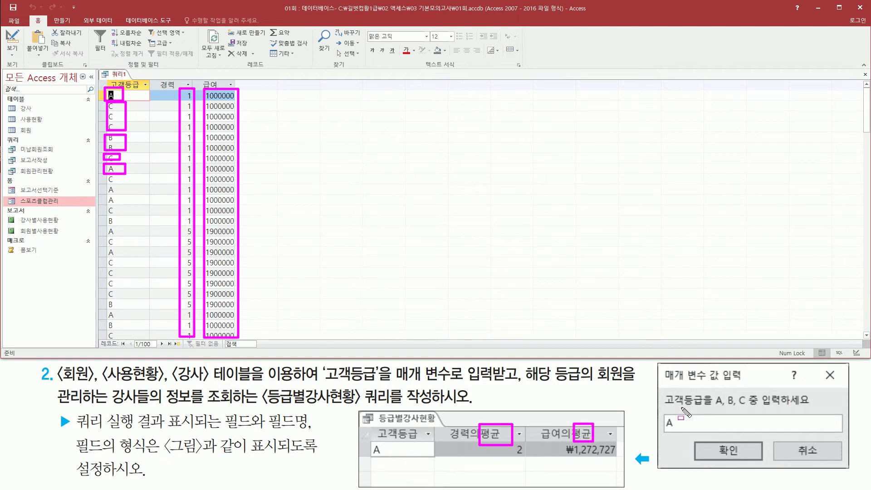
mouse_move(664, 413)
left_mouse_down()
mouse_move(677, 431)
mouse_move(664, 435)
left_mouse_up()
key("Escape")
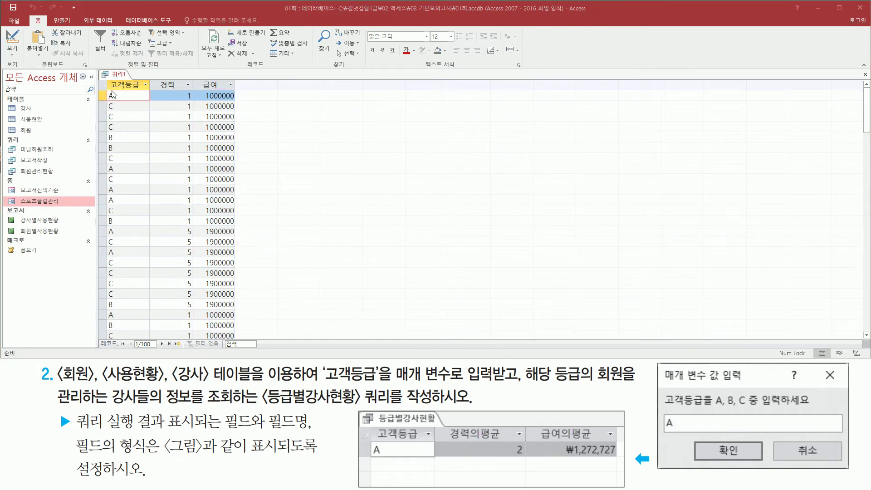
left_click_drag(110, 91, 123, 341)
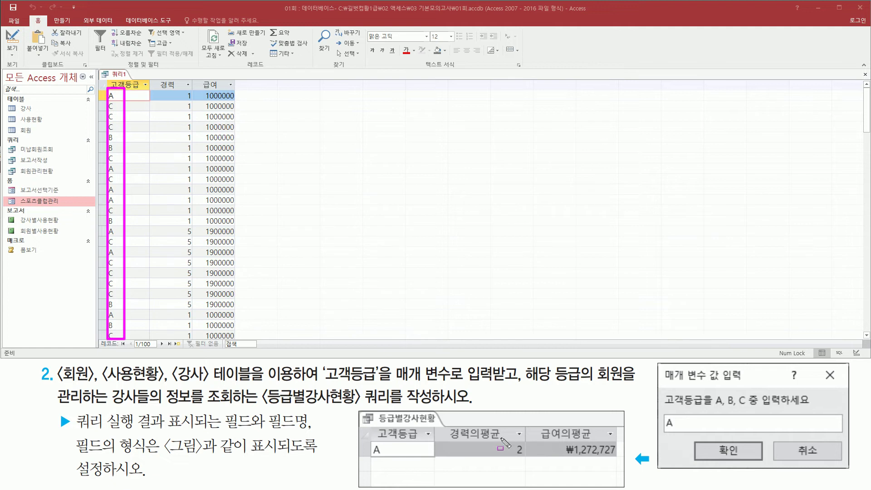
key("Escape")
- Return the query to Design view and turn on the 요약 (totals) row for its fields
right_click(120, 78)
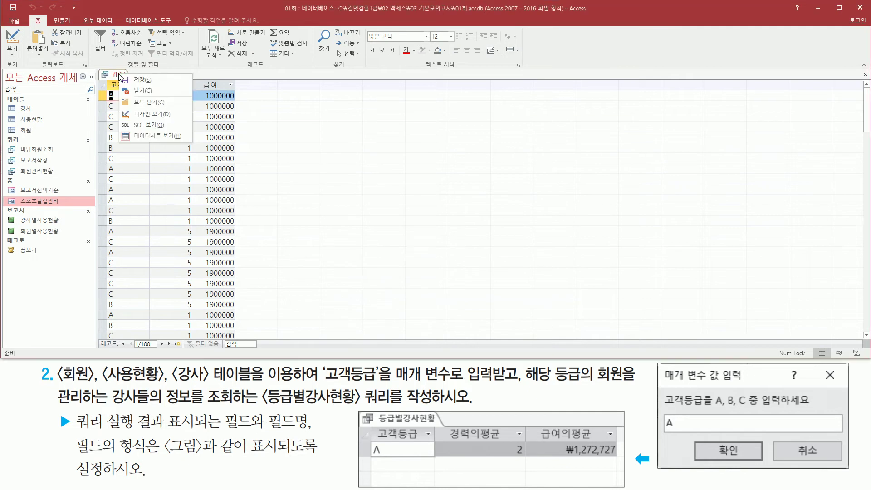
left_click(148, 116)
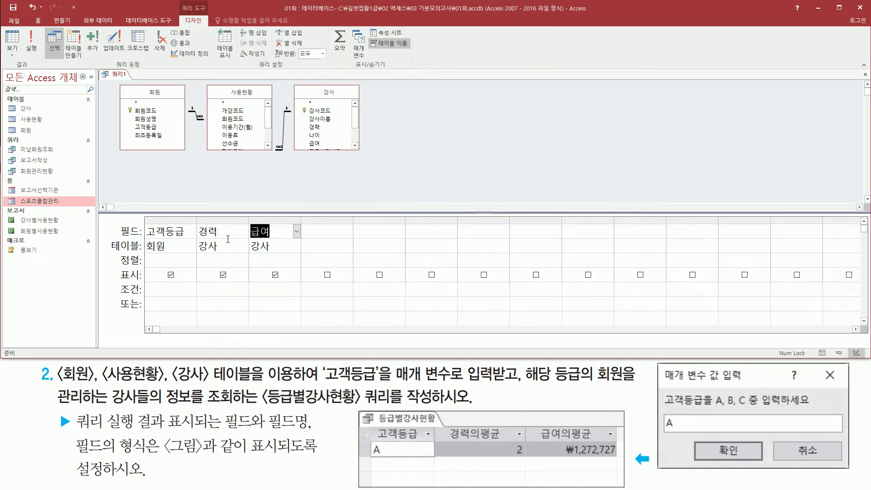
mouse_move(198, 221)
left_mouse_down()
mouse_move(205, 234)
mouse_move(307, 267)
mouse_move(304, 256)
left_mouse_up()
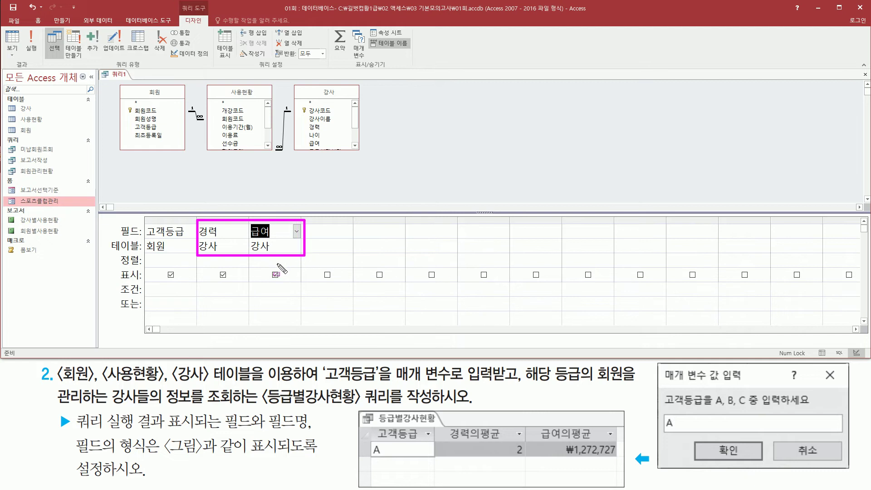
left_click_drag(662, 415, 677, 435)
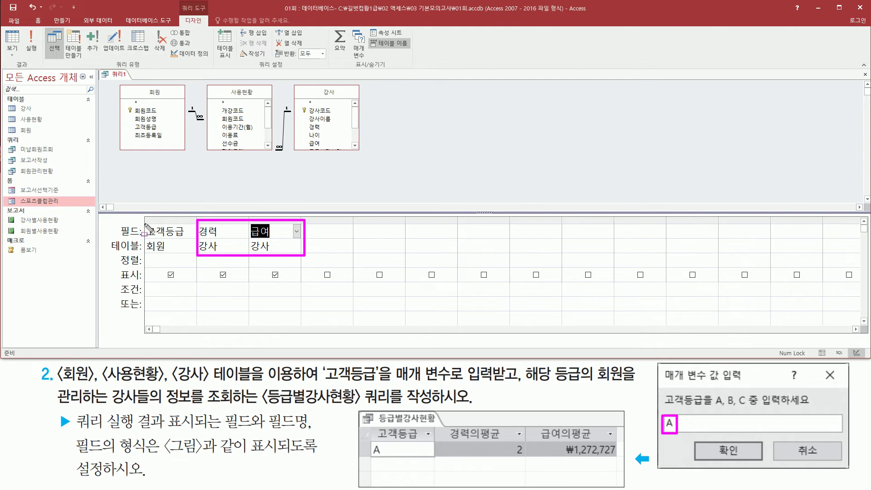
mouse_move(141, 221)
left_mouse_down()
mouse_move(166, 247)
mouse_move(195, 261)
mouse_move(197, 253)
left_mouse_up()
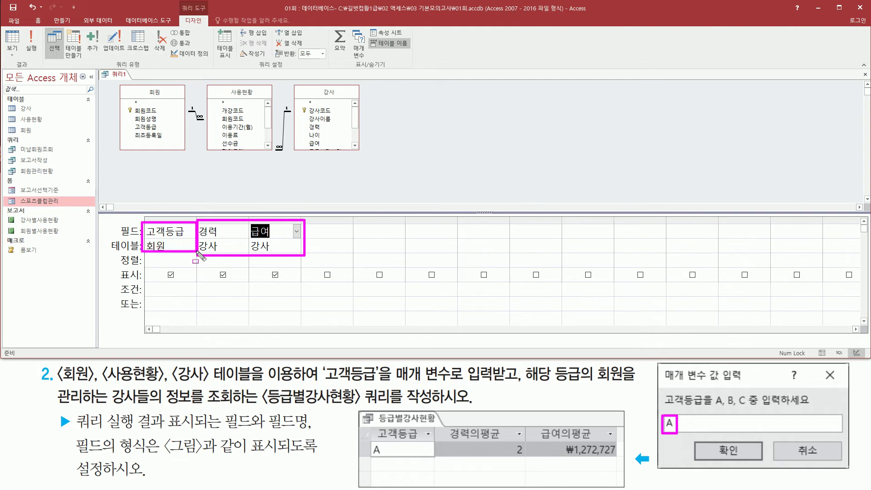
key("Escape")
left_click_drag(331, 27, 350, 63)
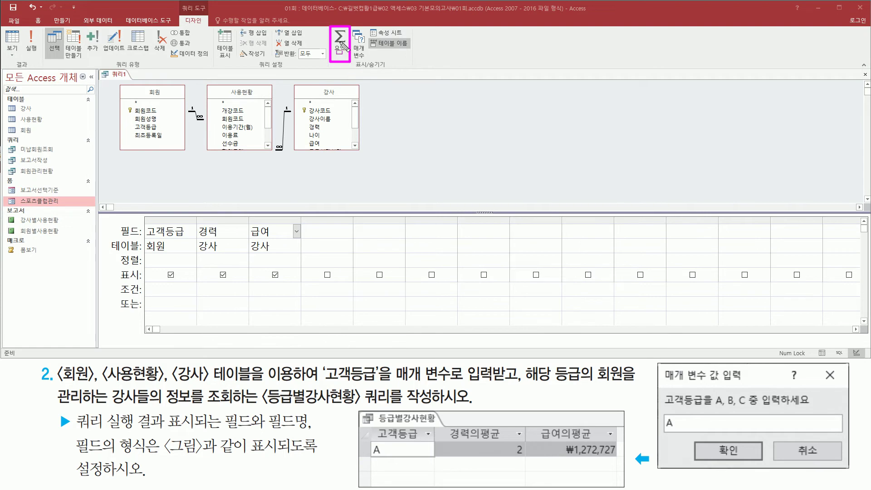
key("Escape")
left_click(339, 39)
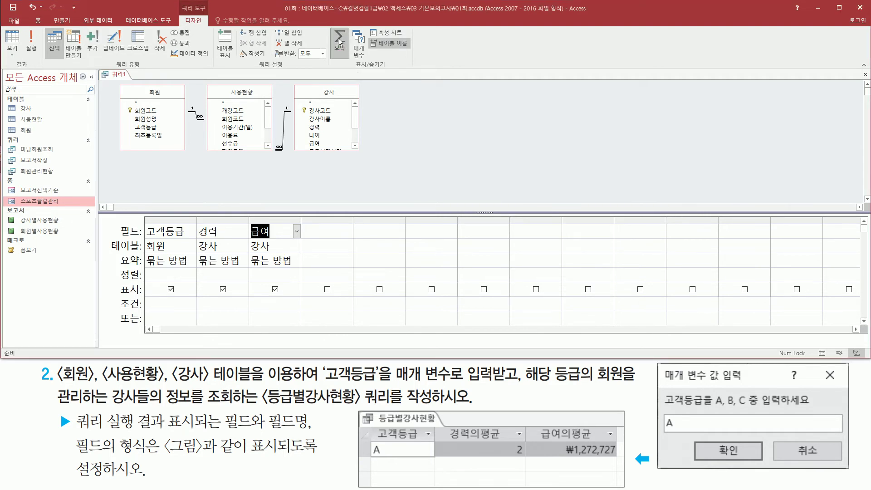
- Set the 요약 setting of both the 경력 and 급여 fields to 평균, keeping 고객등급 as 묶는 방법
left_click_drag(141, 220, 193, 236)
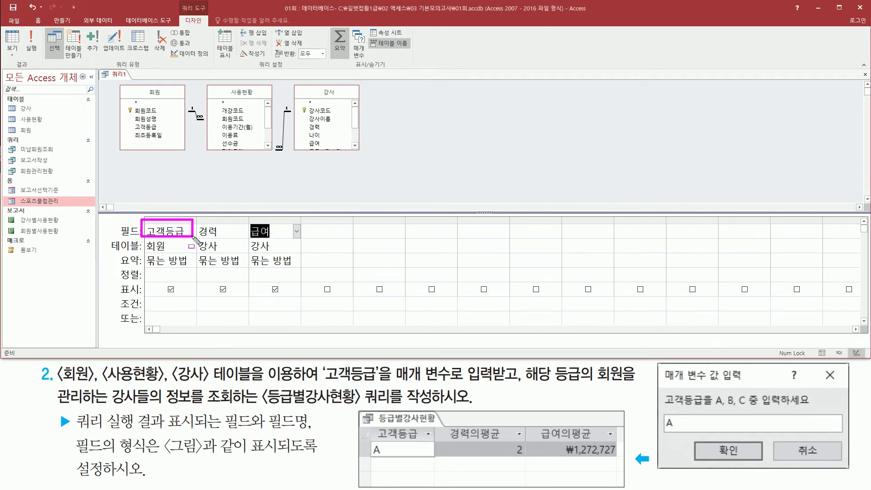
left_click_drag(146, 268, 189, 267)
key("Escape")
left_click(235, 260)
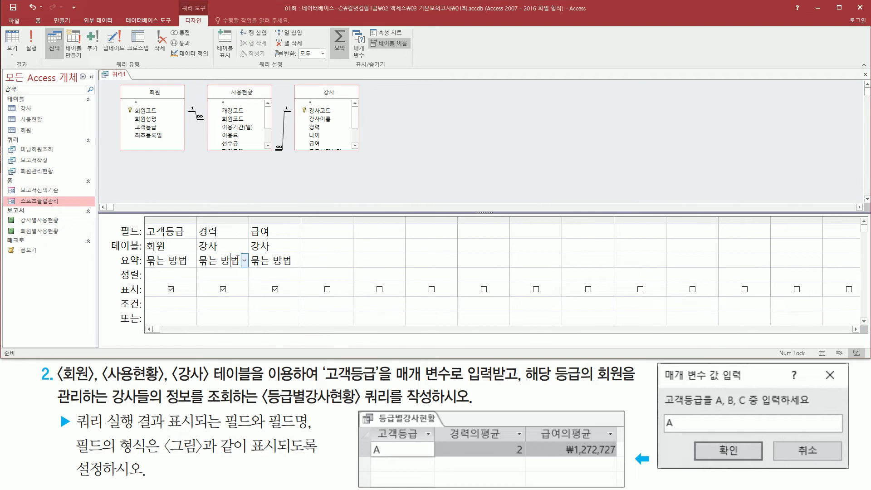
left_click(244, 261)
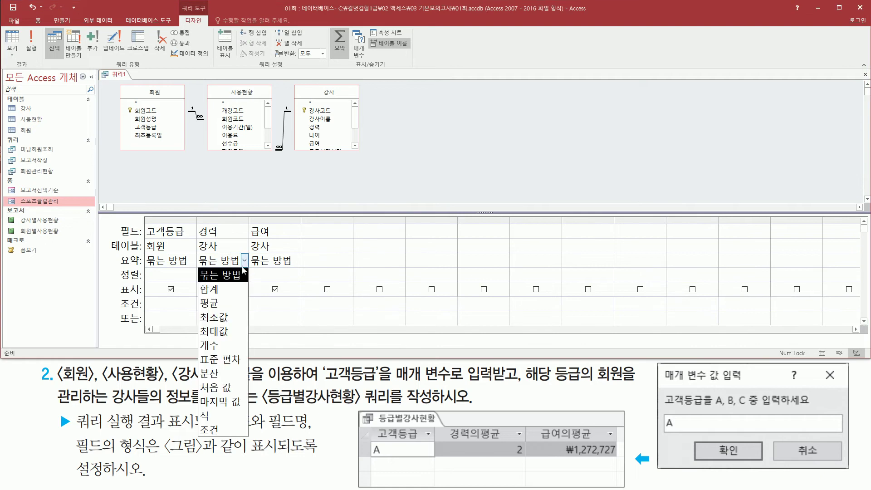
left_click(223, 303)
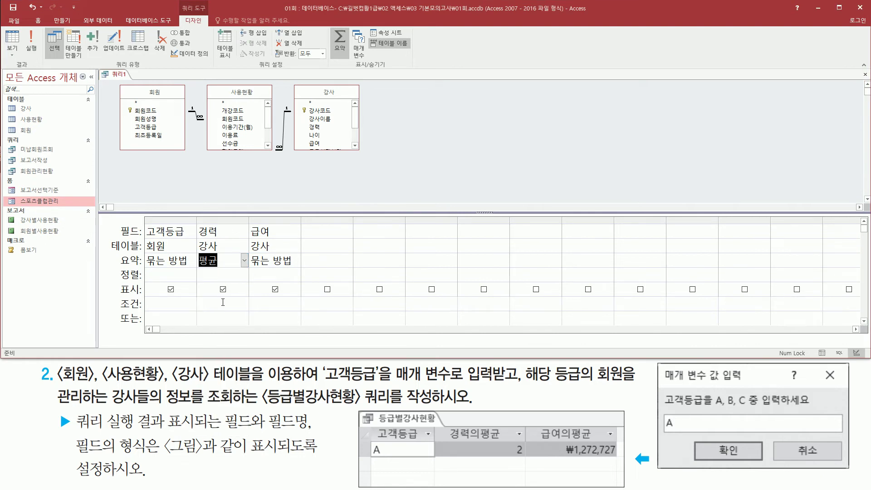
left_click(291, 260)
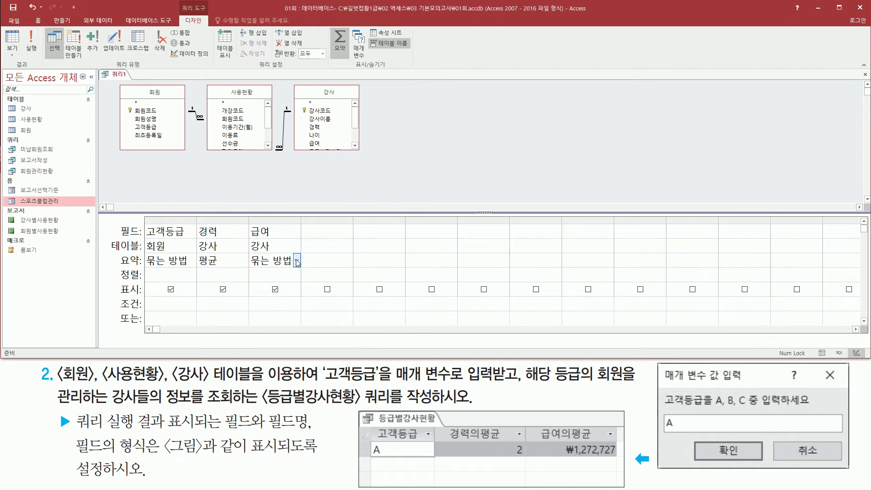
left_click(297, 261)
left_click(285, 302)
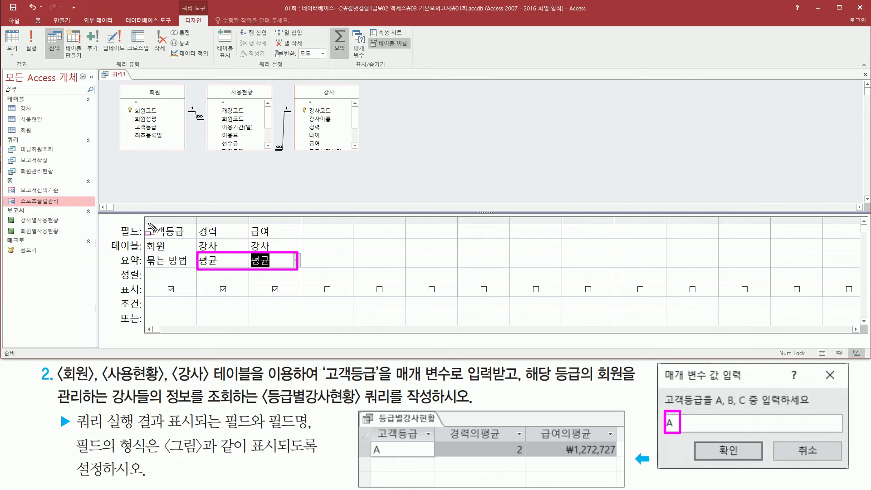
- Run the grouped query and examine the 경력 and 급여 averages for each 고객등급
left_click_drag(145, 221, 191, 271)
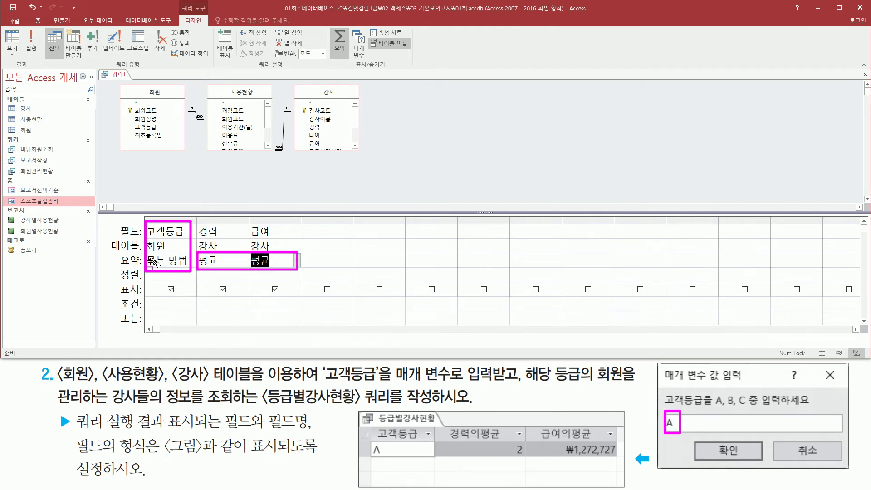
key("Escape")
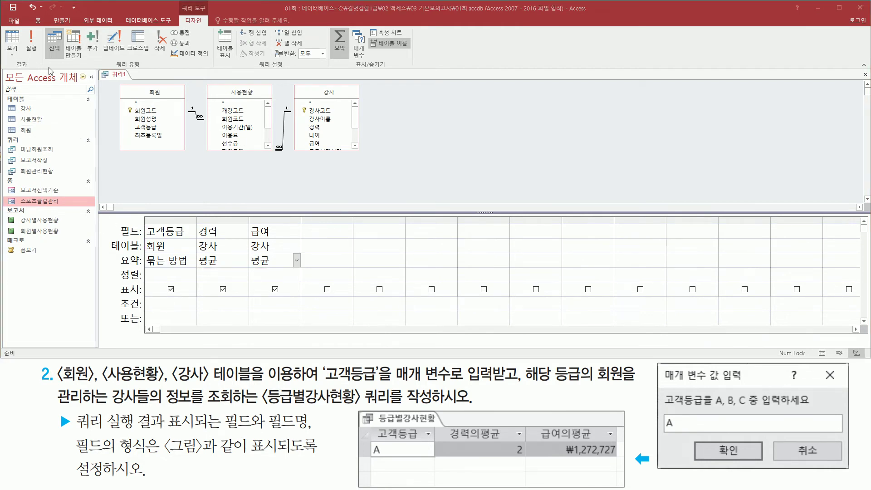
left_click(32, 47)
left_click(32, 47)
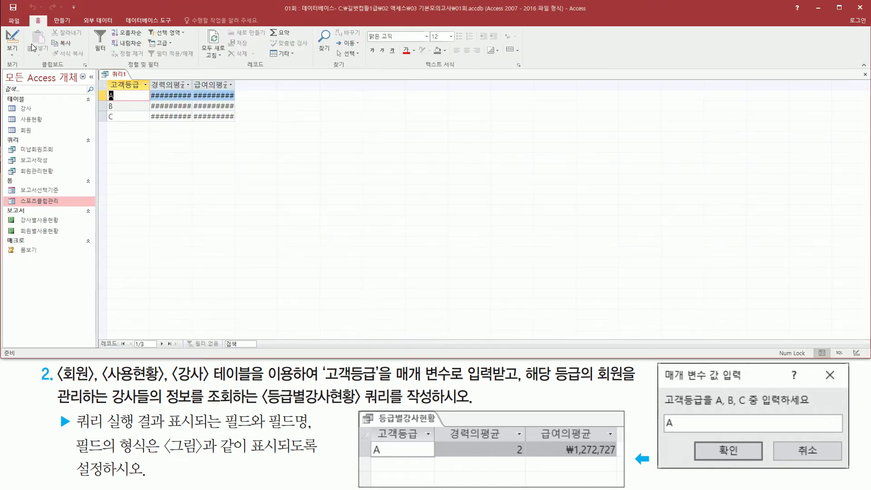
key("ctrl+2")
mouse_move(103, 74)
left_mouse_down()
mouse_move(146, 123)
mouse_move(249, 129)
left_mouse_up()
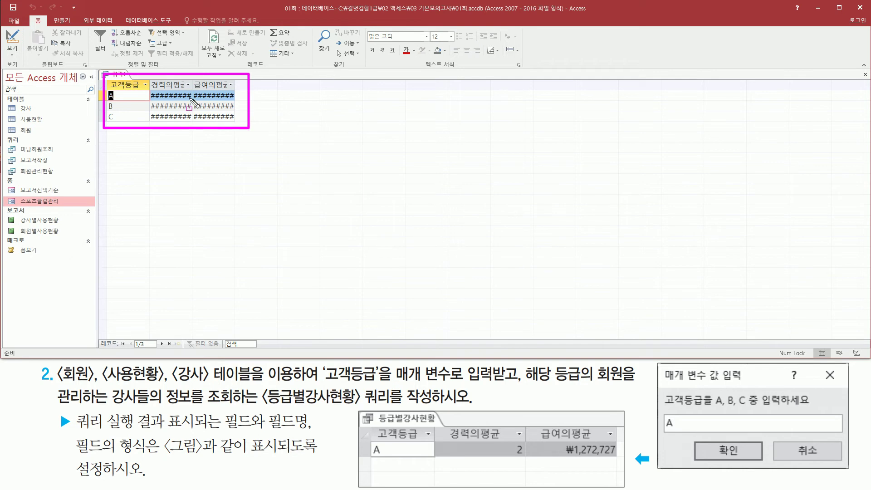
mouse_move(158, 91)
left_mouse_down()
mouse_move(192, 125)
mouse_move(186, 119)
left_mouse_up()
left_click_drag(199, 90, 237, 121)
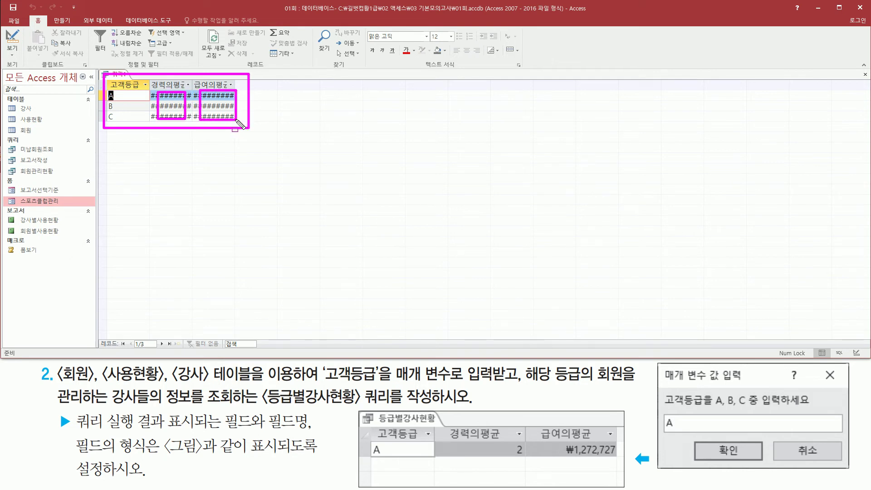
- Fit the widths of the 경력의평균 and 급여의평균 columns to their contents and compare the grade rows with the task's parameter prompt
left_click_drag(191, 75, 192, 95)
key("Escape")
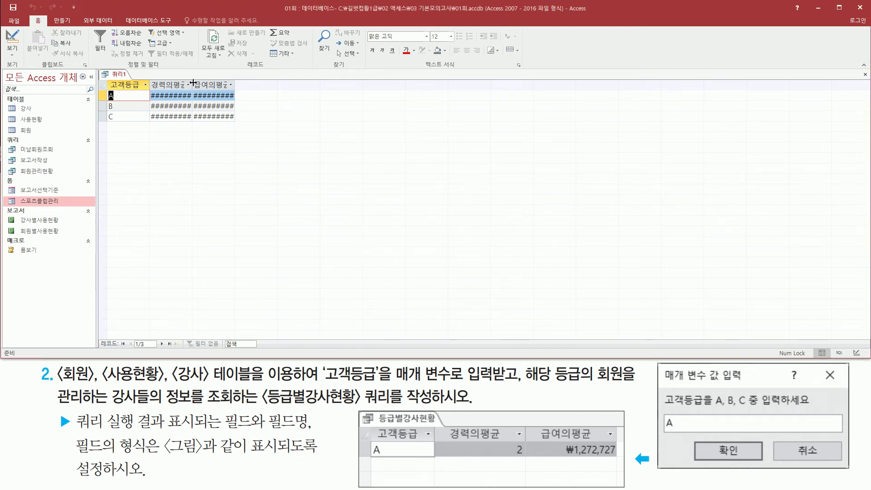
double_click(193, 83)
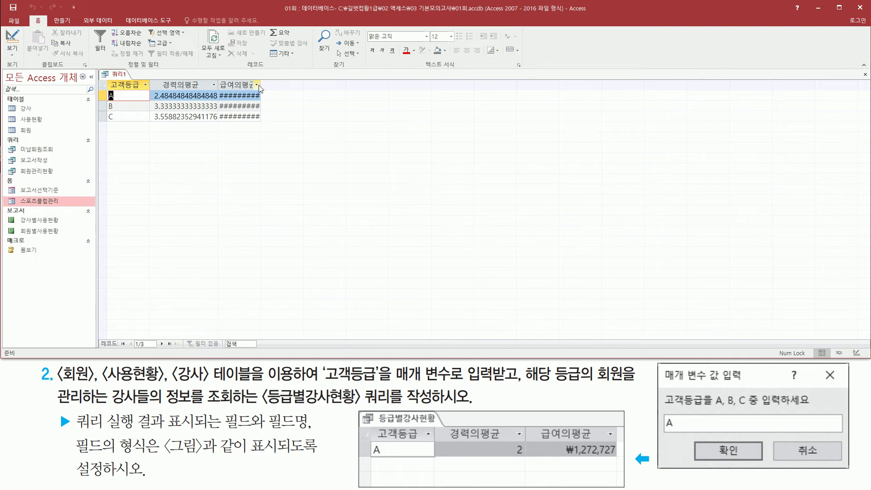
double_click(263, 83)
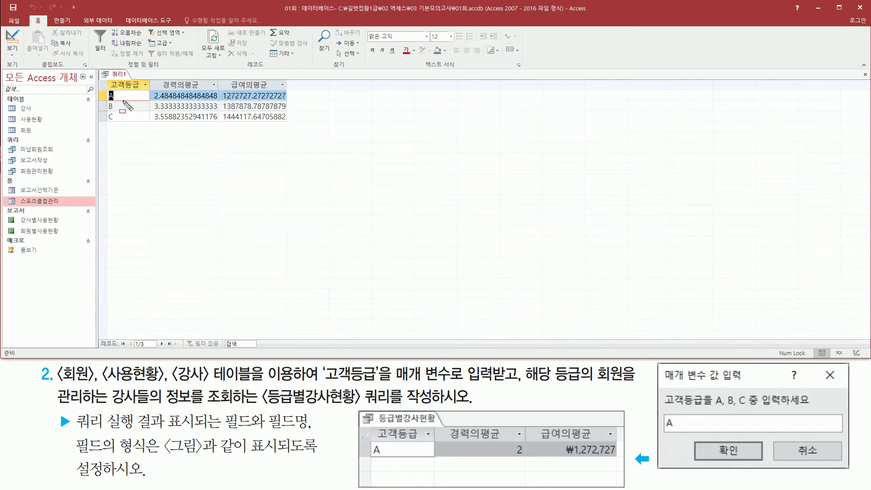
mouse_move(111, 94)
left_mouse_down()
mouse_move(286, 100)
mouse_move(291, 122)
left_mouse_up()
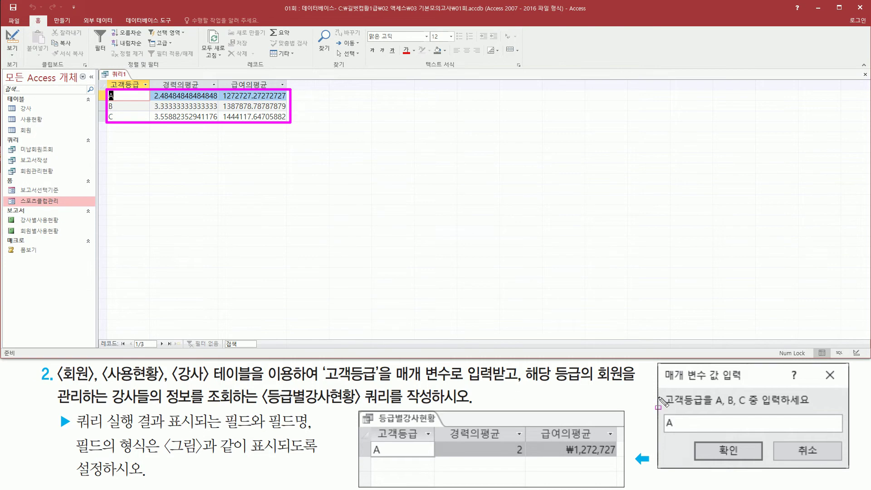
mouse_move(656, 363)
left_mouse_down()
mouse_move(824, 465)
mouse_move(852, 471)
left_mouse_up()
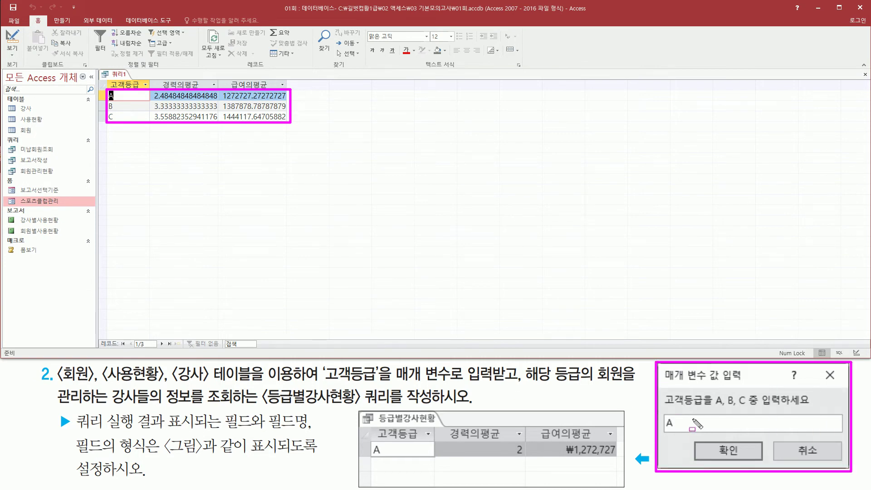
left_click_drag(666, 414, 683, 432)
- Return the query to Design view and widen the 고객등급 column of the design grid for a long criterion
right_click(117, 75)
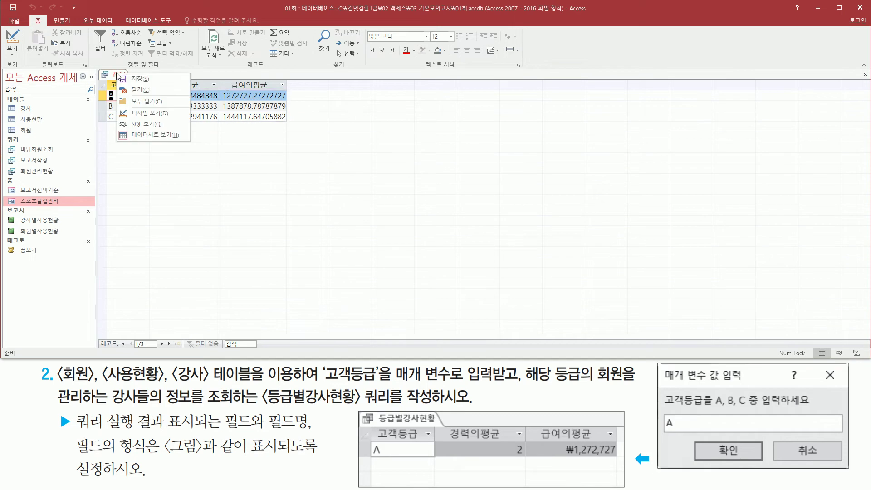
left_click(157, 113)
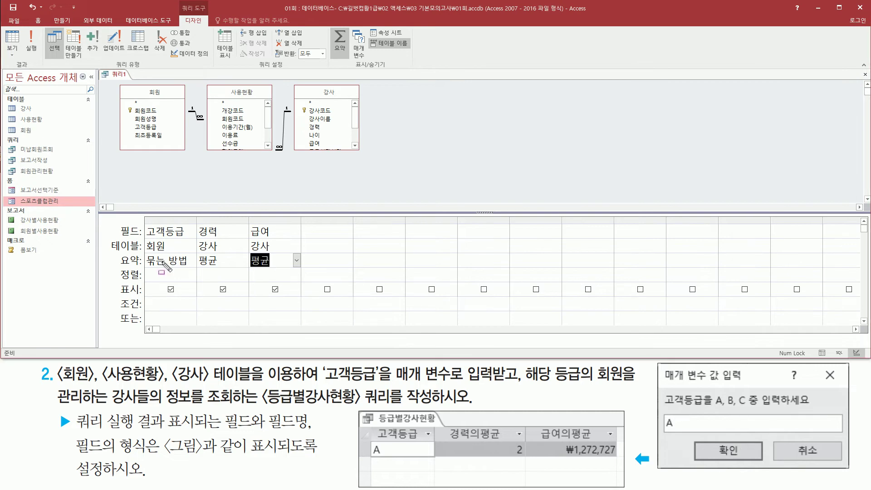
left_click_drag(142, 224, 194, 239)
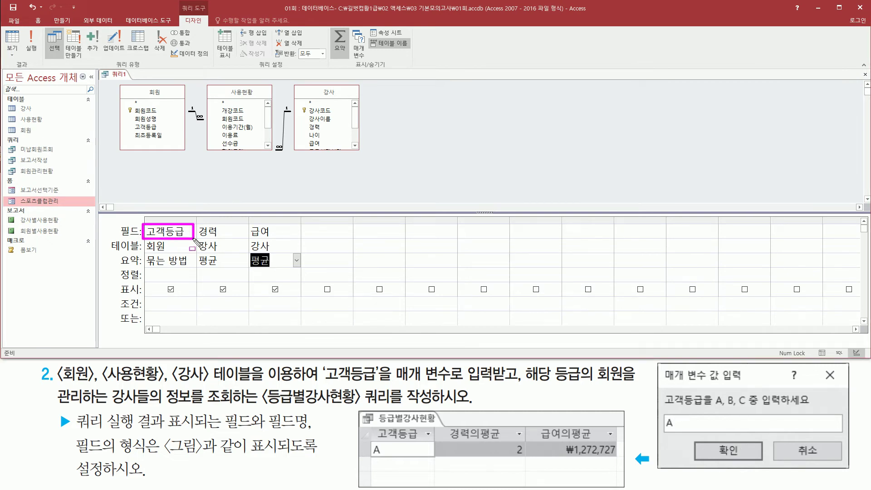
left_click_drag(143, 295, 198, 312)
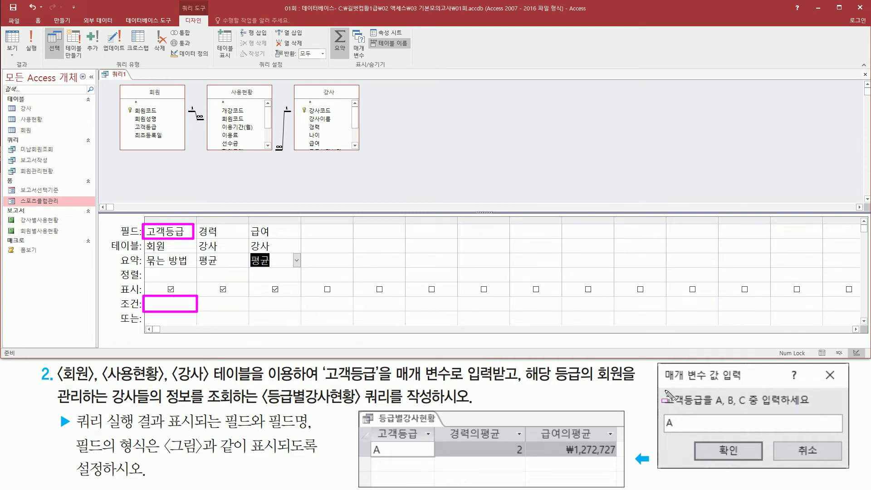
mouse_move(662, 391)
left_mouse_down()
mouse_move(672, 408)
mouse_move(824, 411)
mouse_move(816, 409)
left_mouse_up()
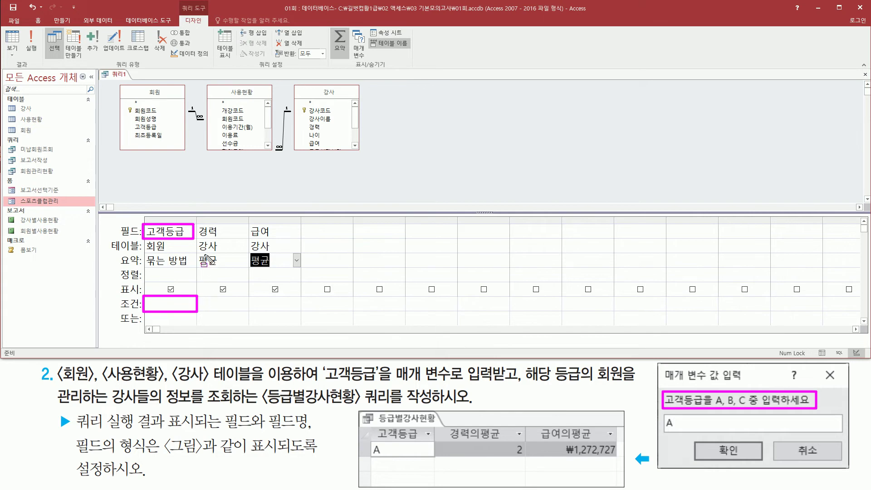
key("Escape")
left_click(195, 221)
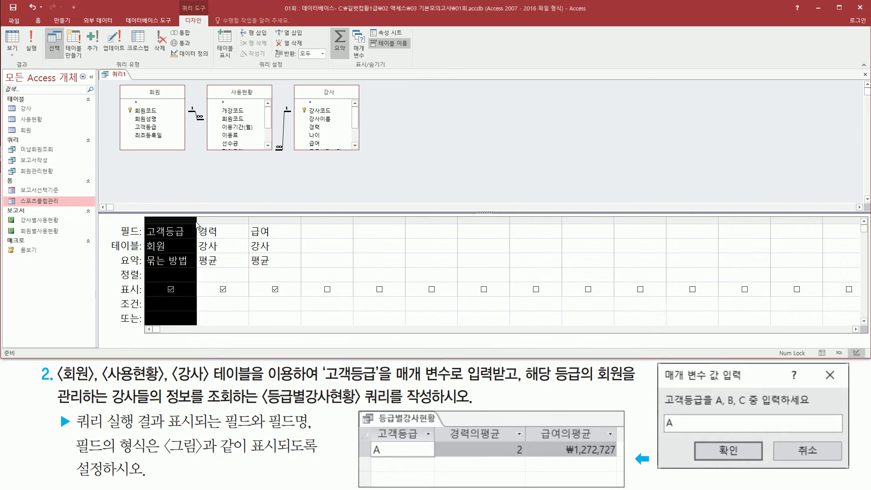
left_click_drag(196, 222, 313, 227)
- Enter [고객등급을 A, B, C 중 입력하세요] as the 조건 of the 고객등급 field, matching the task's prompt text
left_click(223, 299)
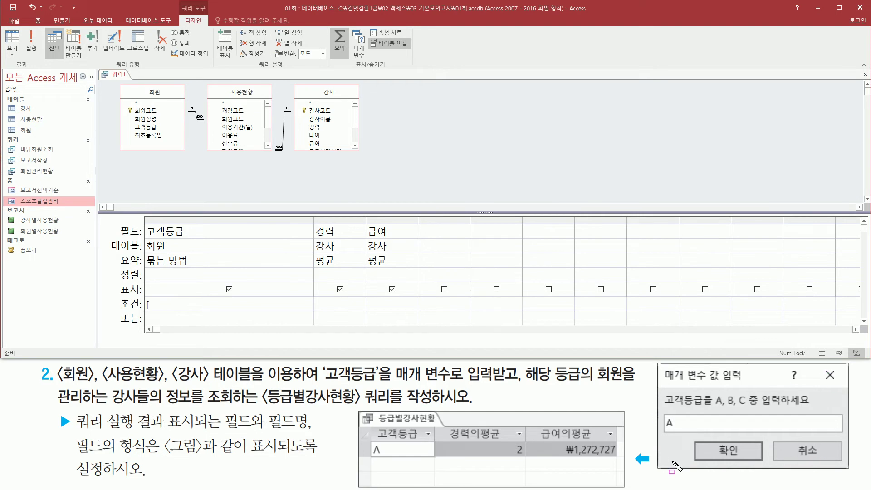
left_click_drag(665, 406, 813, 408)
key("Escape")
left_click(172, 303)
type("고객등")
type("급ㅇ")
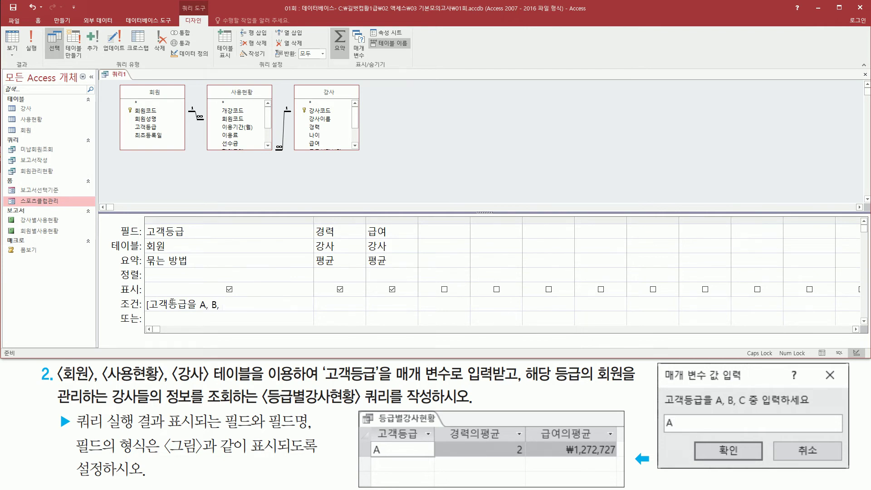
type("A, B, C ㅈ")
type(" 입력하세요")
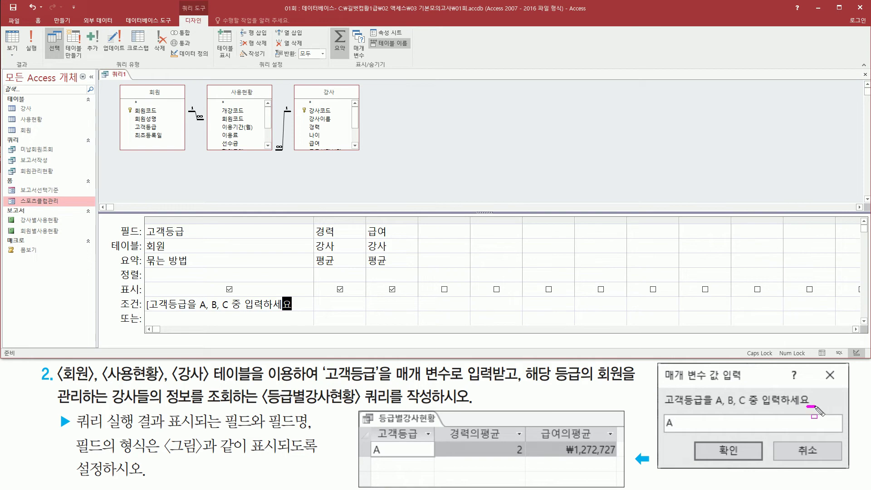
key("Escape")
left_click(301, 302)
mouse_move(654, 361)
left_mouse_down()
mouse_move(665, 439)
mouse_move(848, 473)
left_mouse_up()
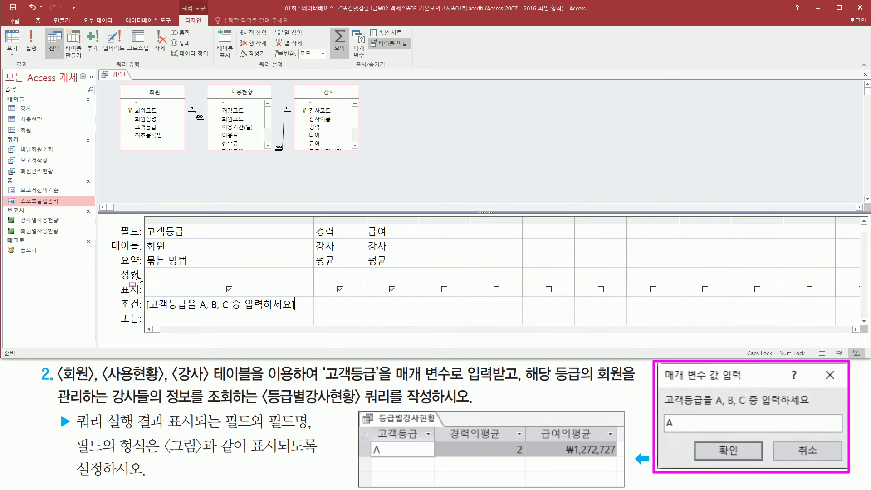
mouse_move(144, 222)
left_mouse_down()
mouse_move(164, 244)
mouse_move(189, 241)
left_mouse_up()
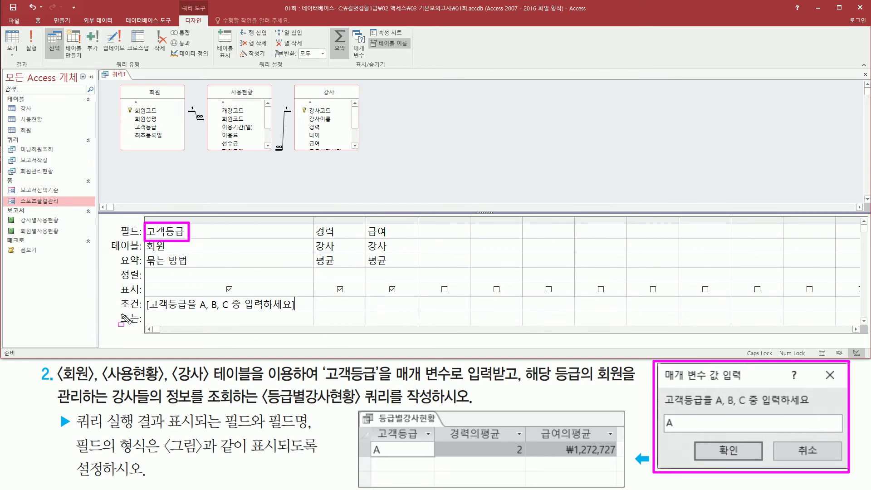
left_click_drag(118, 313, 314, 313)
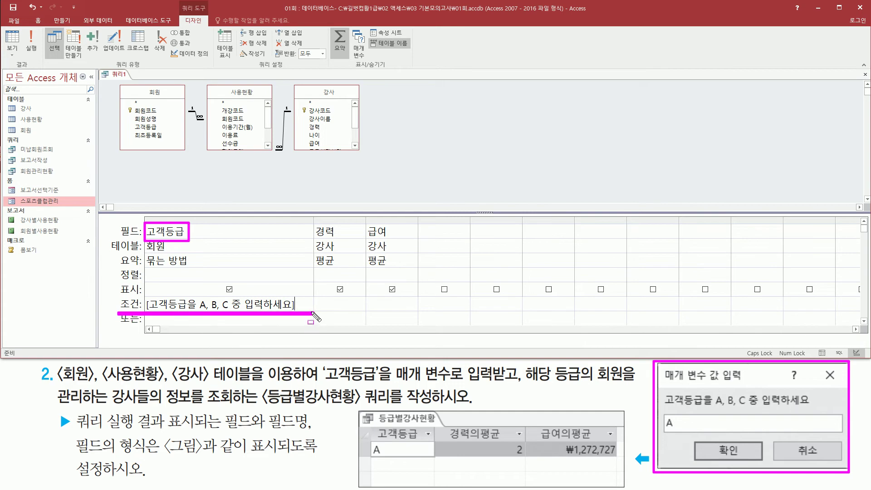
left_click_drag(663, 390, 822, 414)
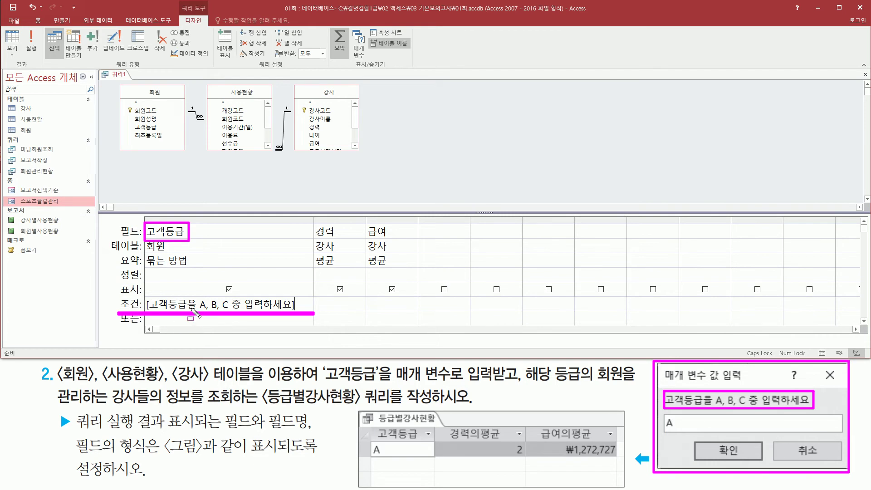
key("Escape")
left_click(192, 174)
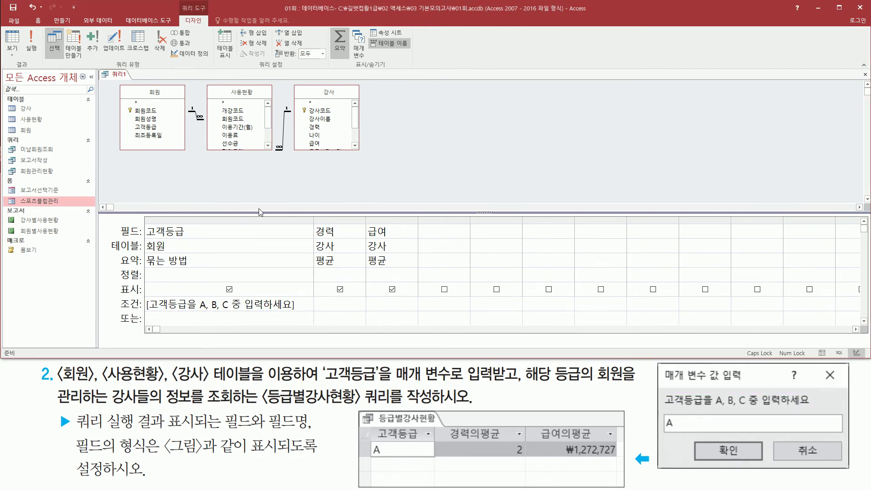
- Run the query, check the parameter prompt against the task, and supply A as the 고객등급 value
key("ctrl+2")
left_click_drag(24, 25, 41, 60)
key("Escape")
left_click(29, 47)
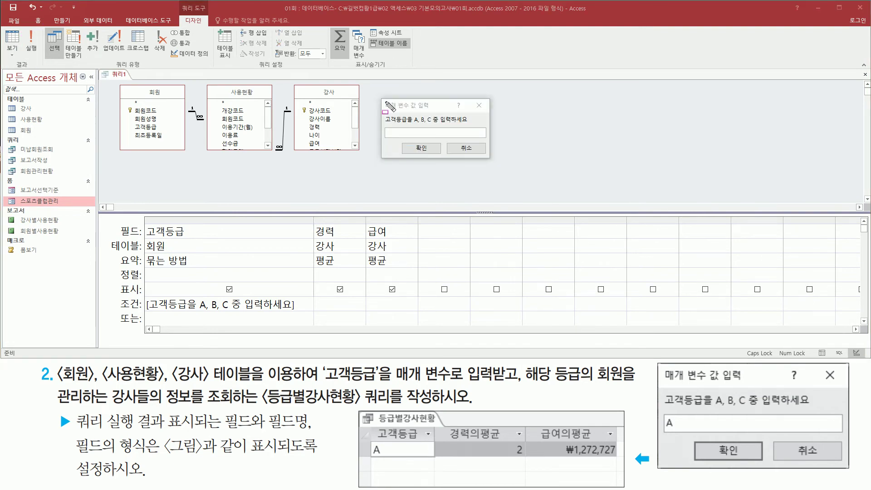
left_click_drag(381, 96, 492, 160)
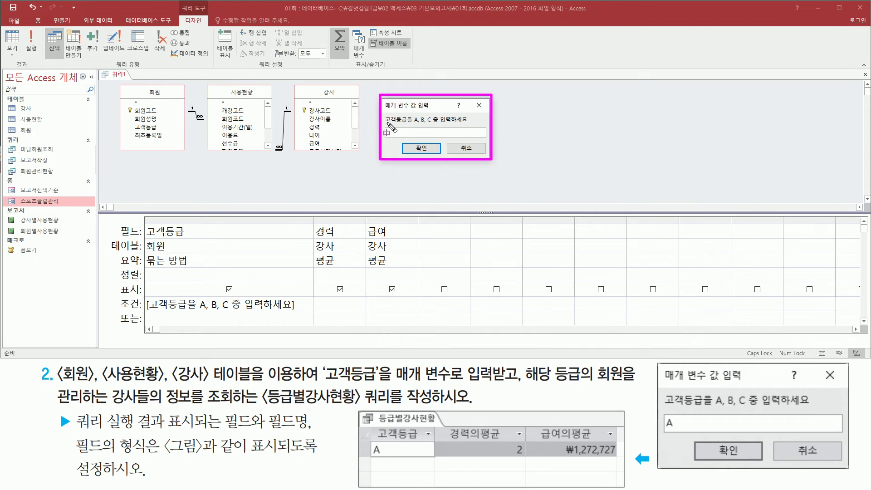
left_click_drag(388, 123, 471, 123)
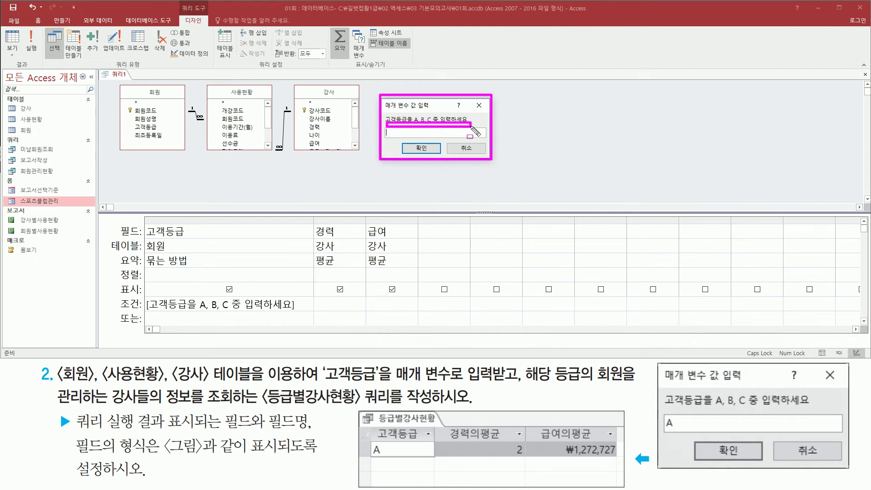
left_click_drag(665, 408, 817, 408)
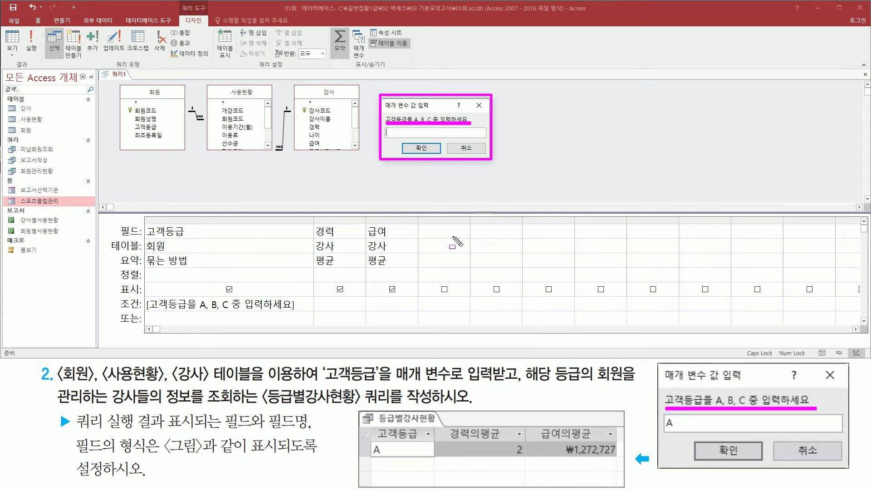
left_click_drag(665, 415, 677, 430)
key("Escape")
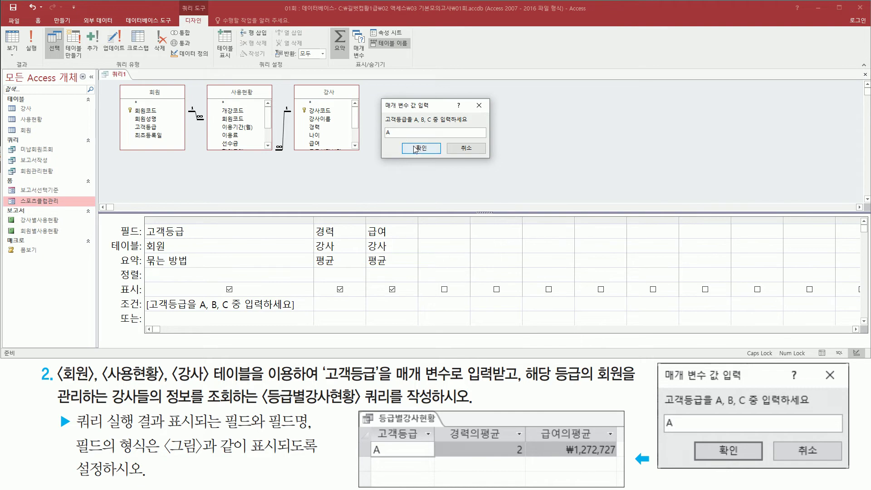
left_click_drag(403, 142, 441, 157)
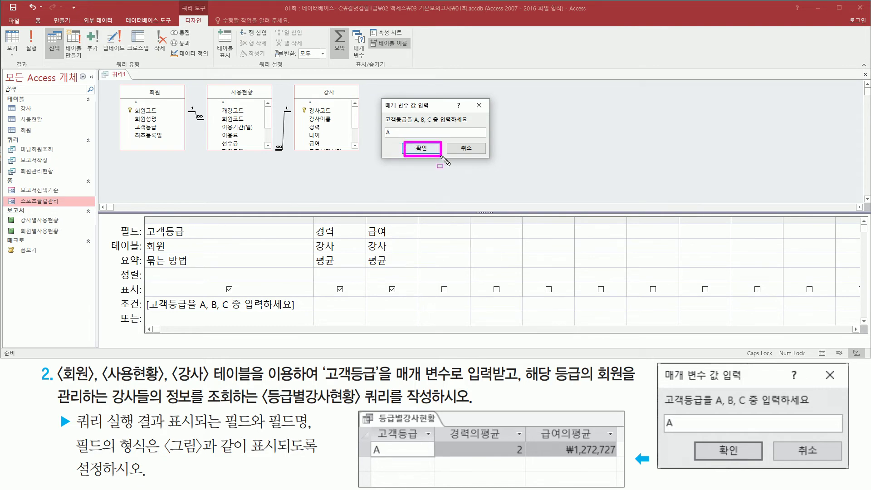
left_click(429, 149)
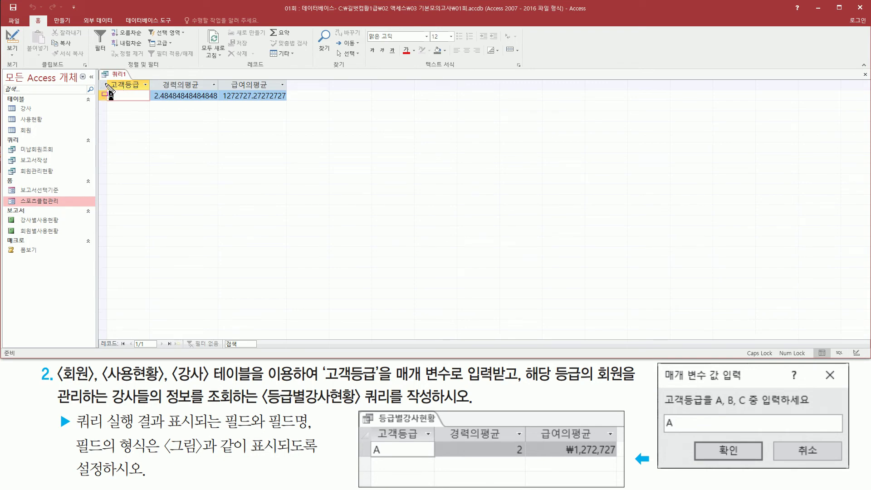
- Compare the field names and number formats of the 경력 and 급여 averages with the task's sample result
mouse_move(104, 78)
left_mouse_down()
mouse_move(234, 109)
mouse_move(293, 108)
left_mouse_up()
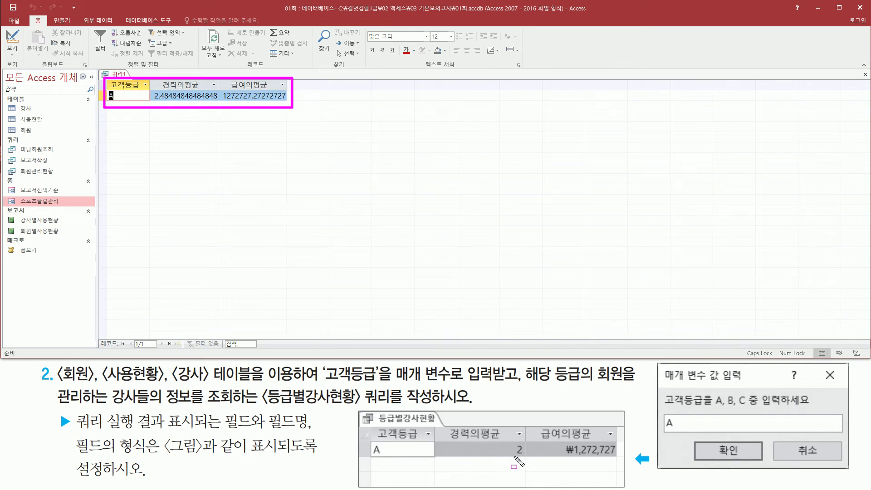
left_click_drag(514, 445, 526, 458)
left_click_drag(223, 100, 288, 101)
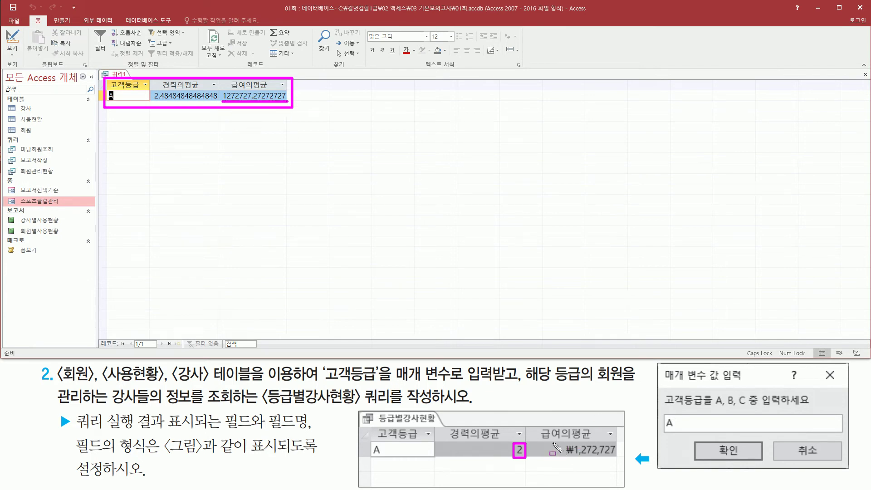
mouse_move(557, 441)
left_mouse_down()
mouse_move(586, 460)
mouse_move(621, 445)
mouse_move(557, 440)
left_mouse_up()
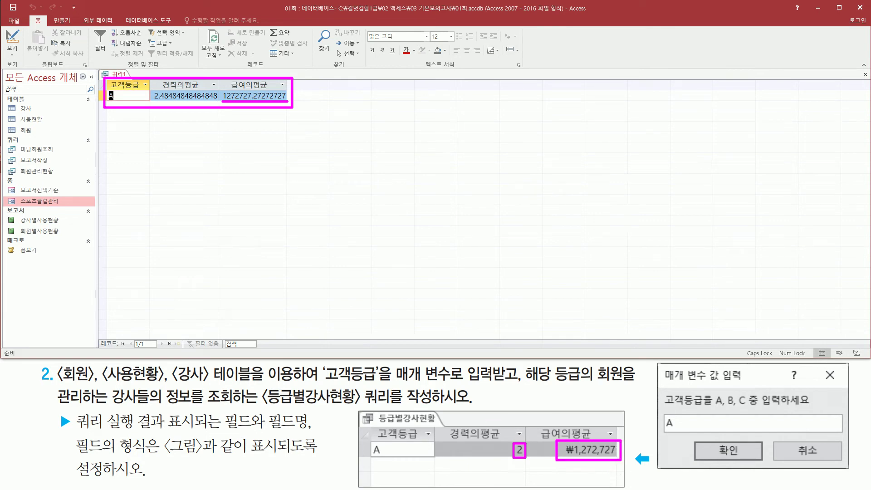
left_click_drag(221, 431, 317, 432)
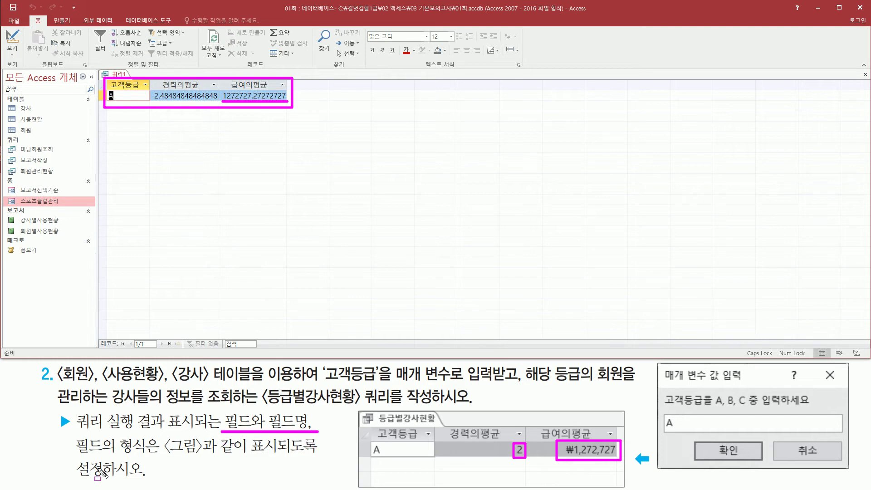
left_click_drag(77, 453, 144, 452)
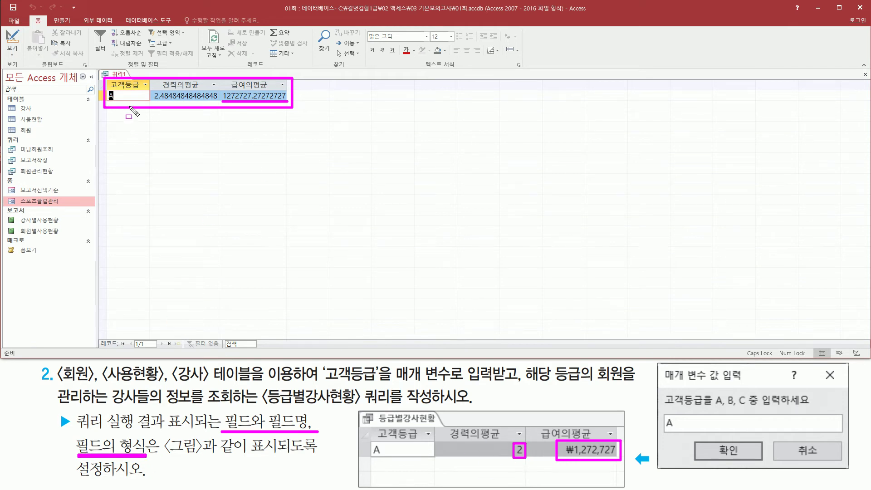
- Return the query to Design view and open the property sheet for the 경력 field
right_click(119, 75)
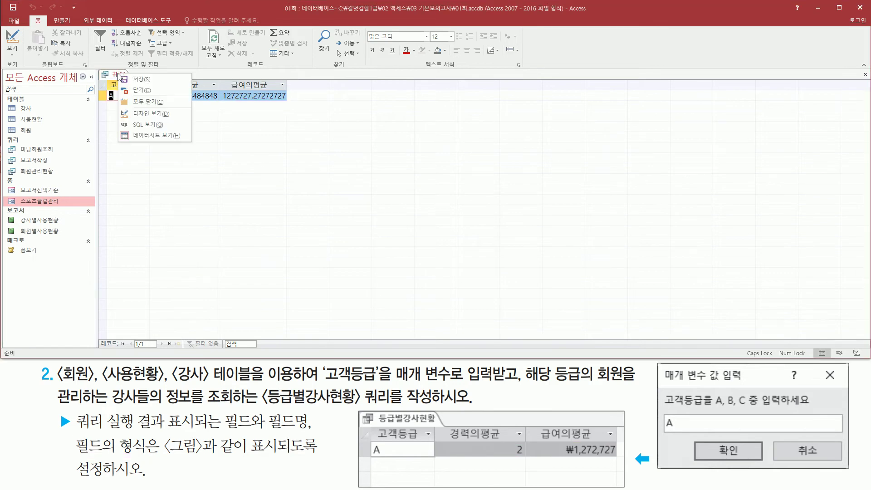
left_click(146, 113)
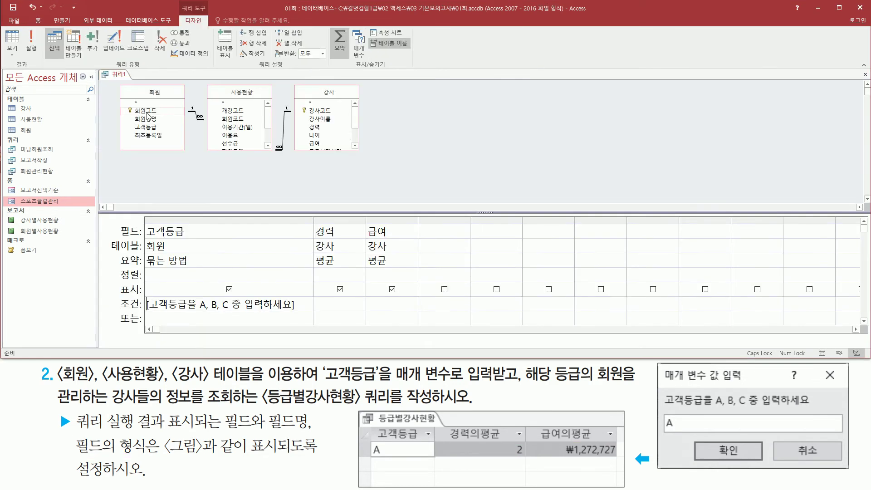
left_click(339, 221)
left_click(339, 229)
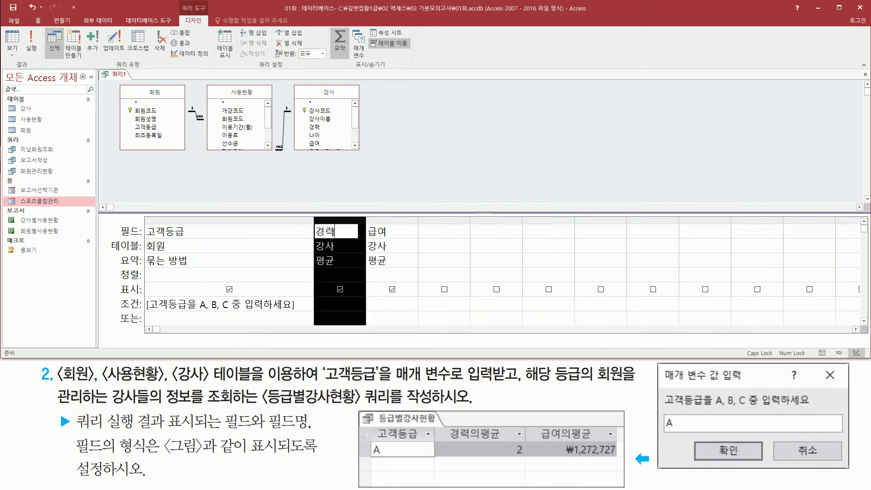
right_click(341, 230)
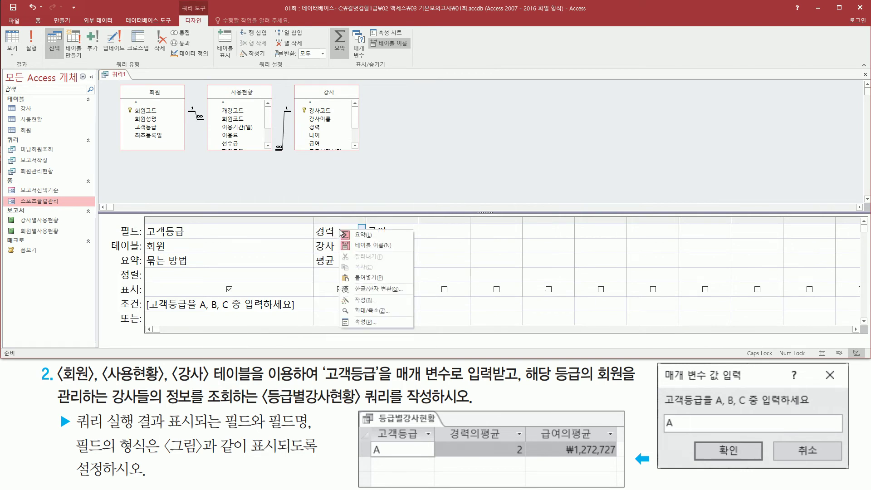
left_click(371, 323)
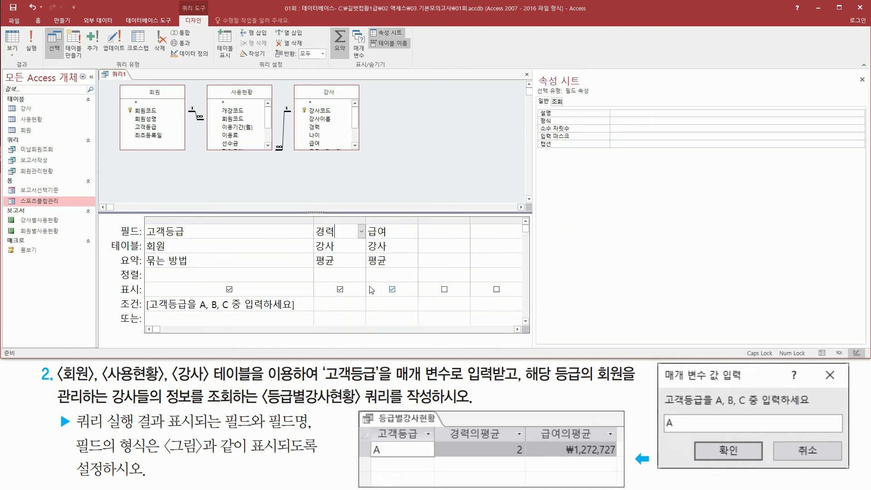
left_click_drag(534, 68, 602, 87)
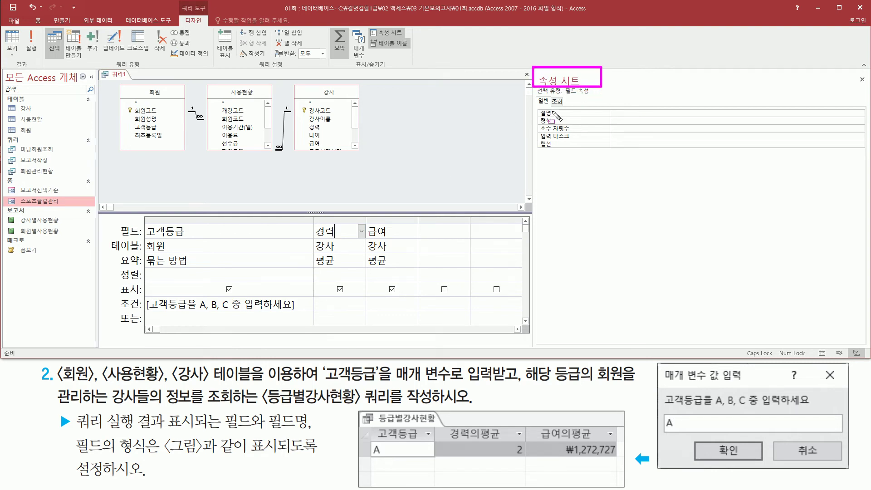
left_click_drag(538, 113, 558, 126)
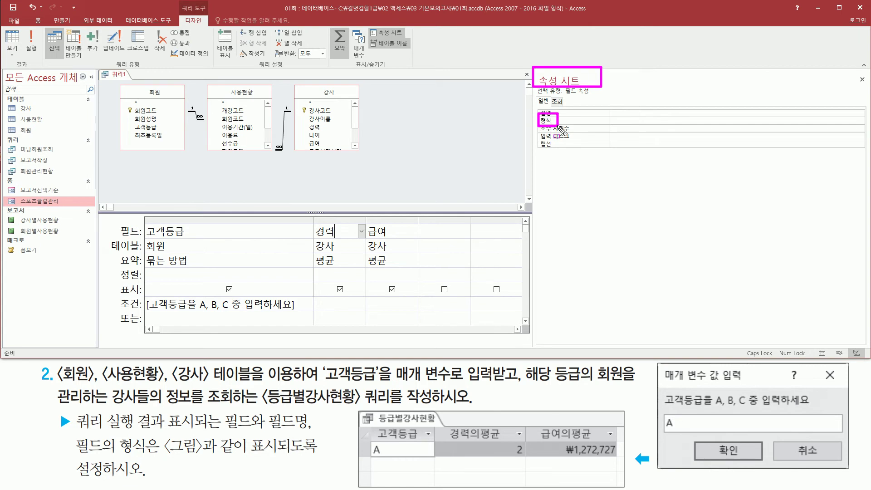
key("Escape")
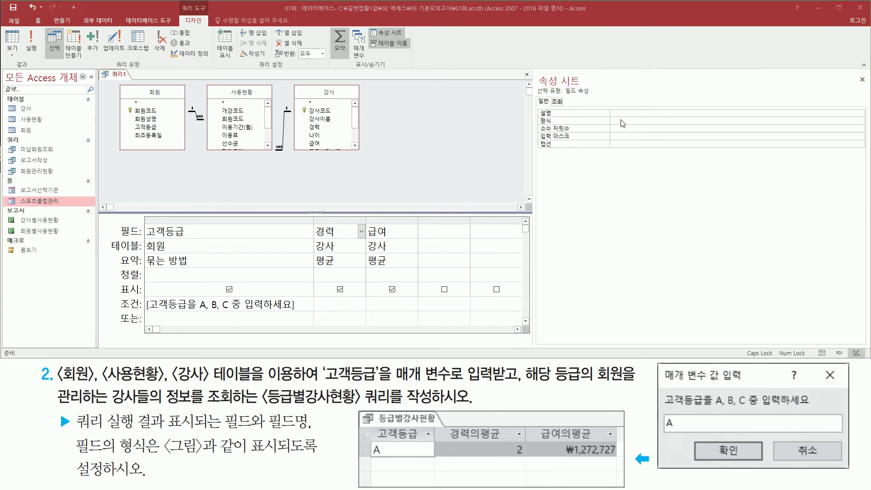
- Set the 경력 field's 형식 to 표준 and its 소수 자릿수 to 0
left_click(818, 121)
left_click(861, 121)
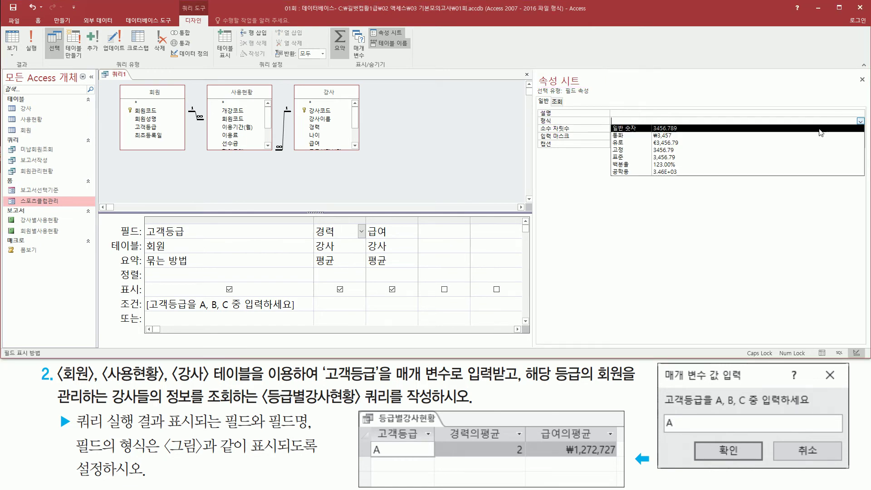
left_click(767, 159)
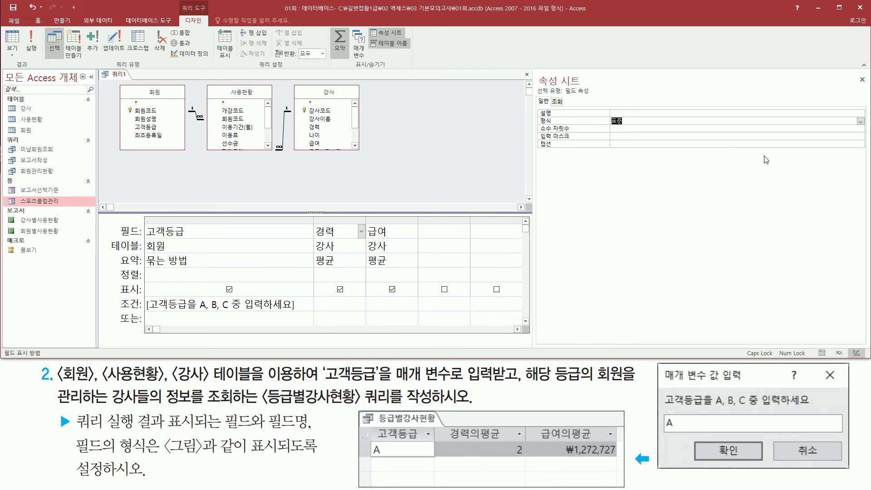
left_click(631, 129)
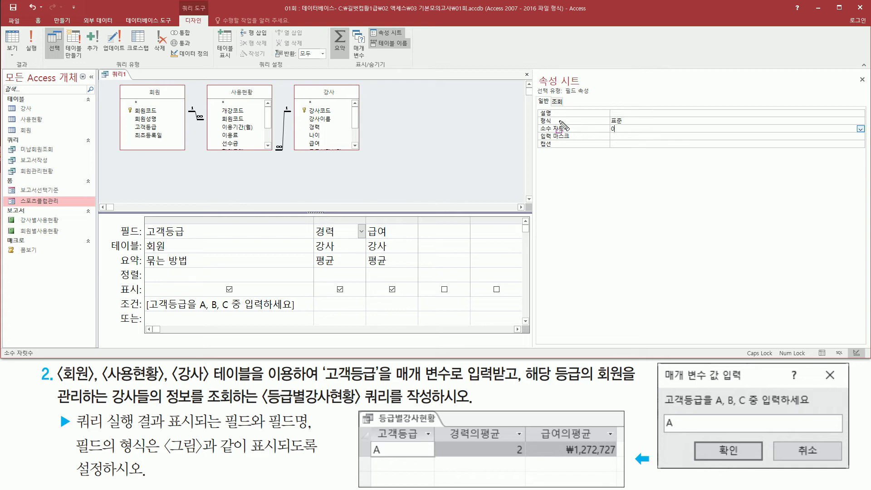
left_click_drag(534, 112, 640, 135)
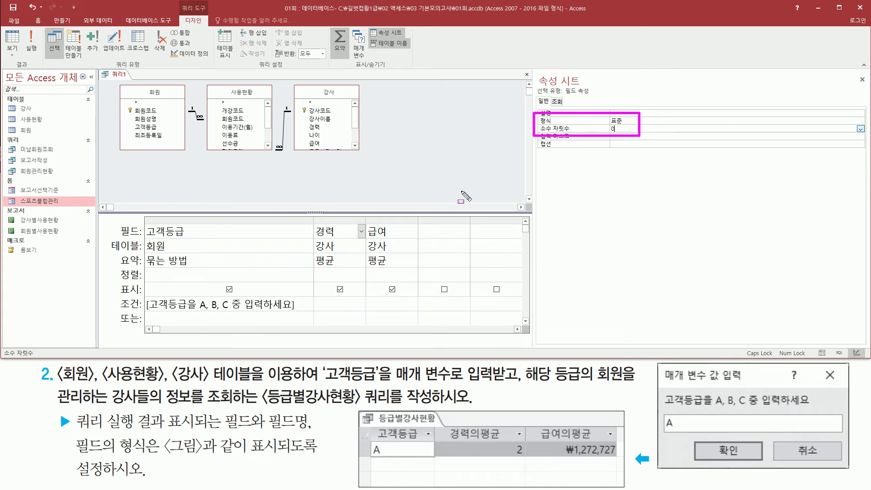
- Set the 급여 field's 형식 to 통화 and 소수 자릿수 to 0, and close the property sheet
left_click(396, 228)
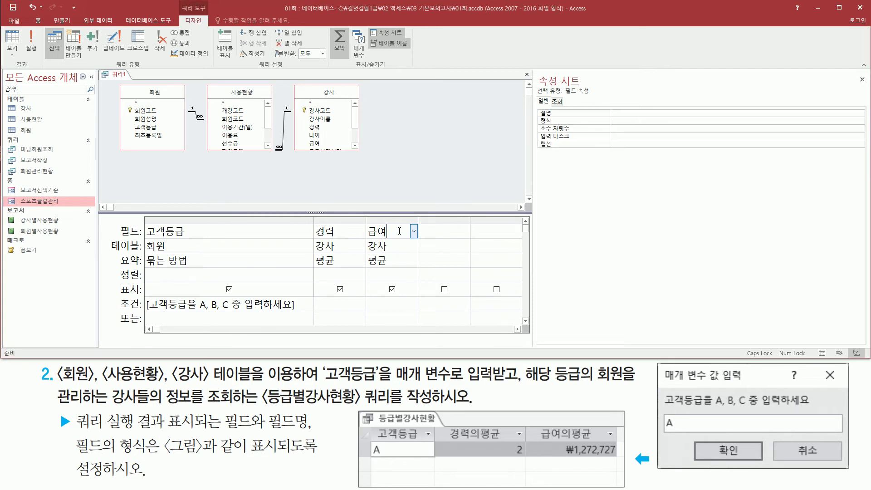
left_click_drag(364, 211, 418, 277)
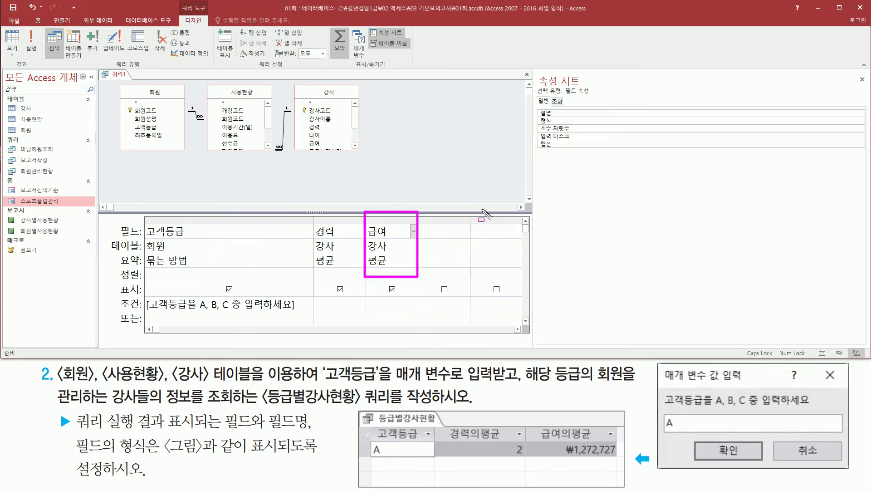
left_click_drag(540, 116, 577, 133)
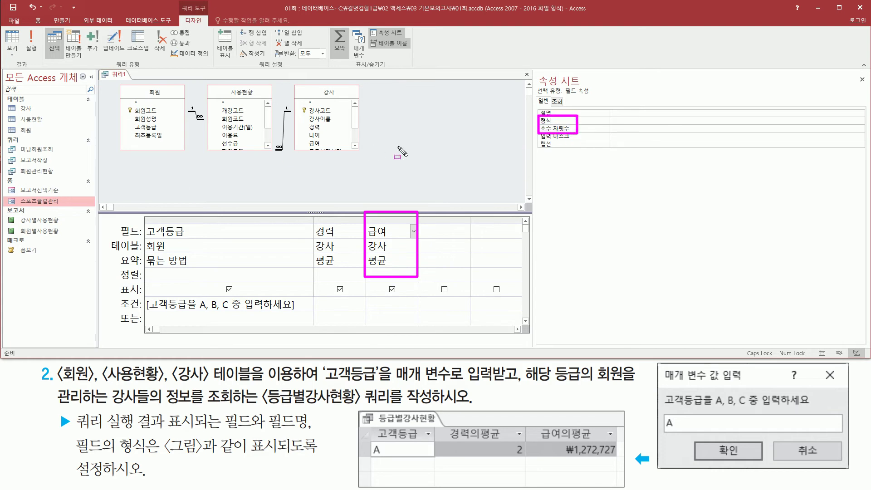
left_click_drag(561, 455, 614, 456)
key("Escape")
left_click(855, 120)
left_click(860, 121)
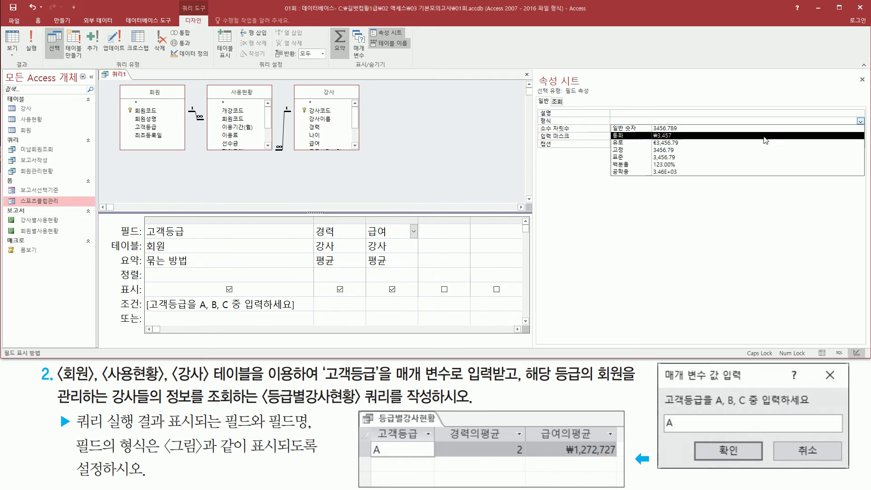
left_click(632, 135)
left_click(633, 129)
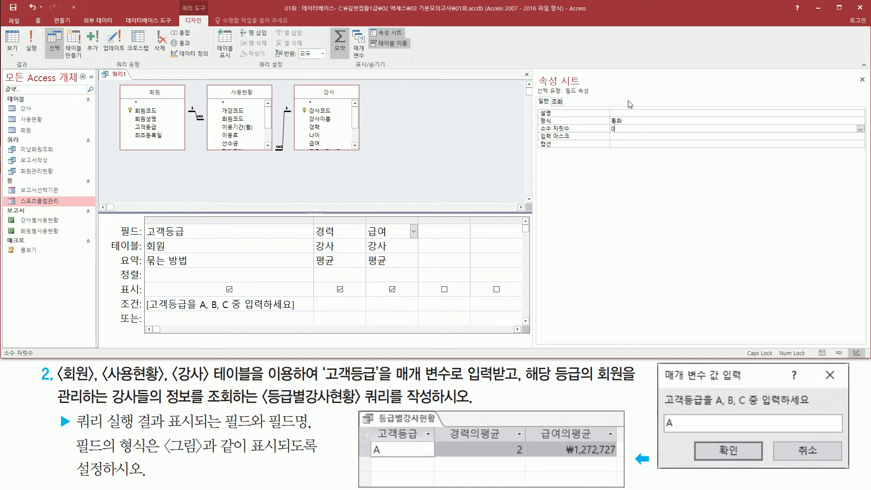
left_click_drag(856, 72, 868, 85)
left_click(863, 81)
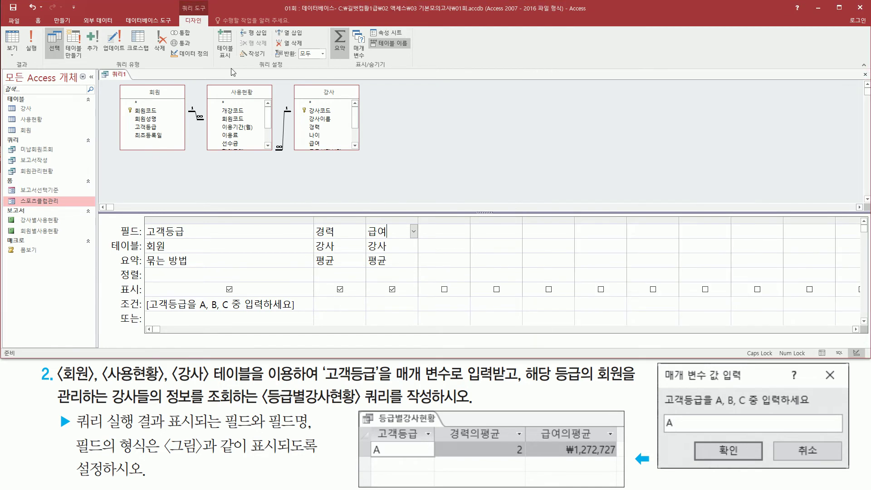
- Run the query with A as the 고객등급 parameter value
left_click(34, 49)
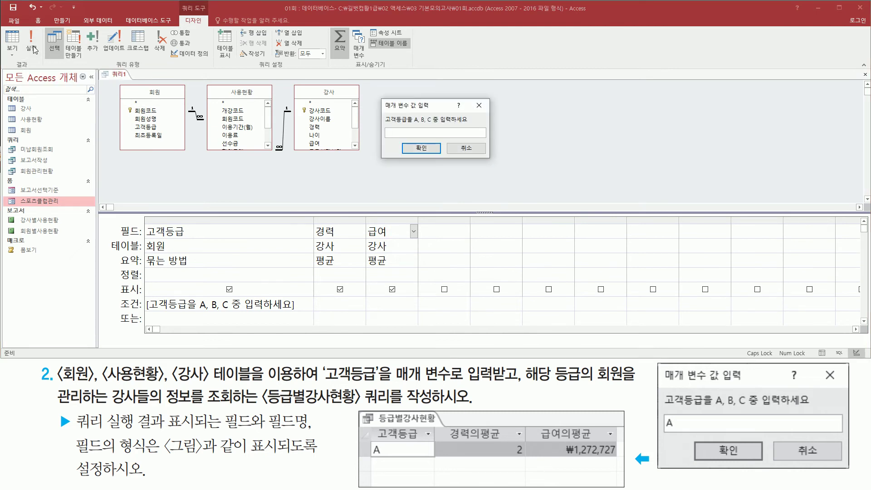
left_click_drag(381, 97, 494, 162)
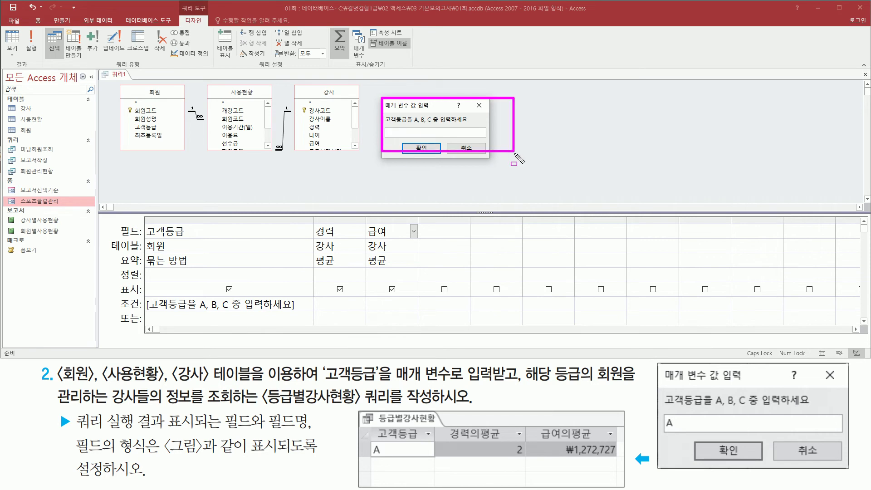
key("Escape")
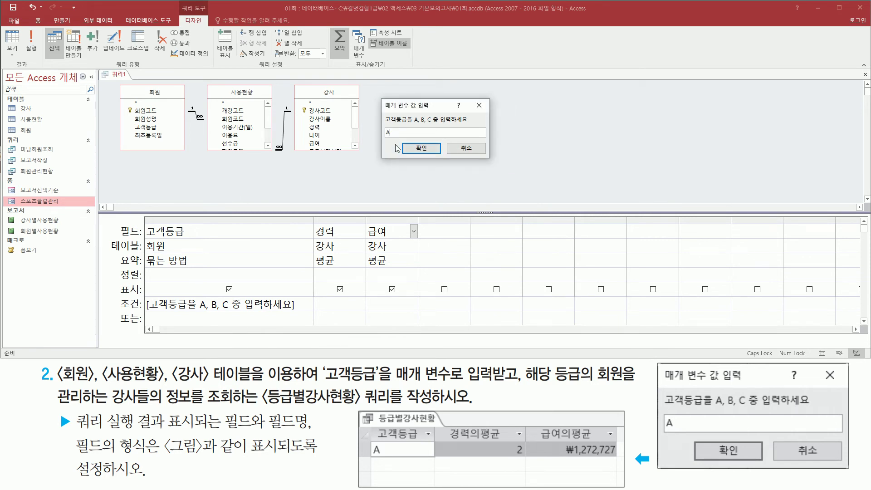
left_click(422, 149)
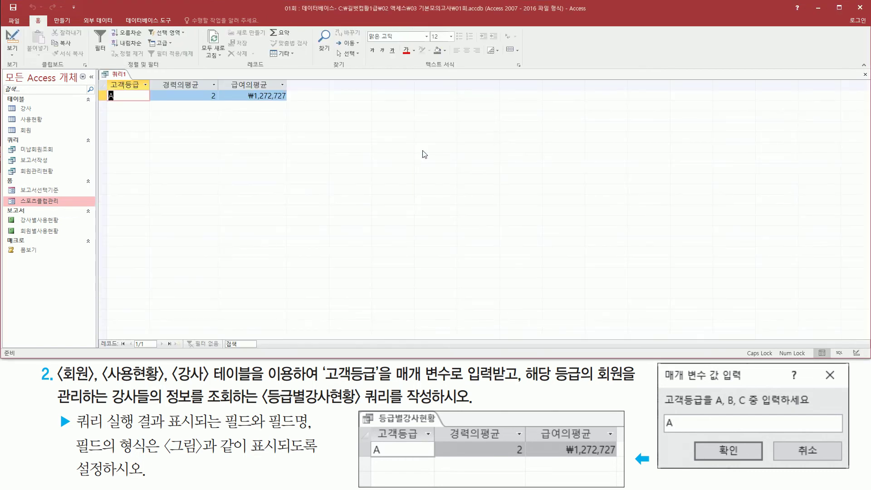
- Compare the result's field names, 고객등급 value and formatted 경력 and 급여 averages with the task's sample
left_click_drag(99, 76, 293, 106)
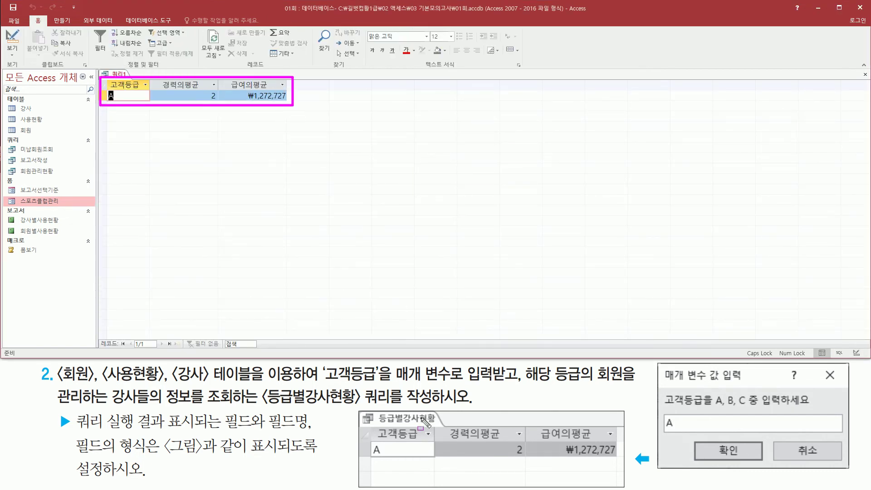
mouse_move(377, 427)
left_mouse_down()
mouse_move(426, 445)
mouse_move(618, 439)
left_mouse_up()
mouse_move(109, 78)
left_mouse_down()
mouse_move(297, 92)
mouse_move(274, 89)
left_mouse_up()
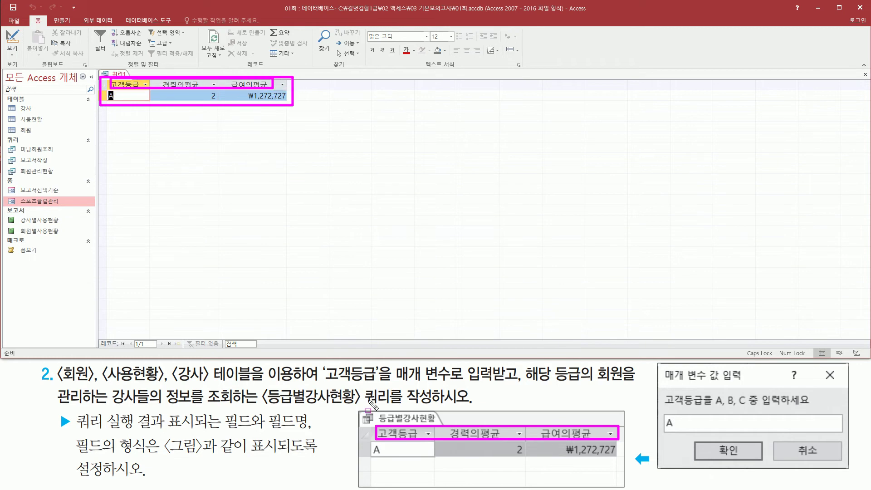
left_click_drag(370, 458, 529, 463)
left_click_drag(105, 102, 218, 102)
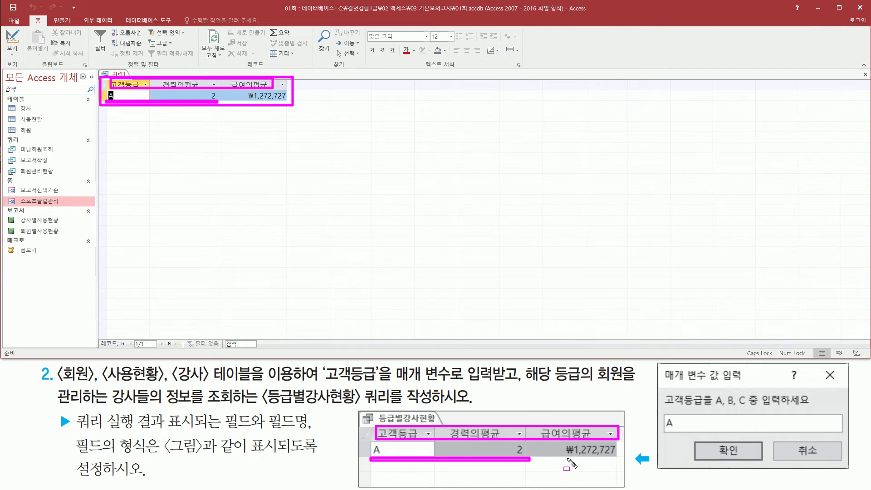
left_click_drag(566, 459, 623, 459)
left_click_drag(240, 102, 294, 102)
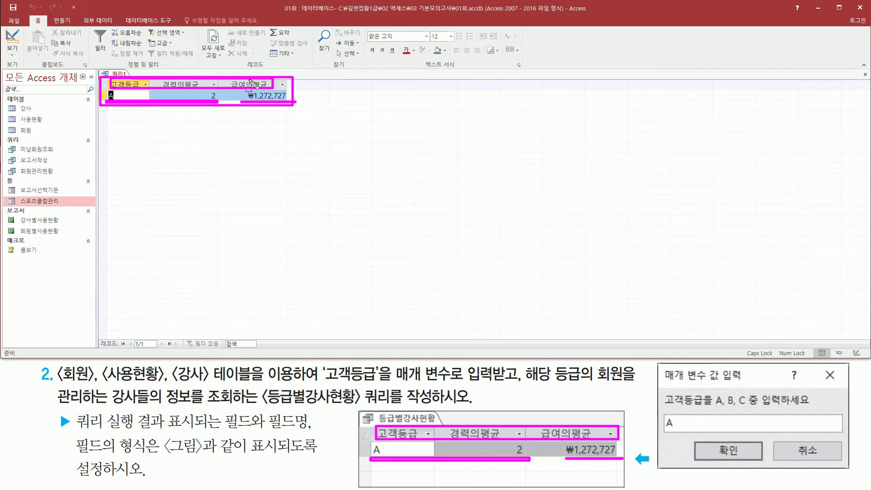
key("Escape")
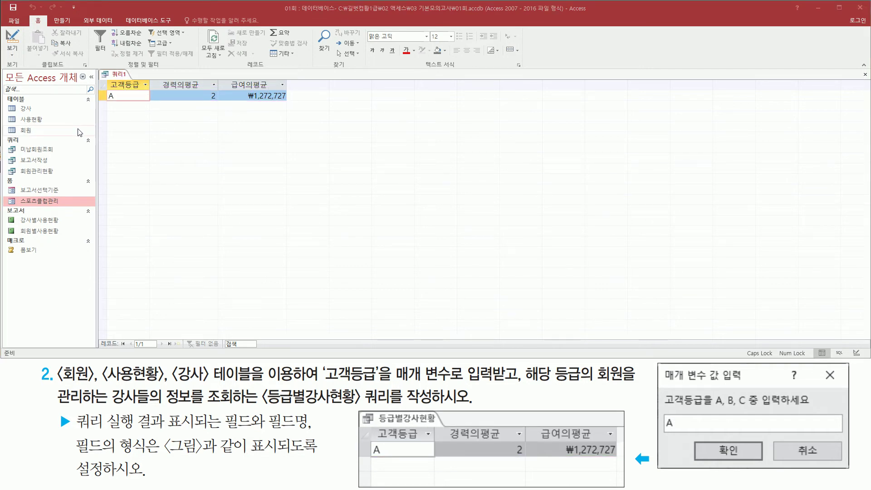
- Close the query and save it under the name 등급별강사현황
right_click(117, 75)
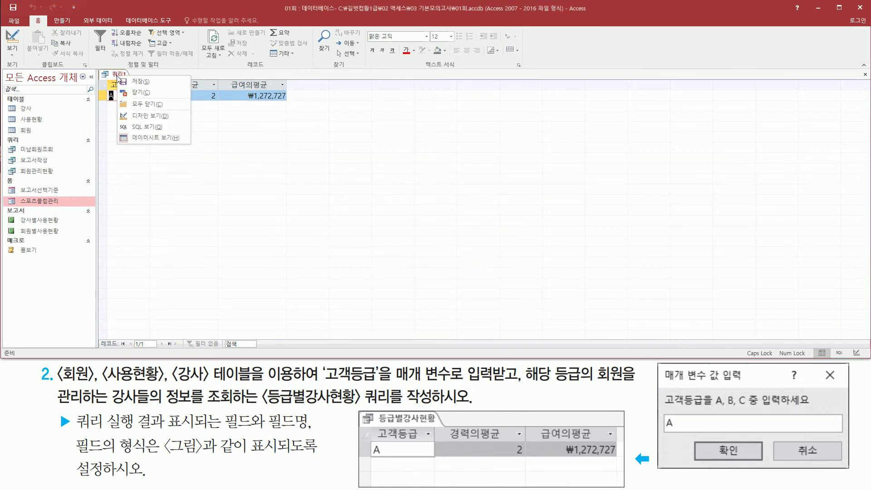
left_click(141, 93)
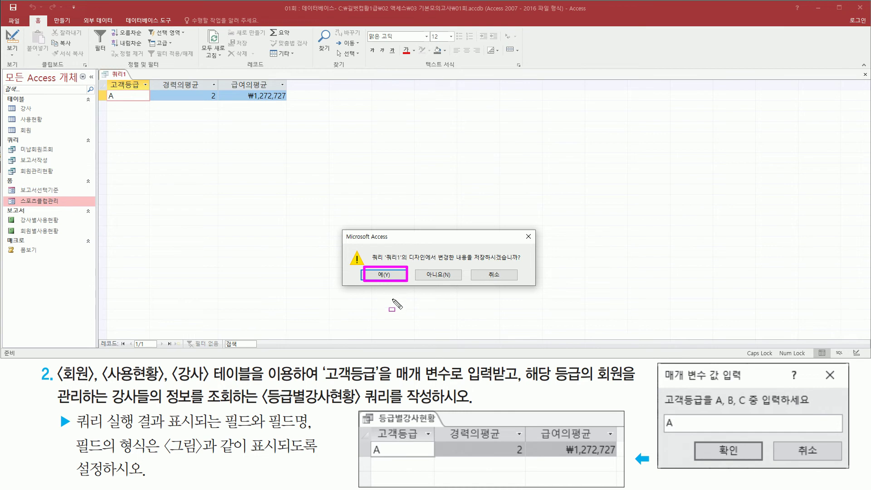
left_click(391, 275)
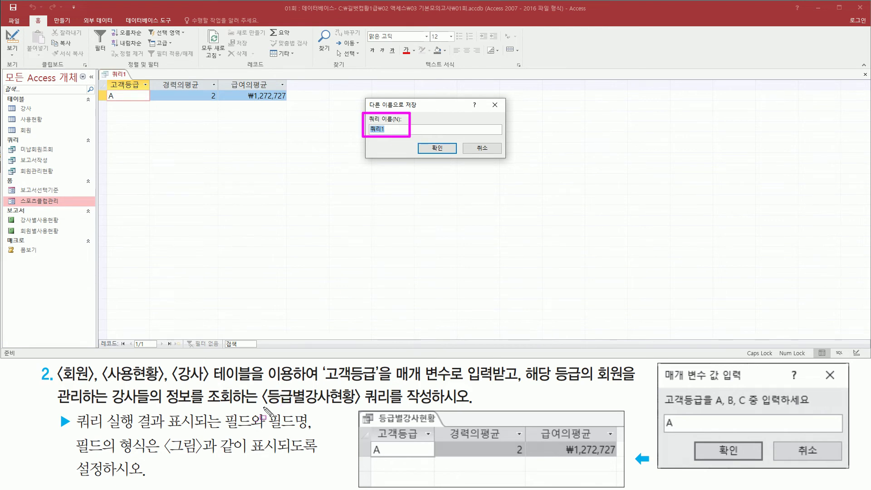
mouse_move(263, 408)
left_mouse_down()
mouse_move(391, 408)
mouse_move(394, 385)
left_mouse_up()
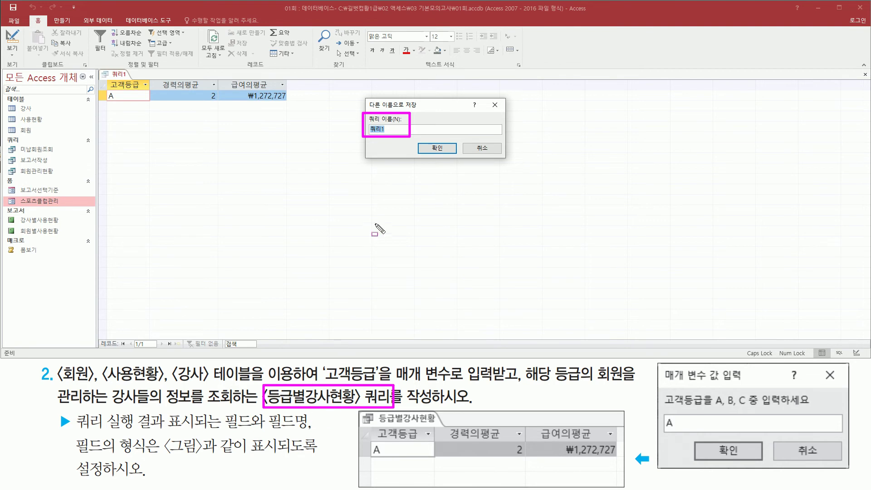
key("Escape")
type("등")
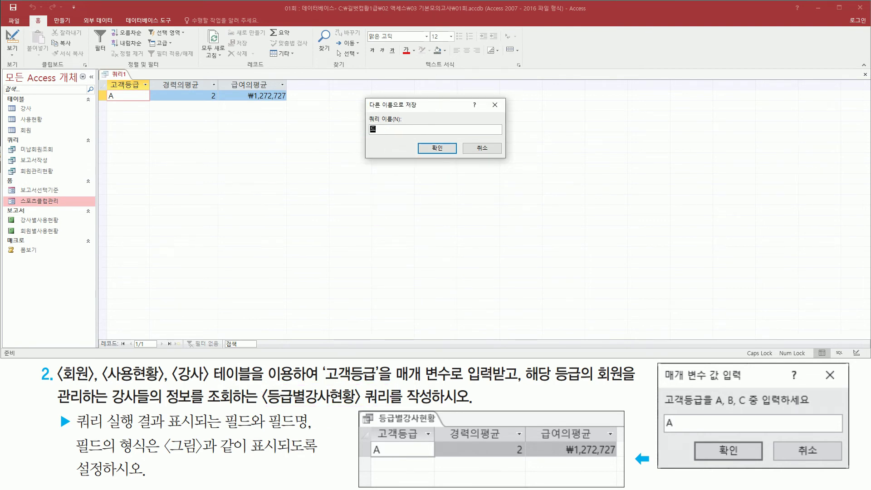
type("급ㅂ")
type("별강사현화")
left_click_drag(417, 140, 456, 157)
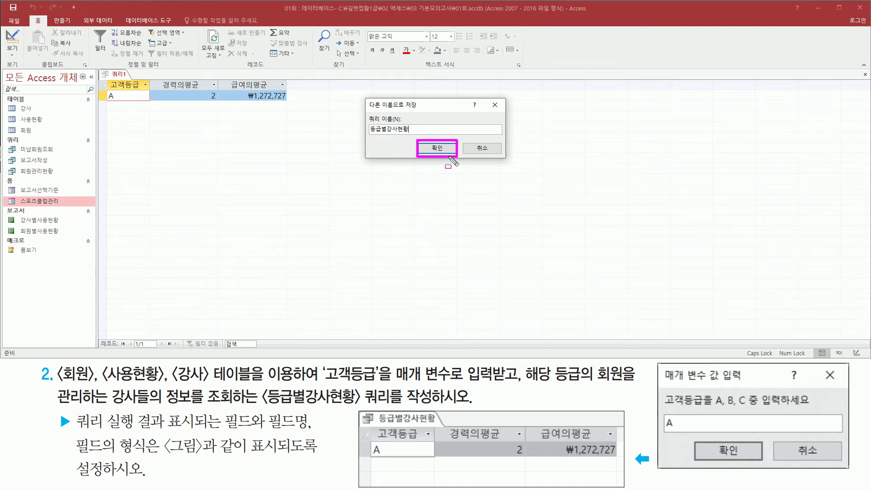
left_click(443, 147)
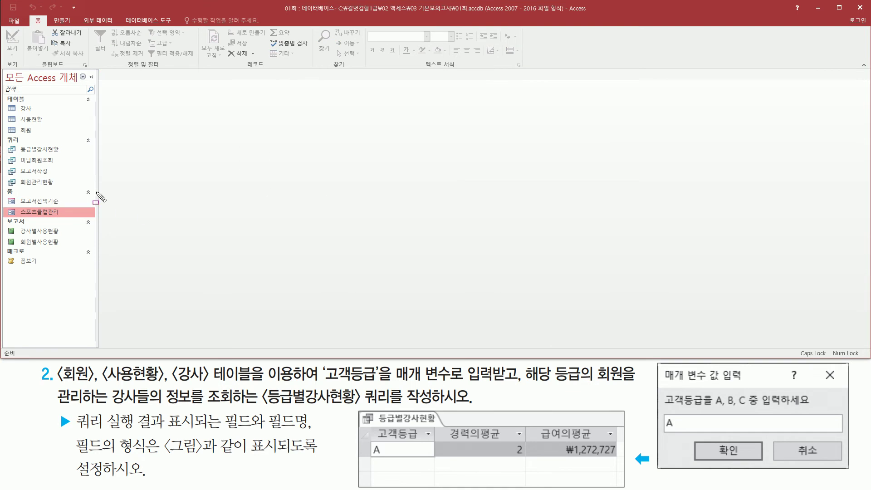
left_click_drag(6, 142, 73, 156)
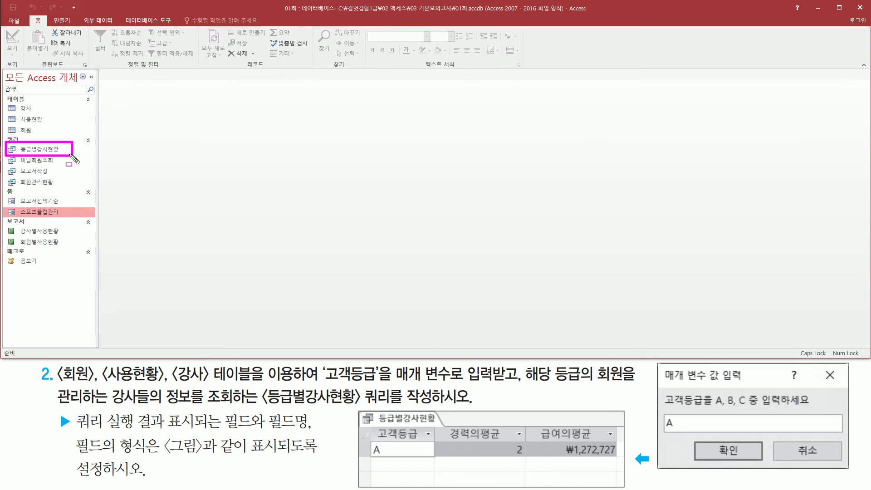
- Read task 3's requirements for the 회원없는강사(우수) query, noting how the 사용현황 and 강사 tables are used
key("Escape")
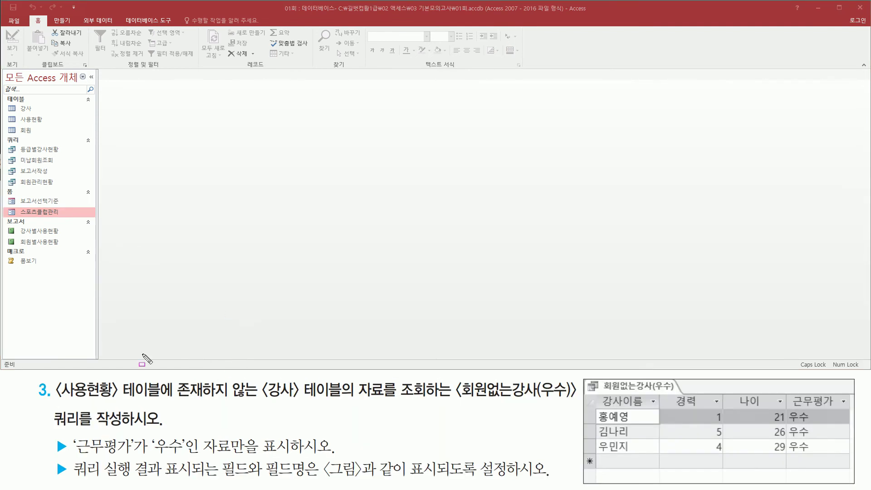
left_click_drag(57, 399, 577, 399)
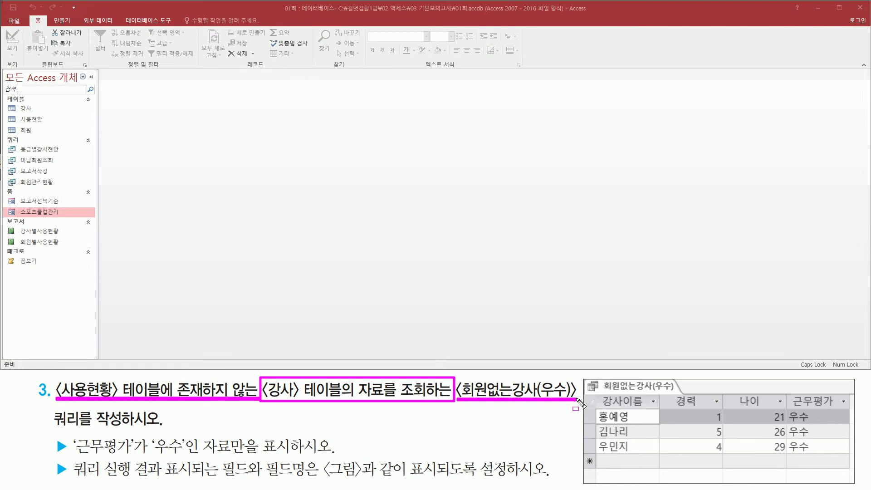
left_click_drag(47, 427, 158, 427)
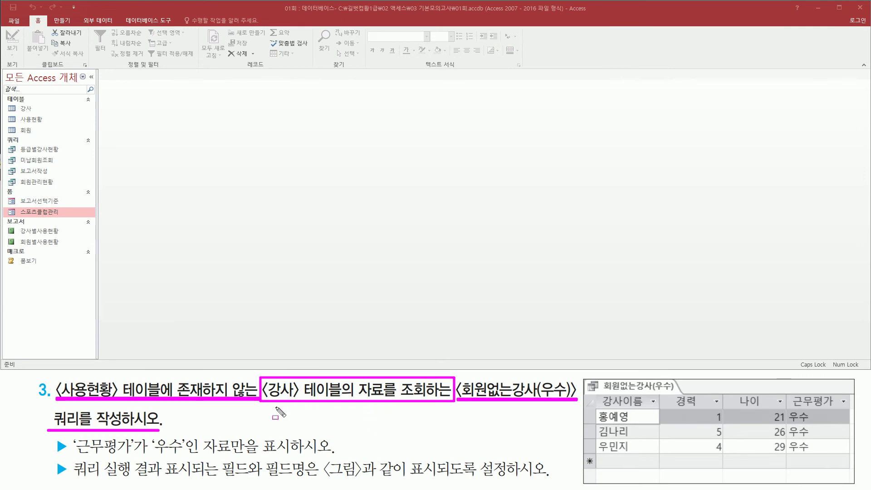
left_click_drag(261, 414, 452, 414)
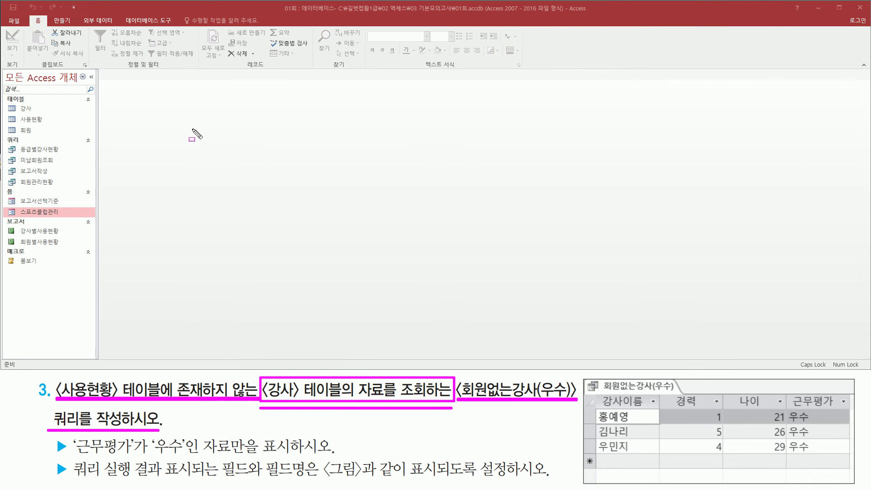
key("Escape")
- Start a new query with the 불일치 검색 쿼리 마법사
left_click(62, 21)
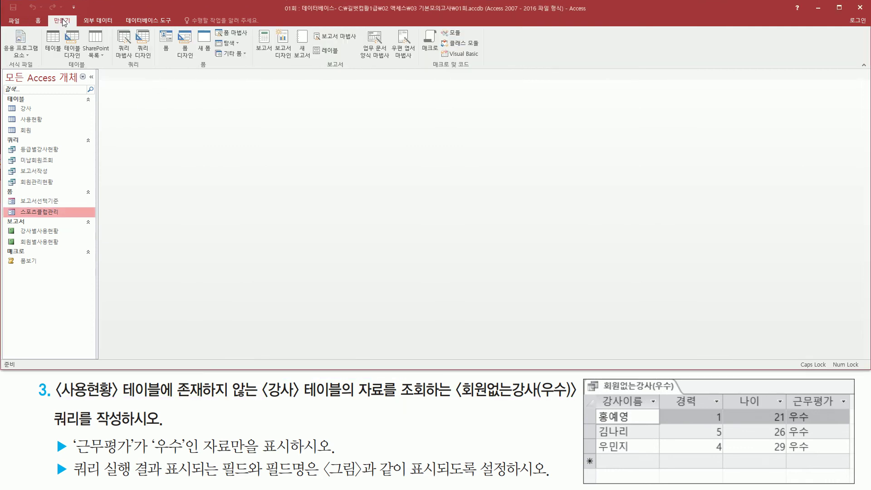
key("ctrl+2")
left_click_drag(122, 70, 150, 70)
left_click_drag(112, 28, 135, 67)
key("Escape")
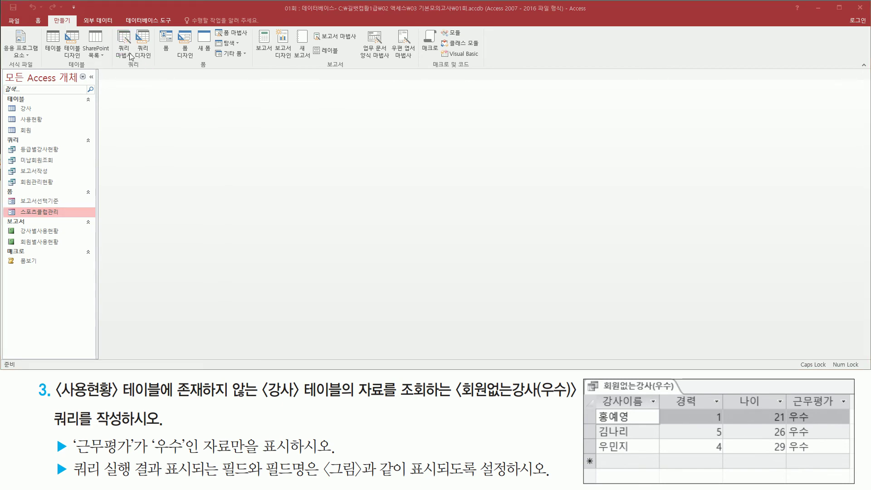
left_click(125, 42)
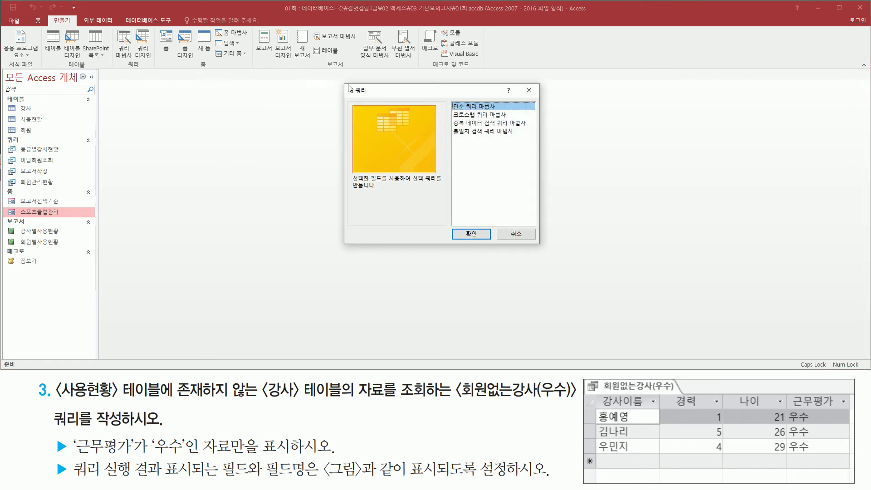
mouse_move(344, 84)
left_mouse_down()
mouse_move(503, 235)
mouse_move(544, 247)
left_mouse_up()
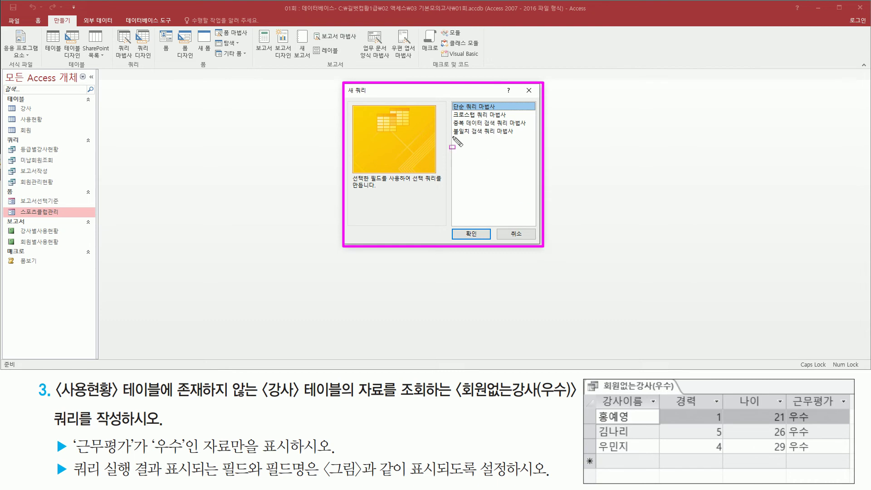
mouse_move(452, 127)
left_mouse_down()
mouse_move(522, 139)
mouse_move(515, 136)
left_mouse_up()
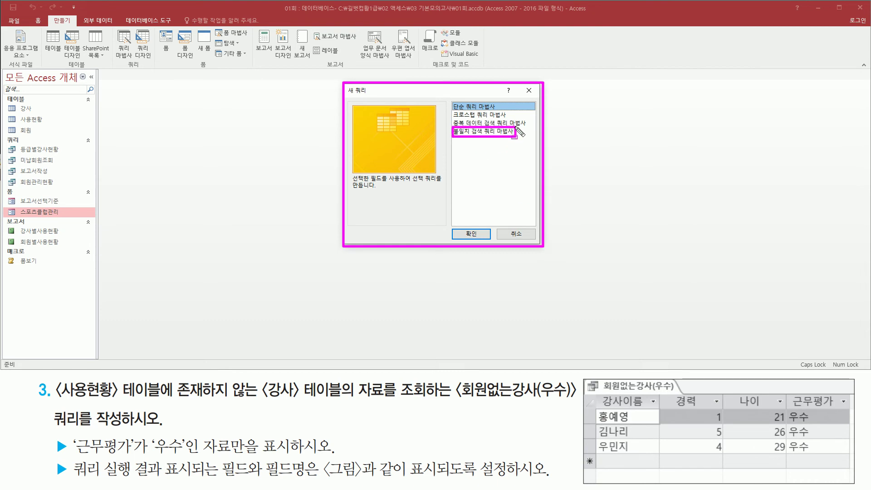
key("Escape")
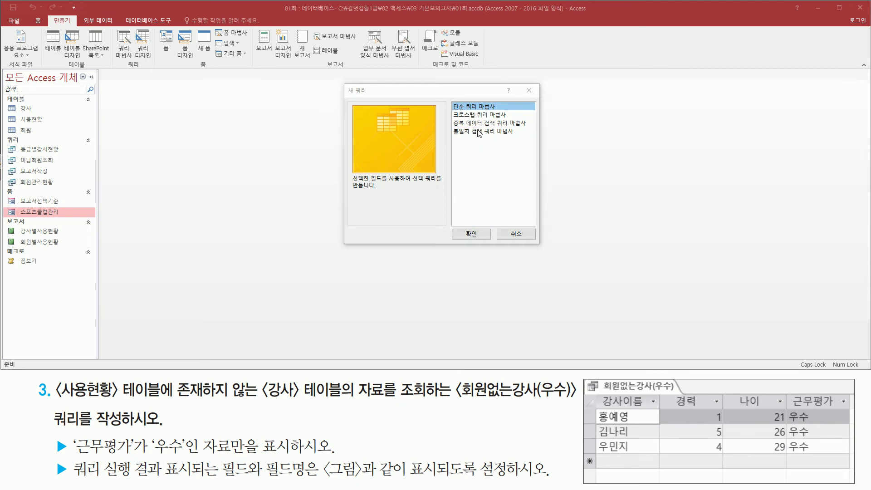
left_click(479, 132)
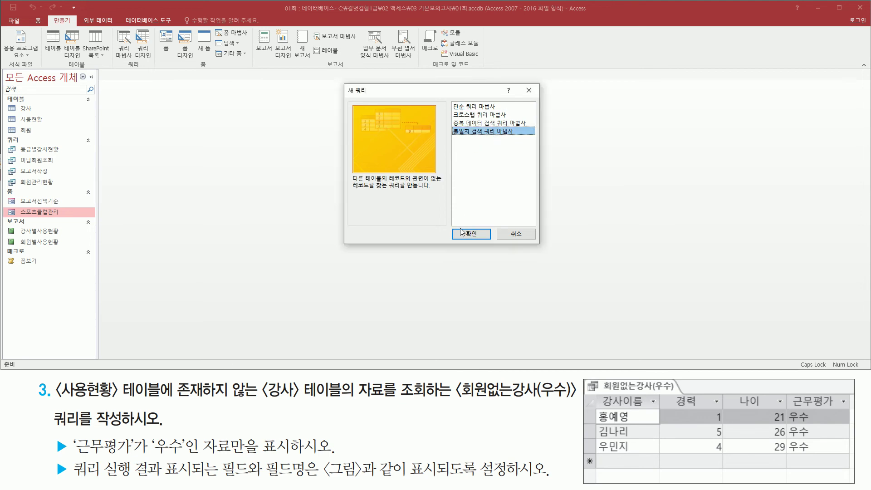
left_click(470, 234)
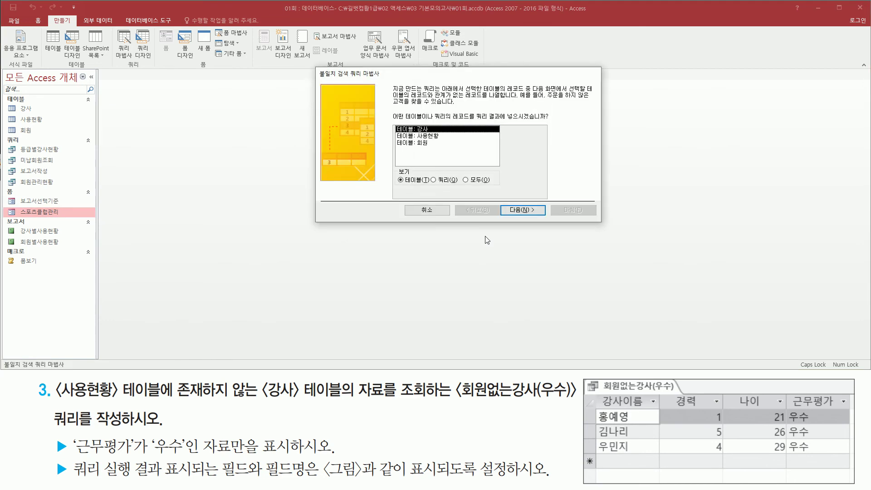
- Use the 강사 table as the source of the records in the query result
mouse_move(392, 122)
left_mouse_down()
mouse_move(476, 121)
mouse_move(477, 109)
mouse_move(547, 121)
left_mouse_up()
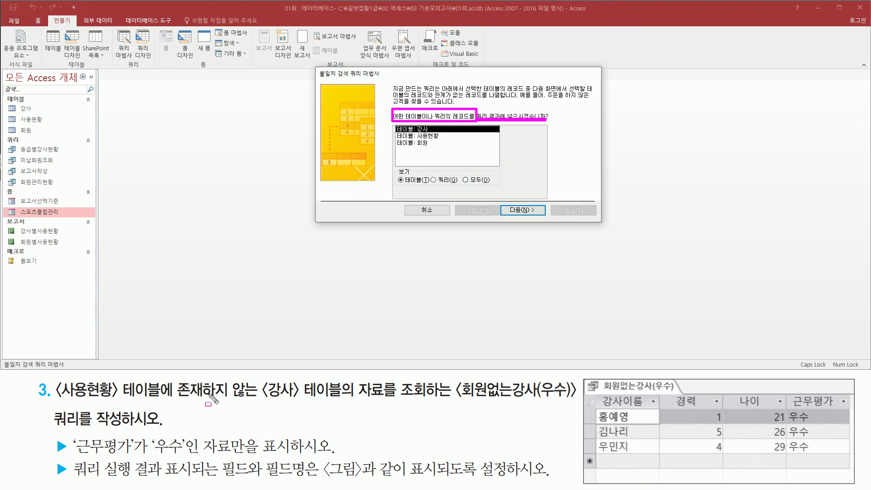
mouse_move(258, 376)
left_mouse_down()
mouse_move(271, 399)
mouse_move(295, 405)
mouse_move(428, 400)
left_mouse_up()
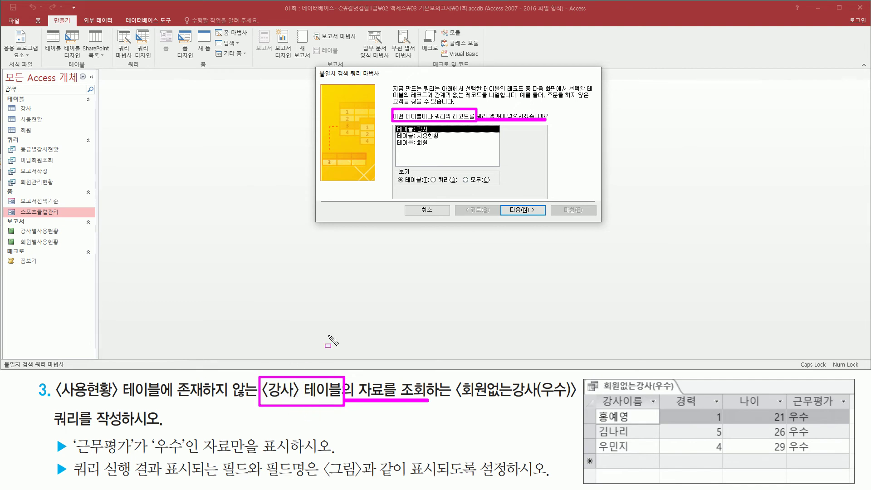
left_click_drag(394, 127, 445, 135)
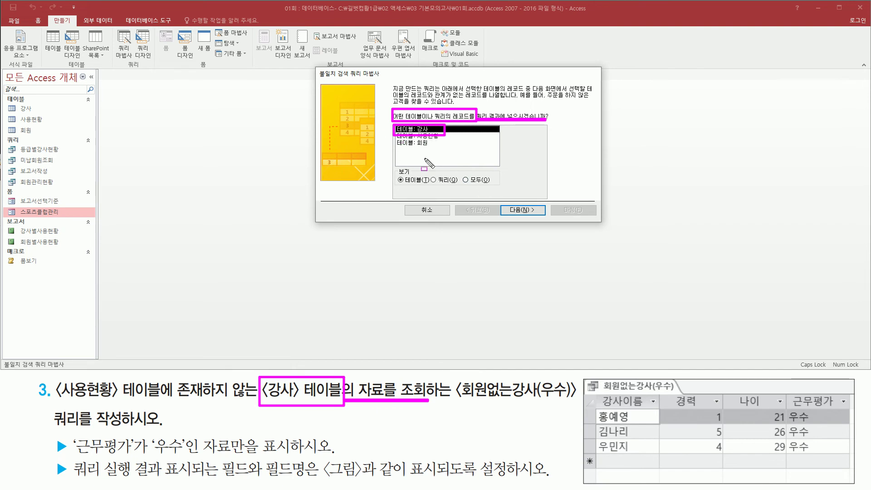
left_click_drag(502, 200, 546, 218)
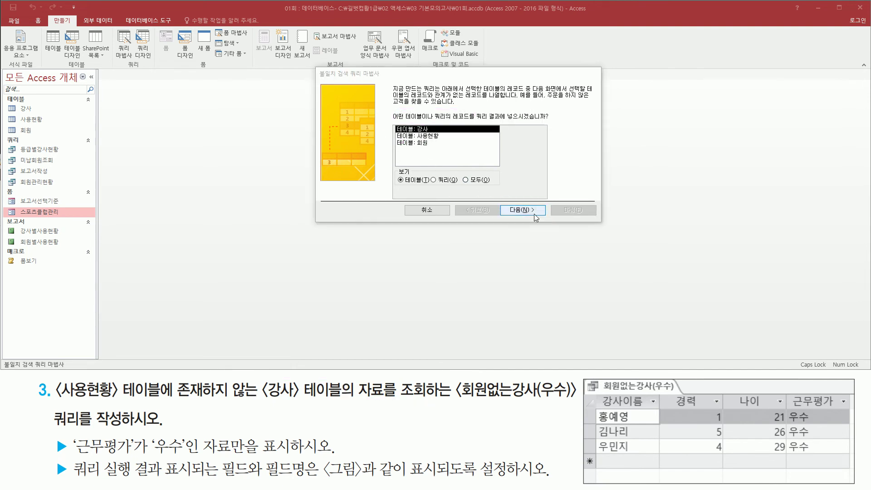
left_click(512, 211)
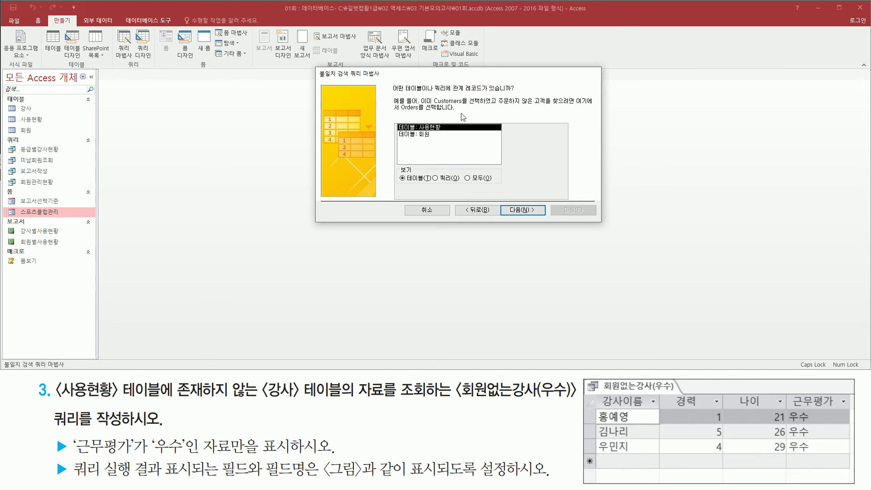
- Use 사용현황 as the related table to compare against the 강사 table
left_click_drag(391, 95, 516, 96)
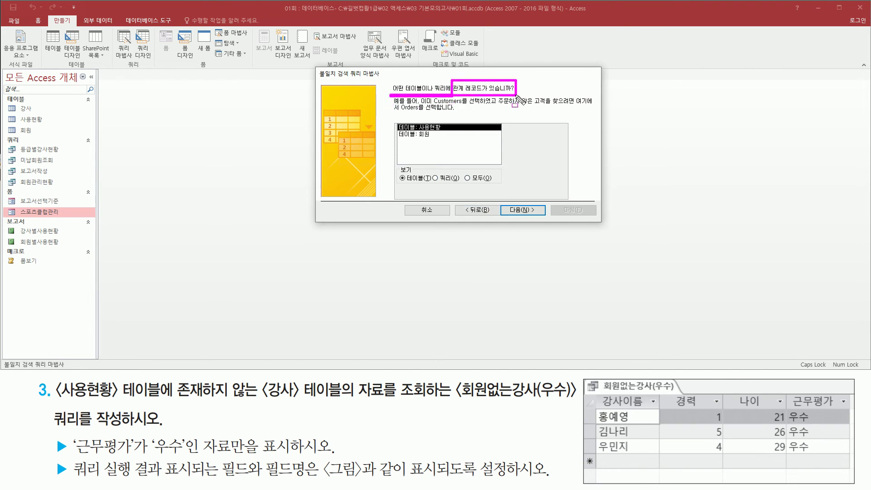
left_click_drag(256, 381, 343, 401)
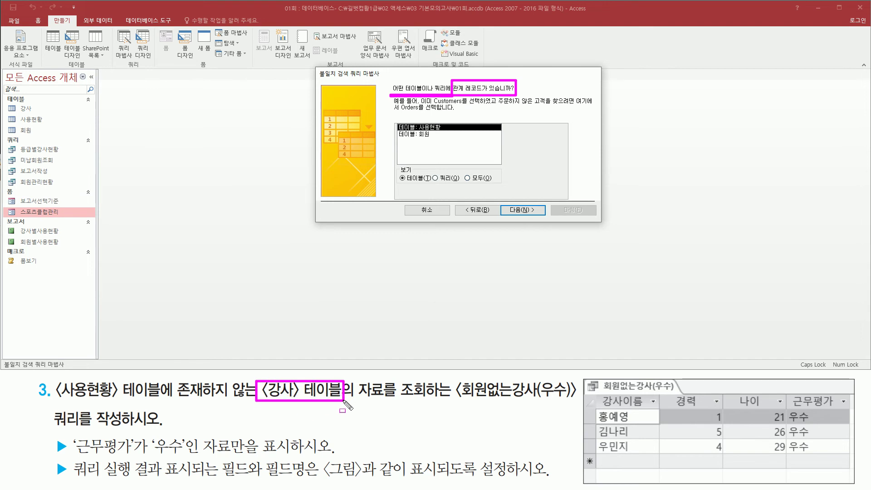
left_click_drag(57, 404, 166, 380)
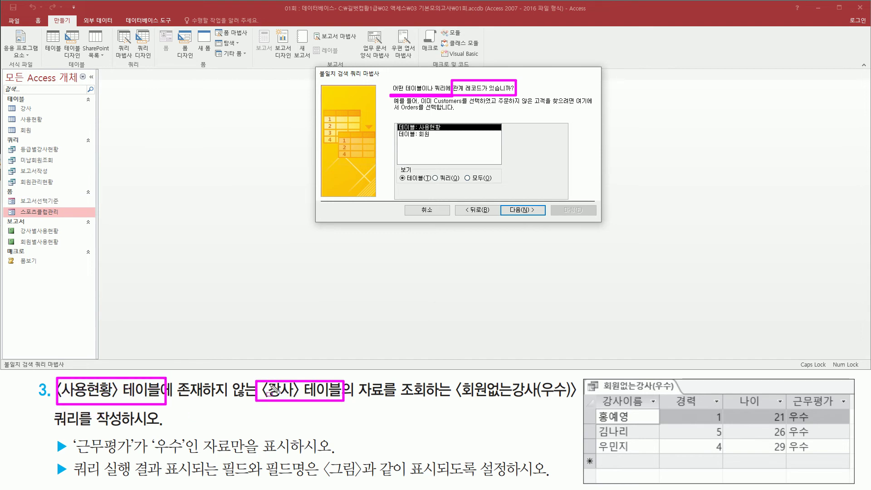
left_click_drag(395, 117, 445, 134)
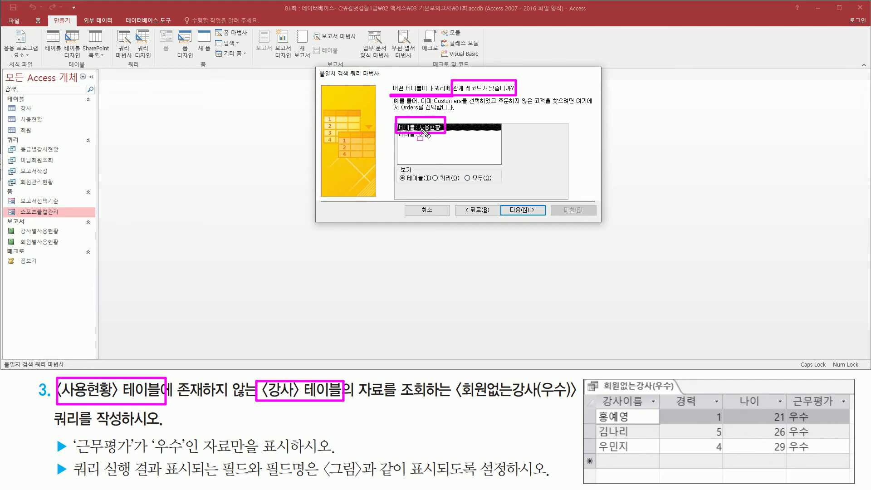
mouse_move(501, 202)
left_mouse_down()
mouse_move(509, 216)
mouse_move(548, 216)
left_mouse_up()
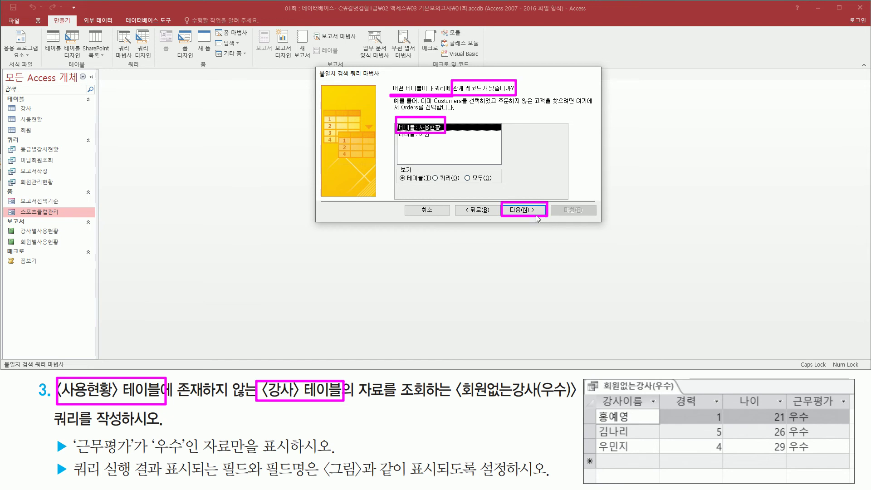
left_click(523, 210)
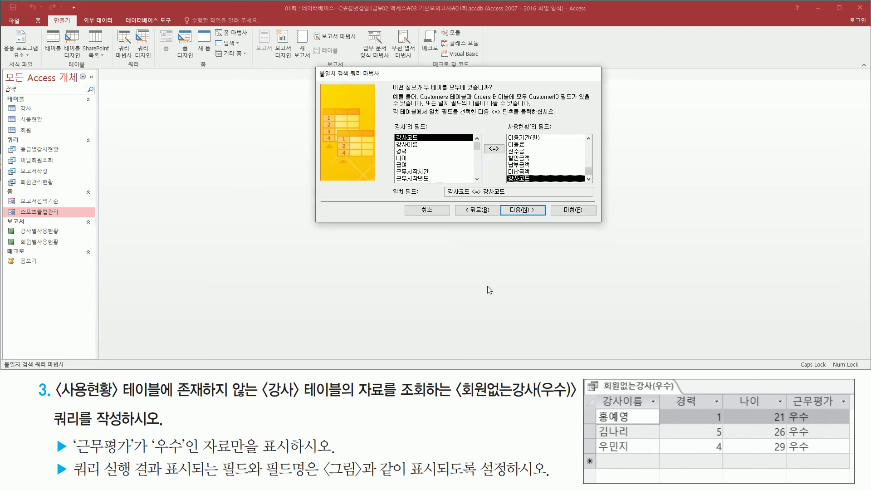
- Examine the 강사 and 사용현황 field lists for the field that both tables share
mouse_move(390, 94)
left_mouse_down()
mouse_move(476, 94)
mouse_move(498, 81)
left_mouse_up()
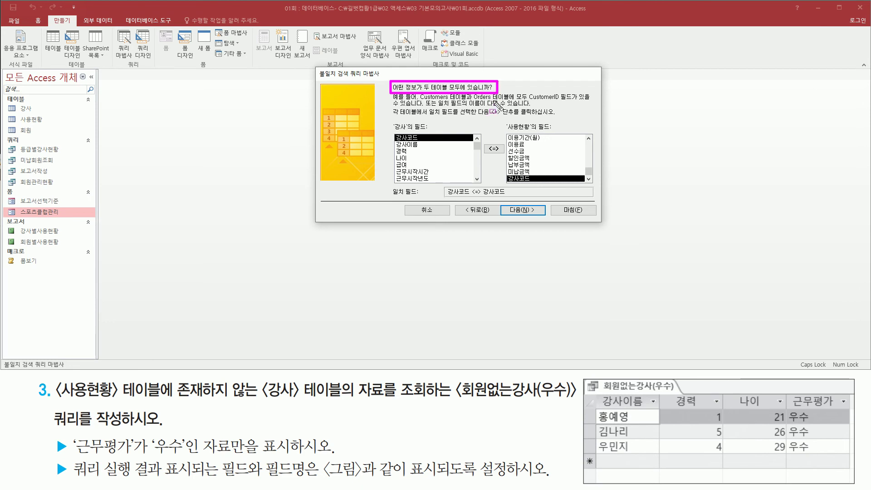
mouse_move(393, 123)
left_mouse_down()
mouse_move(433, 130)
mouse_move(391, 121)
mouse_move(442, 199)
mouse_move(435, 187)
left_mouse_up()
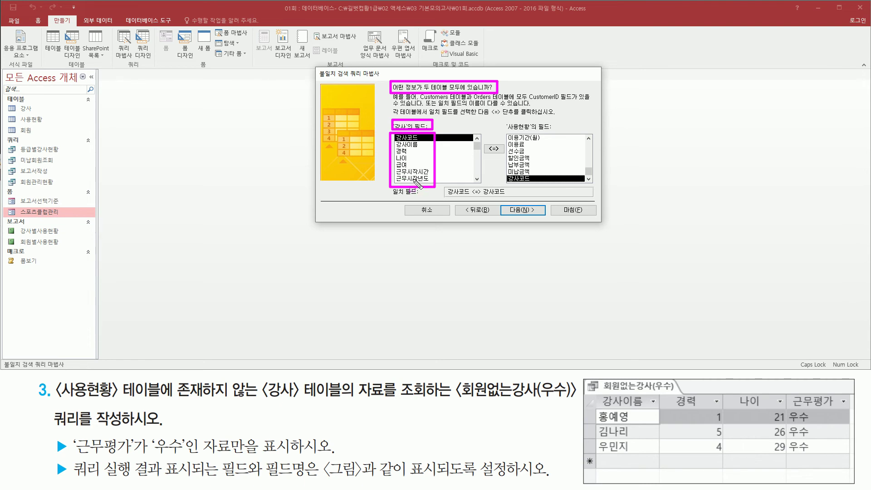
left_click(476, 180)
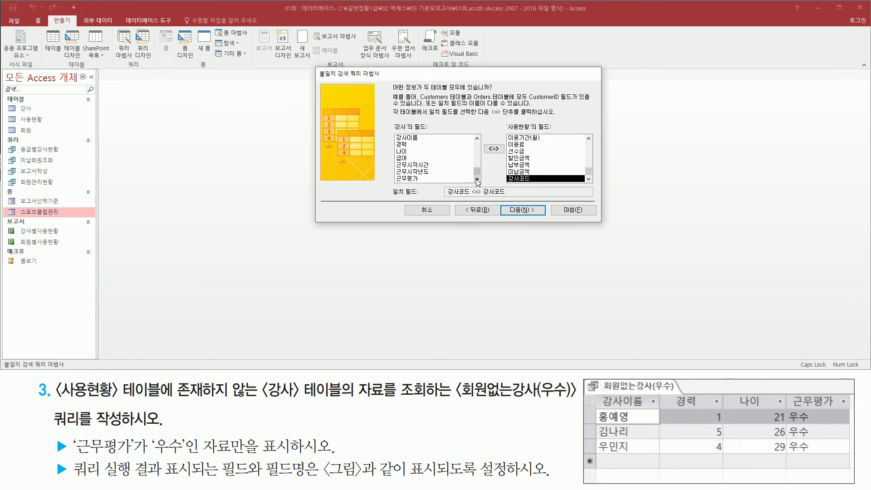
left_click_drag(394, 175, 429, 185)
key("Escape")
mouse_move(478, 173)
left_mouse_down()
mouse_move(479, 142)
mouse_move(555, 132)
left_mouse_up()
mouse_move(502, 132)
left_mouse_down()
mouse_move(532, 179)
mouse_move(555, 195)
mouse_move(590, 138)
left_mouse_up()
key("Escape")
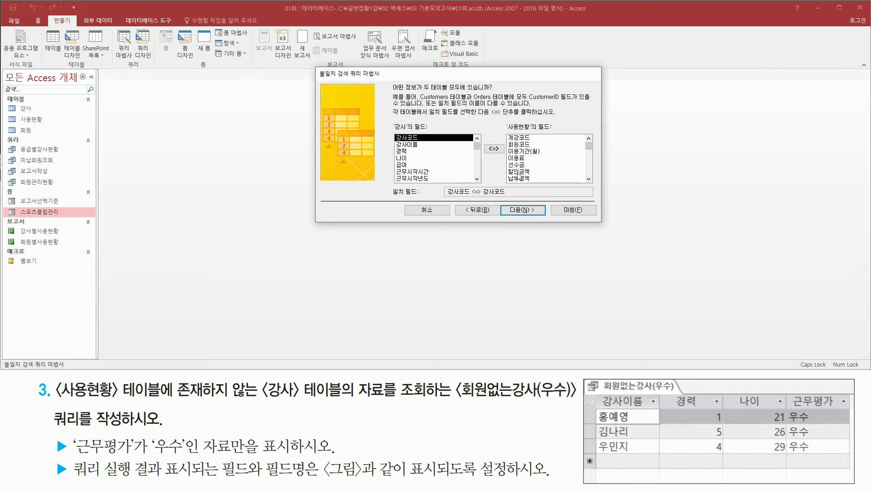
left_click(590, 179)
left_click(590, 180)
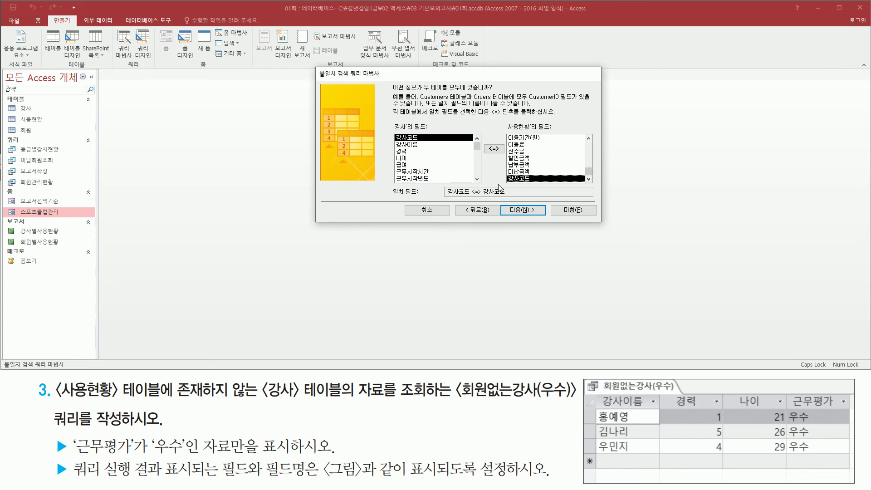
- Accept 강사코드 as the matching field in both tables and continue to the choice of result fields
left_click_drag(389, 120, 481, 184)
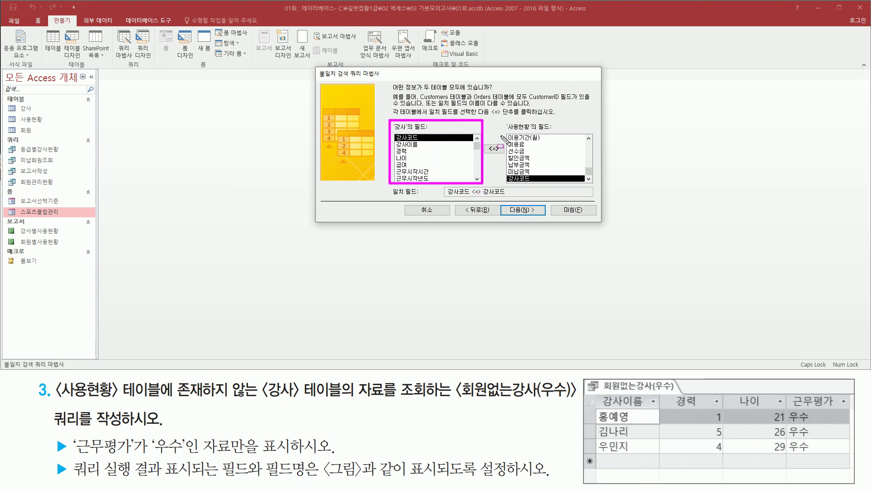
left_click_drag(504, 121, 593, 187)
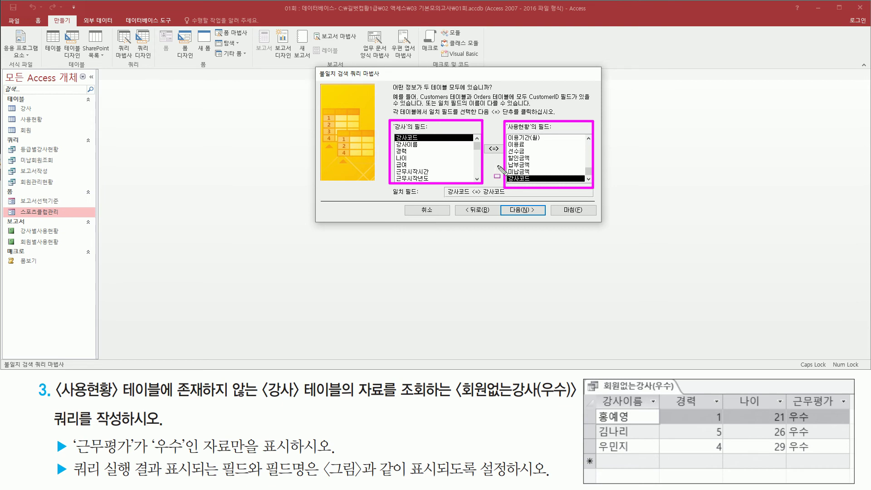
left_click_drag(394, 130, 424, 143)
left_click_drag(505, 173, 538, 185)
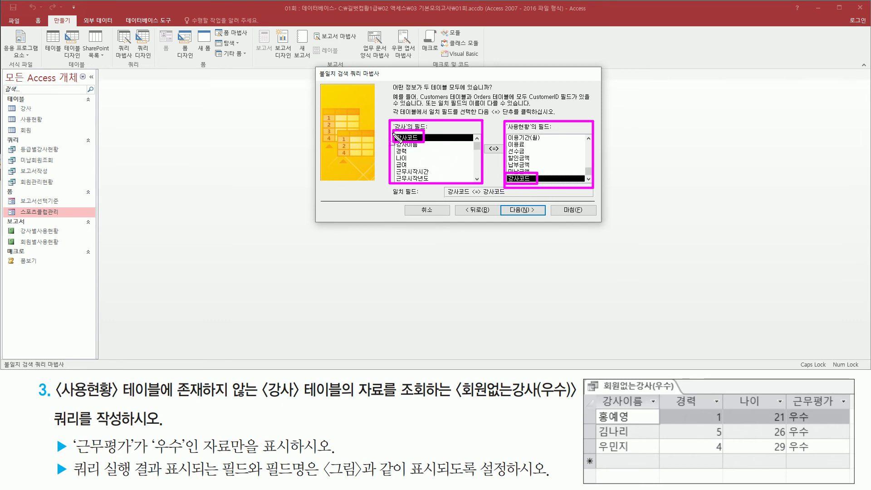
key("Escape")
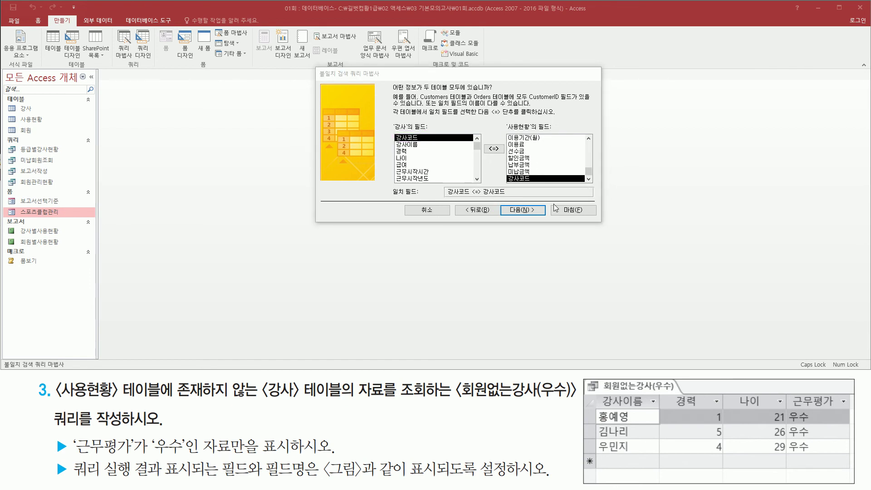
left_click(526, 213)
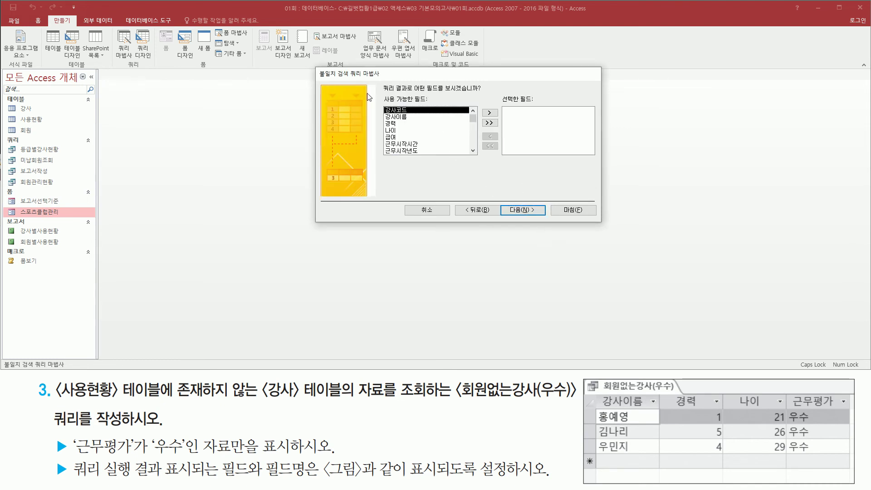
- Include the 강사이름, 경력, 나이 and 근무평가 fields in the unmatched query's result, in that order
mouse_move(381, 82)
left_mouse_down()
mouse_move(394, 94)
mouse_move(493, 95)
mouse_move(484, 93)
left_mouse_up()
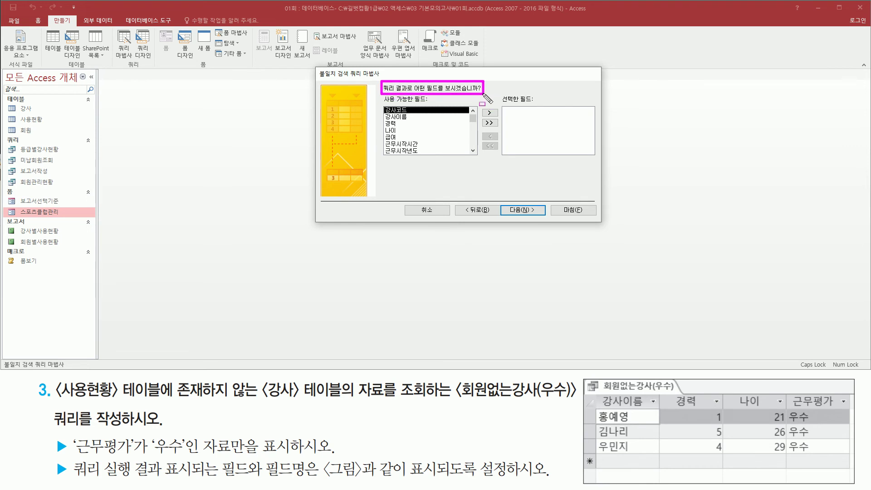
mouse_move(596, 392)
left_mouse_down()
mouse_move(633, 407)
mouse_move(848, 406)
left_mouse_up()
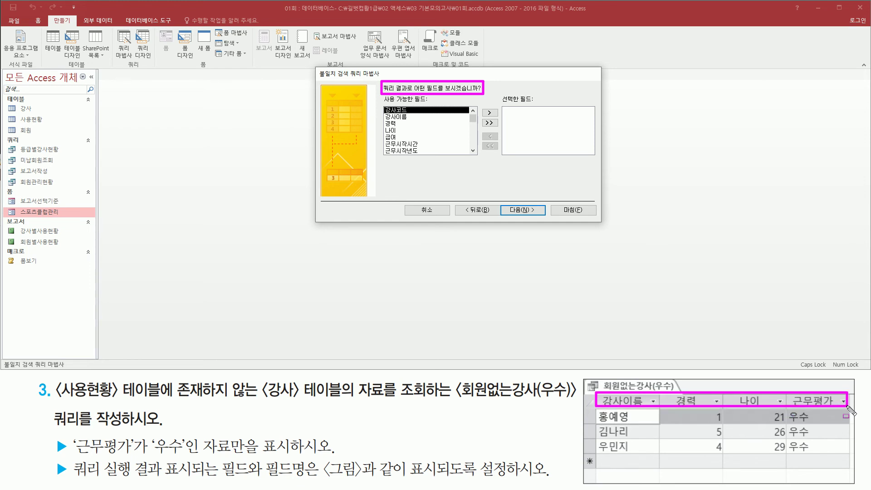
left_click(412, 117)
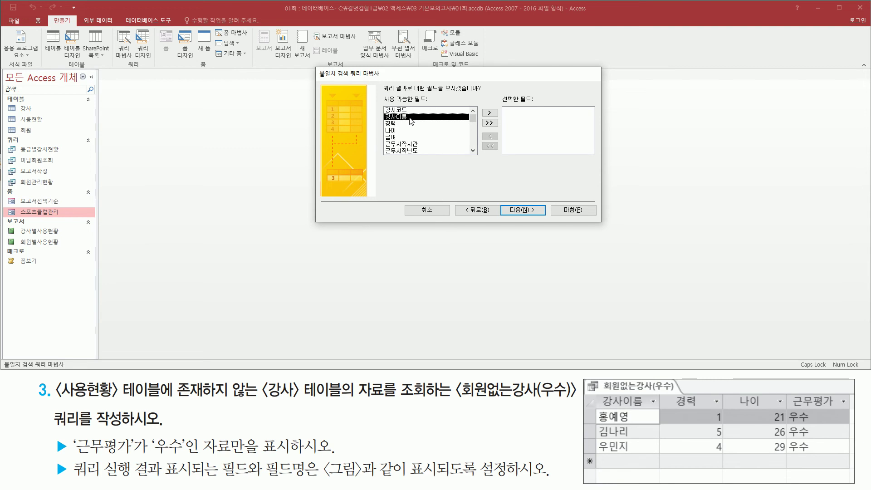
double_click(410, 118)
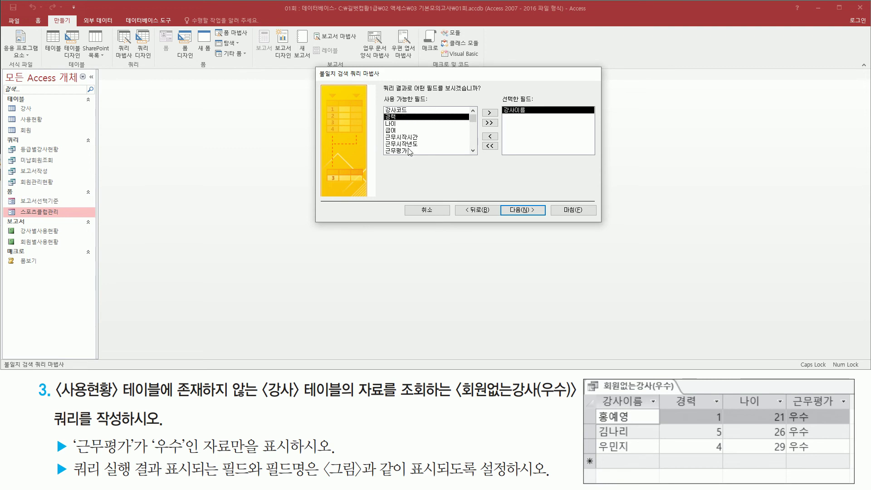
double_click(407, 117)
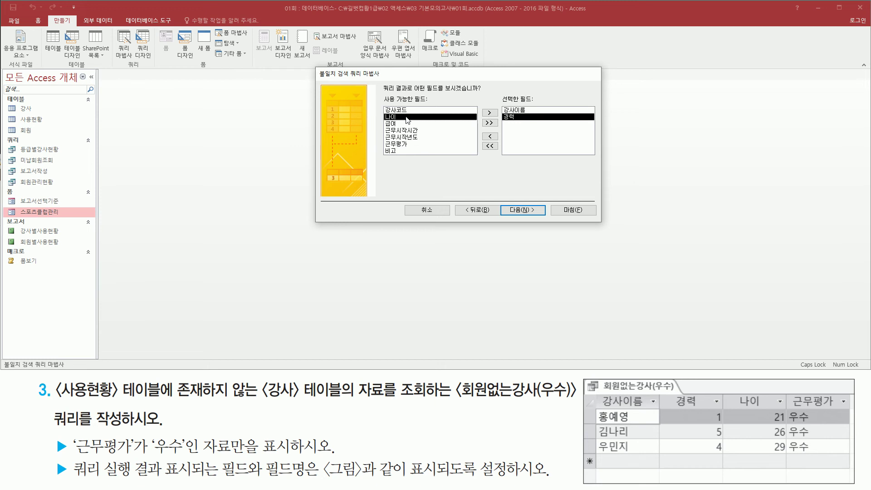
double_click(408, 117)
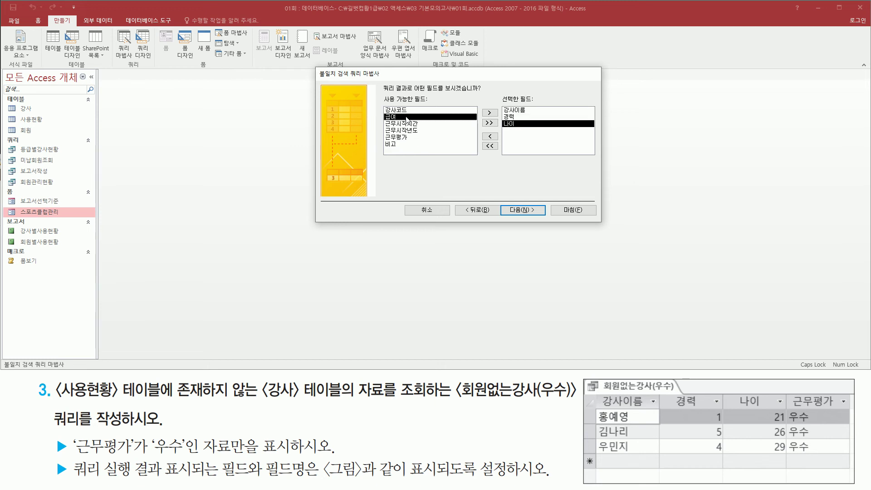
left_click(415, 137)
double_click(417, 137)
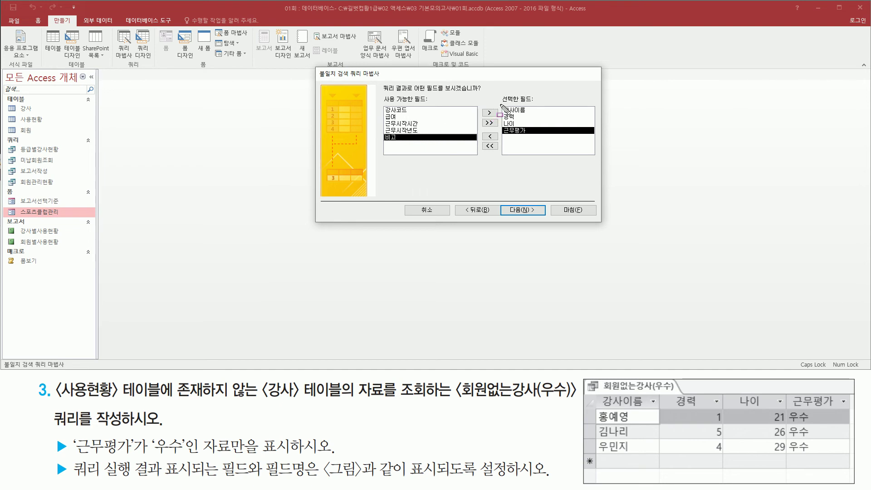
- Check the selected fields against the column headings of the sample result and continue to naming the query
left_click_drag(501, 103, 537, 142)
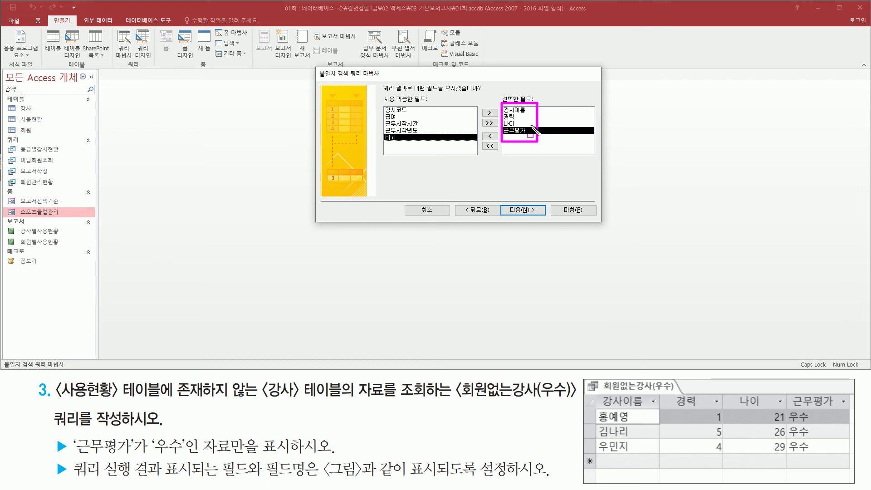
left_click_drag(599, 411, 843, 410)
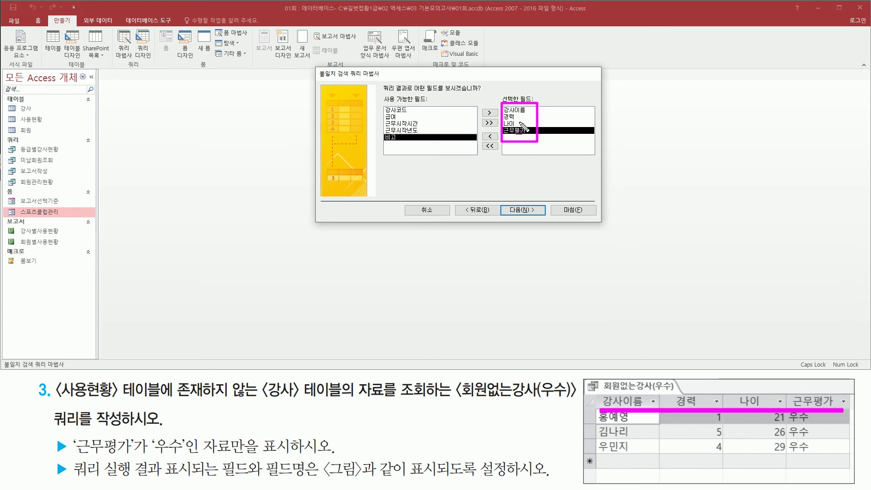
left_click_drag(499, 197, 549, 225)
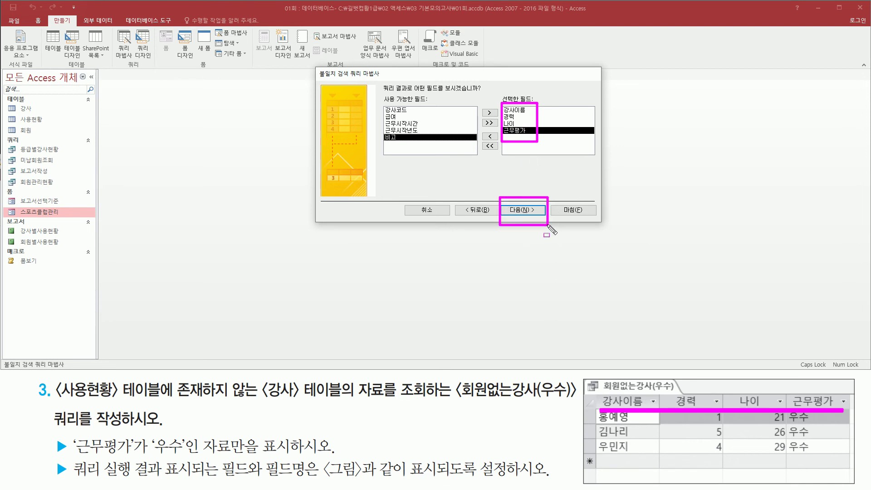
key("Escape")
left_click(522, 209)
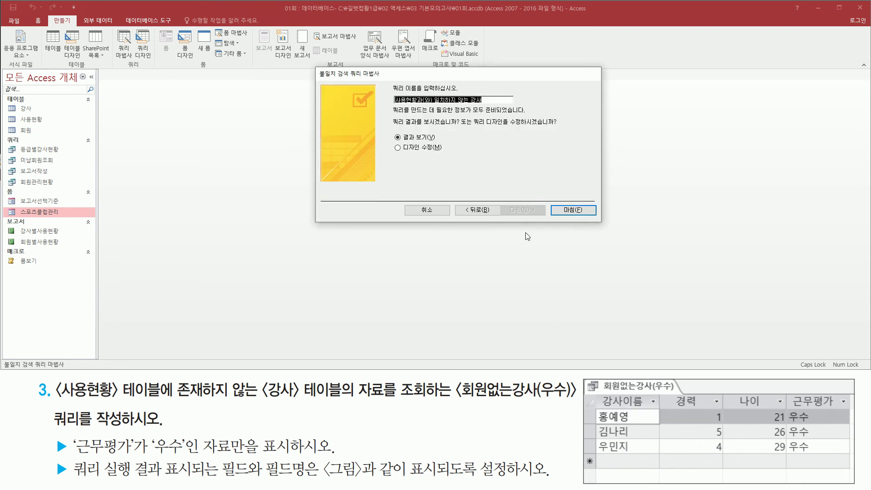
- Name the unmatched query 회원없는강사(우수)
mouse_move(383, 80)
left_mouse_down()
mouse_move(486, 108)
mouse_move(517, 108)
left_mouse_up()
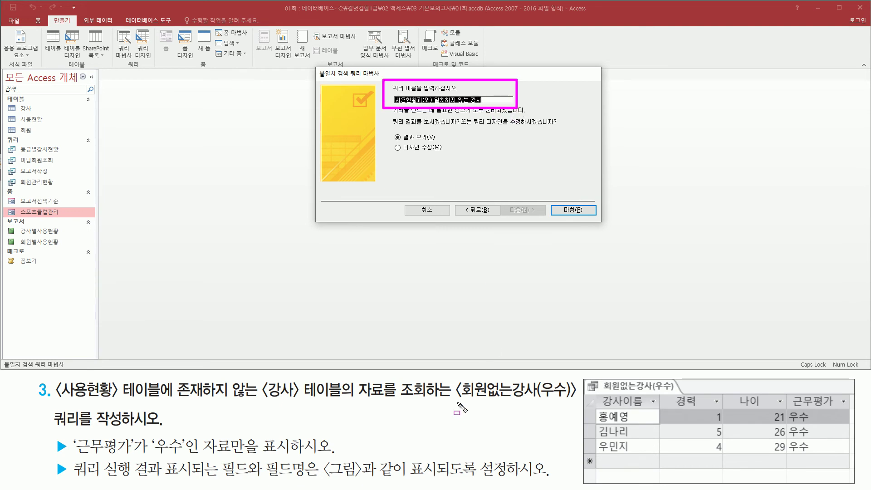
left_click_drag(457, 403, 577, 402)
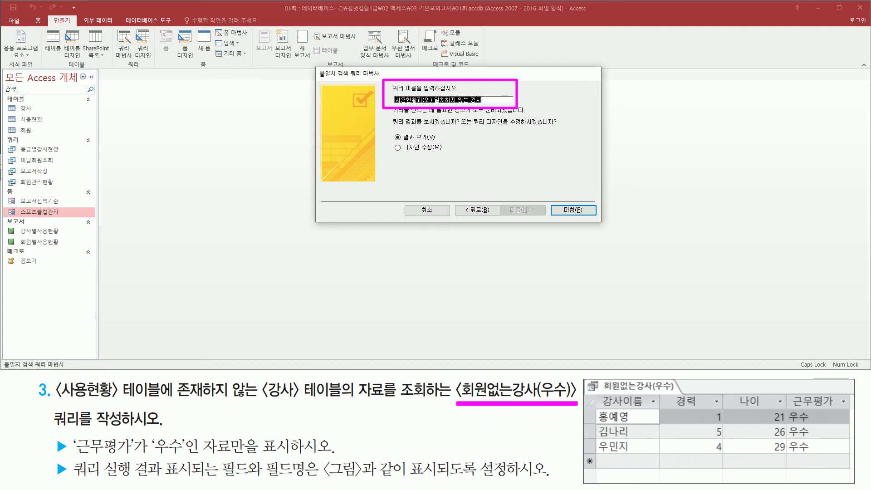
key("Escape")
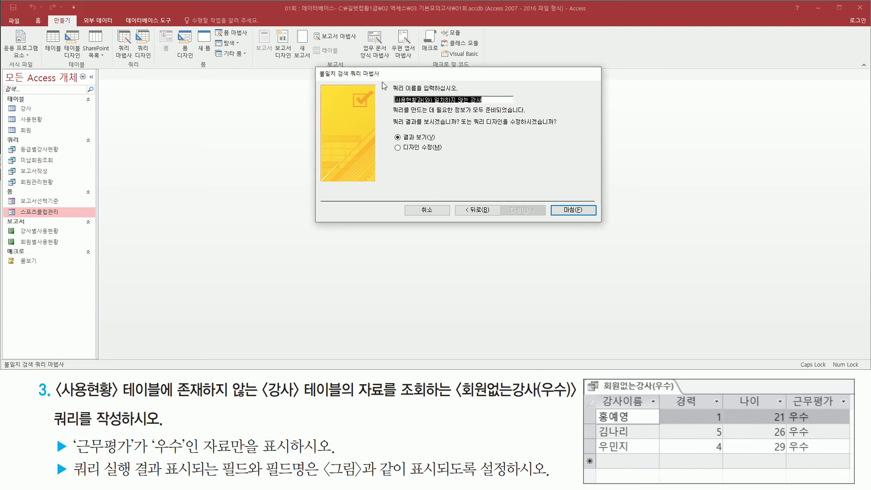
type("ㅎ")
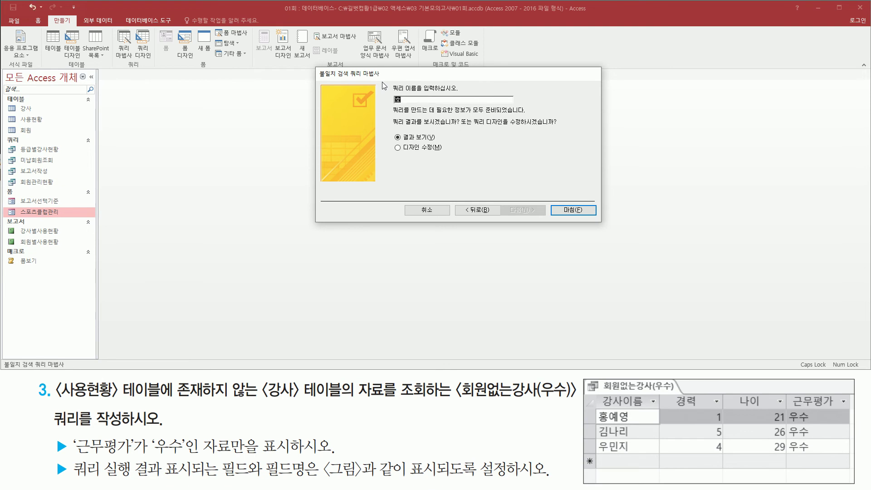
type("원ㅇ")
type("는강사(")
type("우수)")
- Keep the option to view the results and finish the wizard to create the query
key("ctrl+2")
mouse_move(393, 106)
left_mouse_down()
mouse_move(444, 108)
mouse_move(453, 92)
left_mouse_up()
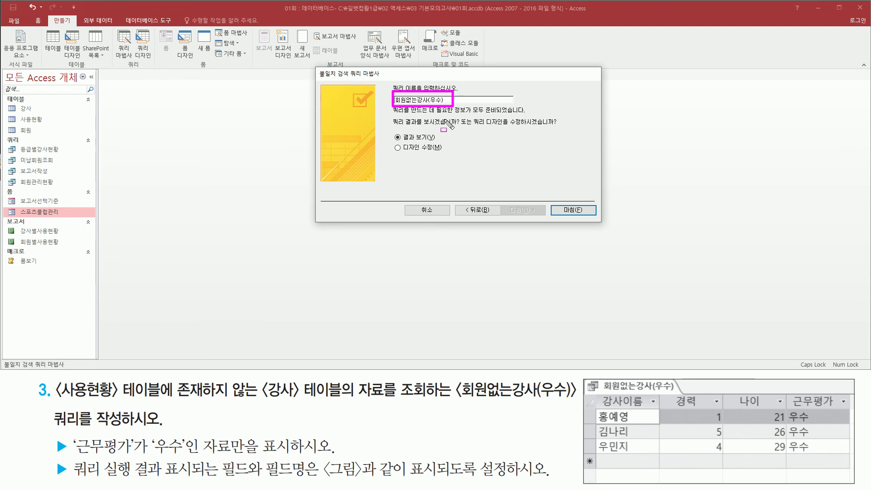
left_click_drag(553, 204, 600, 219)
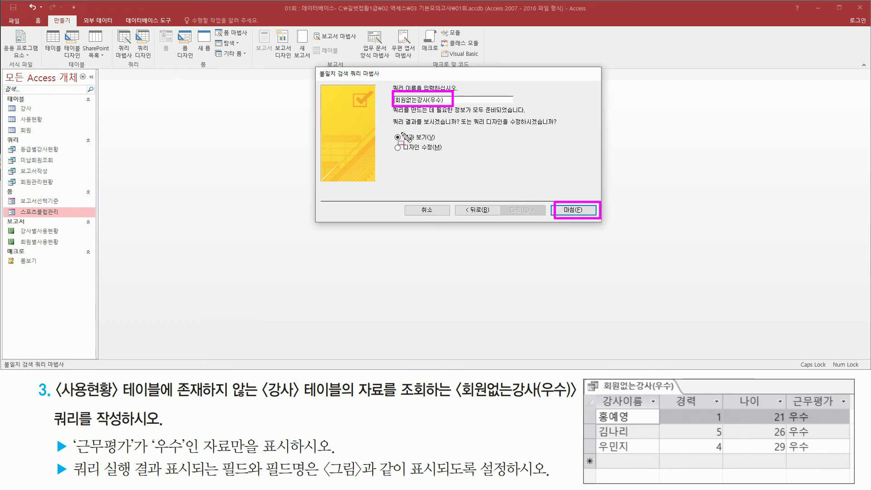
mouse_move(386, 129)
left_mouse_down()
mouse_move(450, 142)
mouse_move(455, 156)
left_mouse_up()
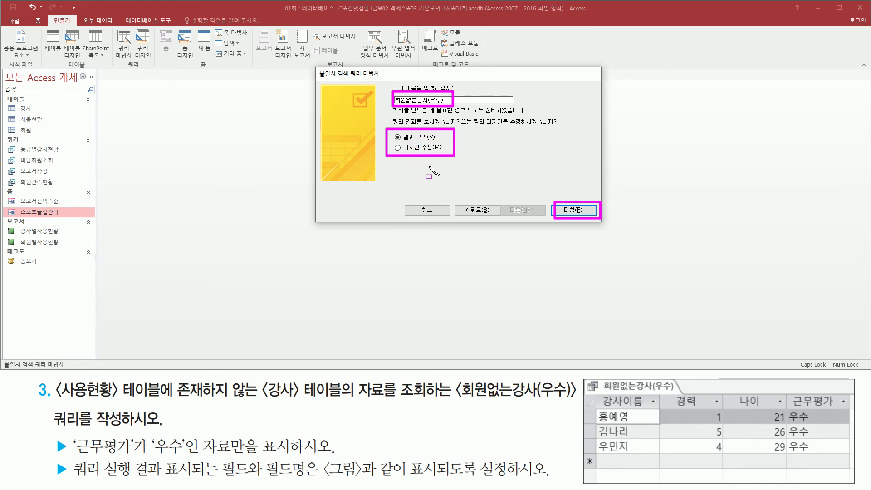
key("Escape")
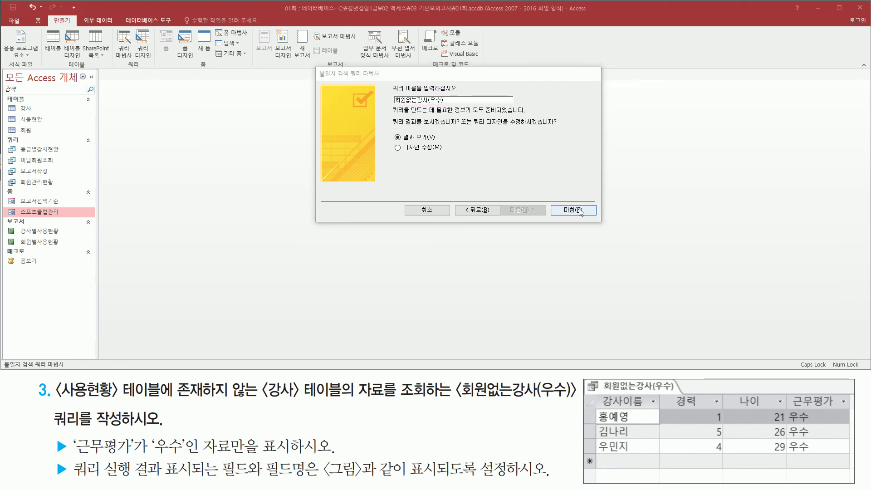
left_click(580, 210)
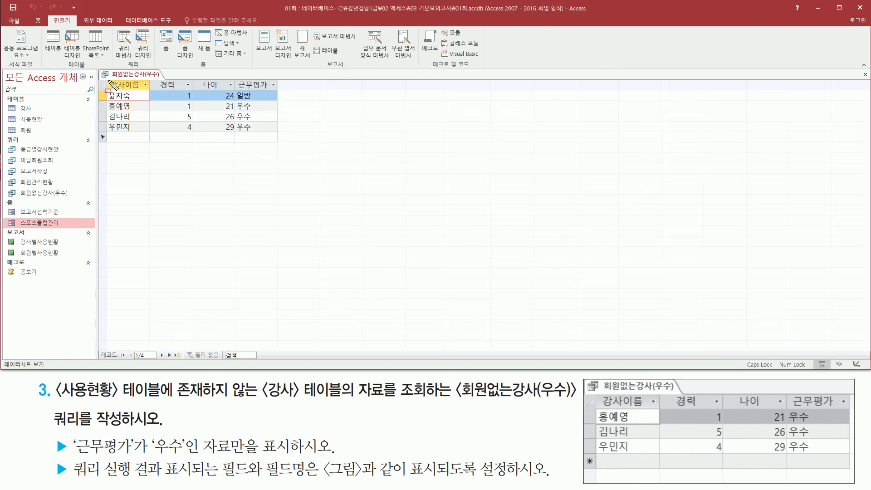
- Compare the query's records with the sample result and the 근무평가 requirement, and switch the query to design view
left_click_drag(108, 79, 281, 139)
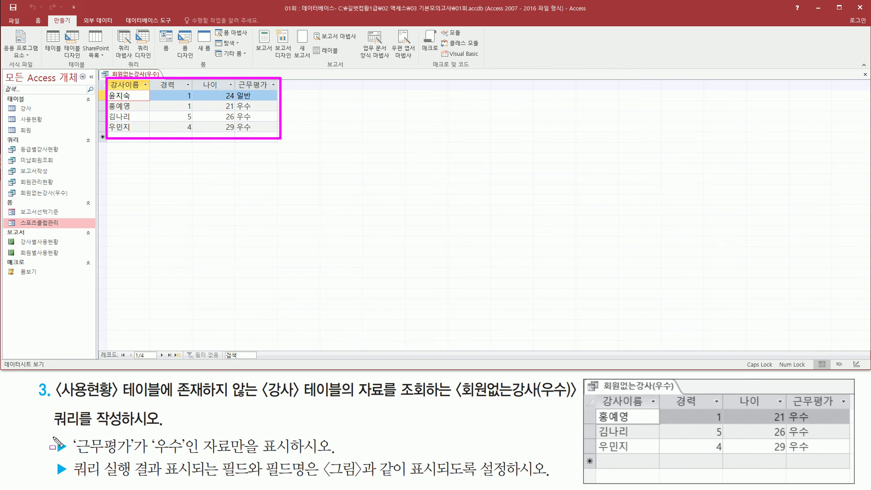
mouse_move(52, 436)
left_mouse_down()
mouse_move(72, 458)
mouse_move(293, 459)
left_mouse_up()
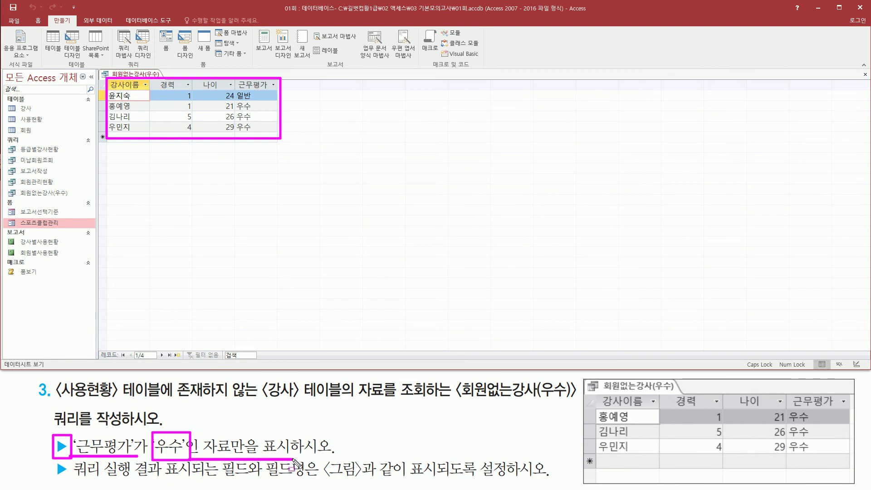
left_click_drag(238, 88, 274, 88)
left_click_drag(111, 95, 264, 96)
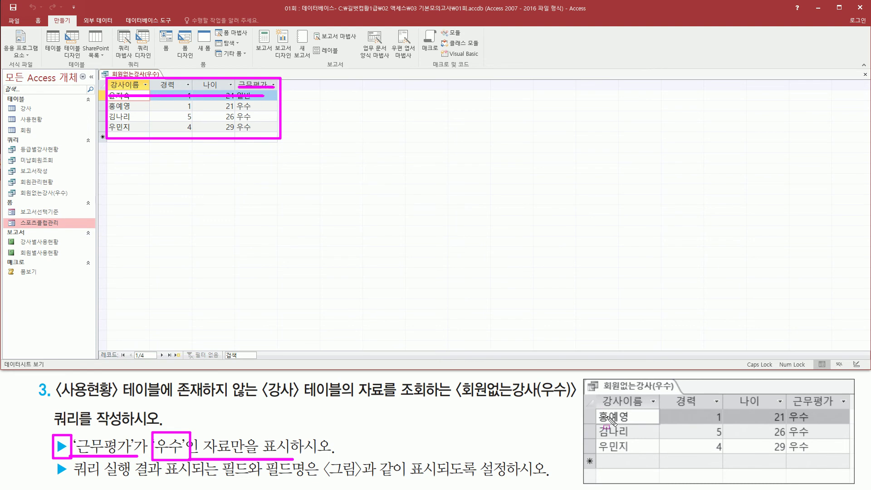
left_click_drag(596, 408, 849, 458)
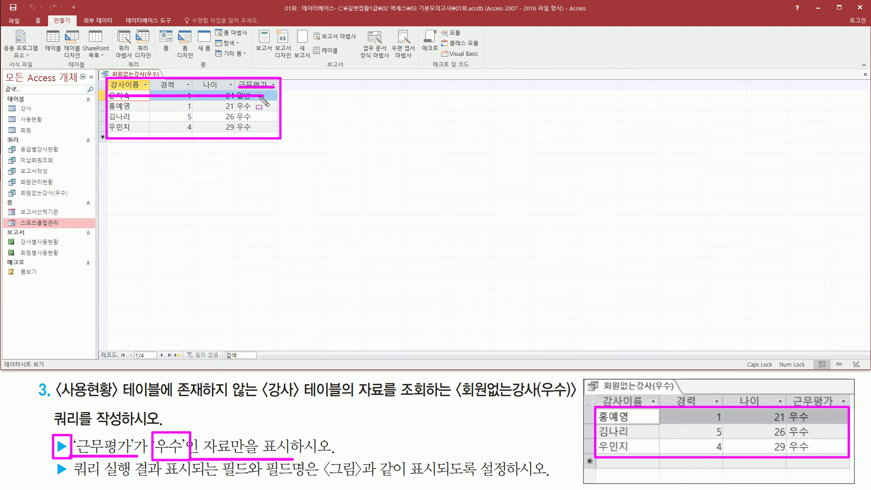
key("Escape")
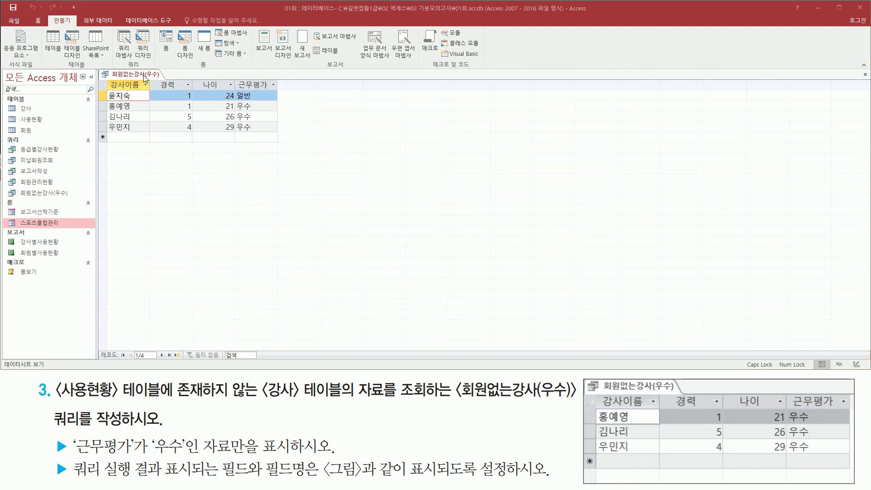
right_click(144, 77)
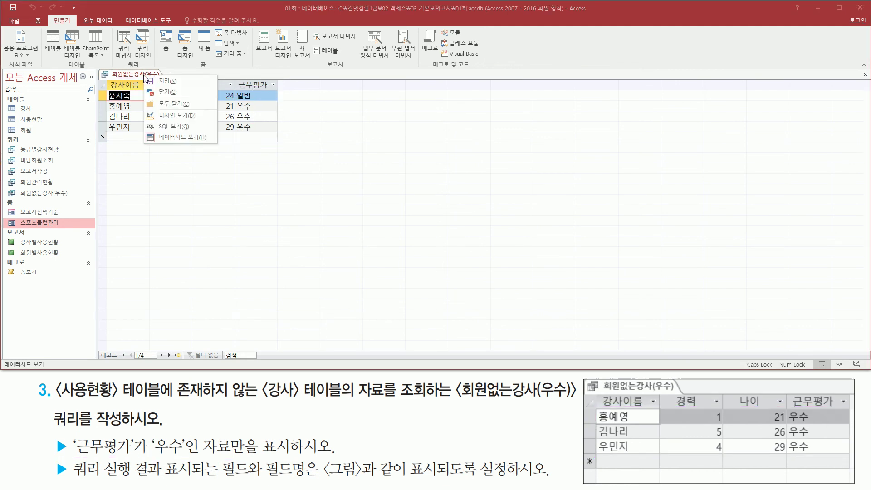
left_click(185, 116)
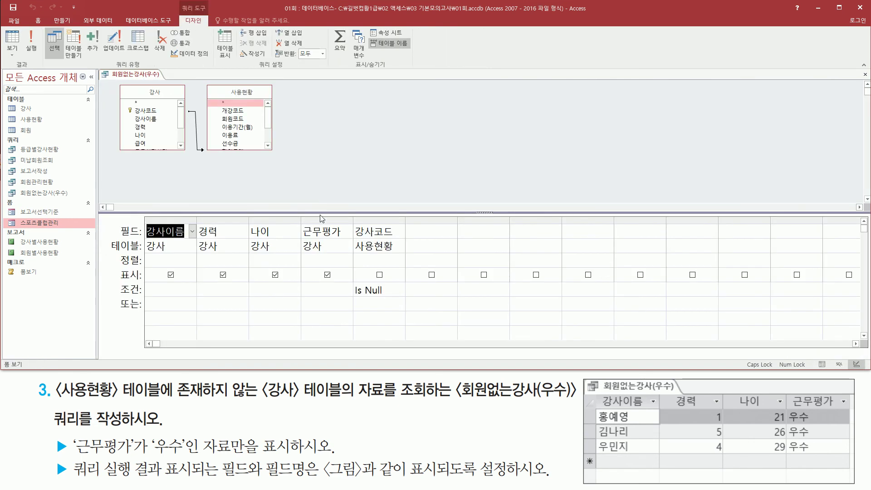
- Set the criterion of the 근무평가 field to "우수"
mouse_move(300, 224)
left_mouse_down()
mouse_move(356, 251)
mouse_move(355, 315)
left_mouse_up()
left_click_drag(116, 281, 147, 300)
left_click_drag(306, 283, 345, 296)
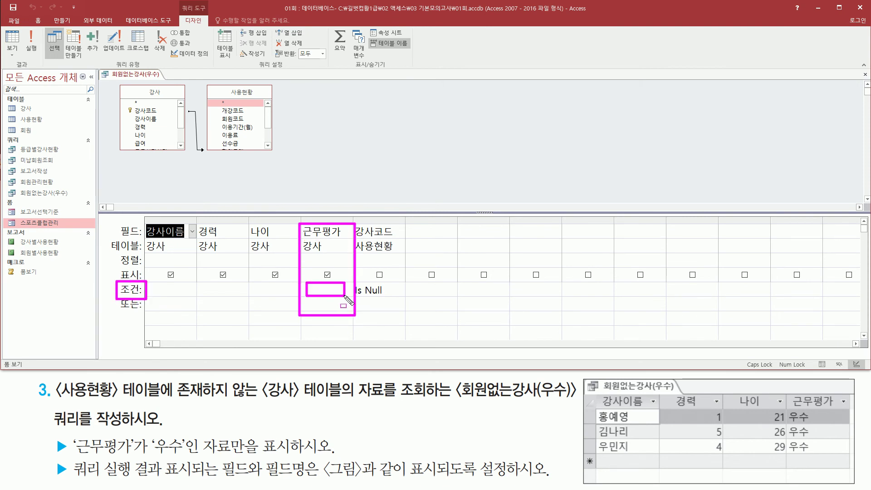
key("Escape")
left_click(331, 286)
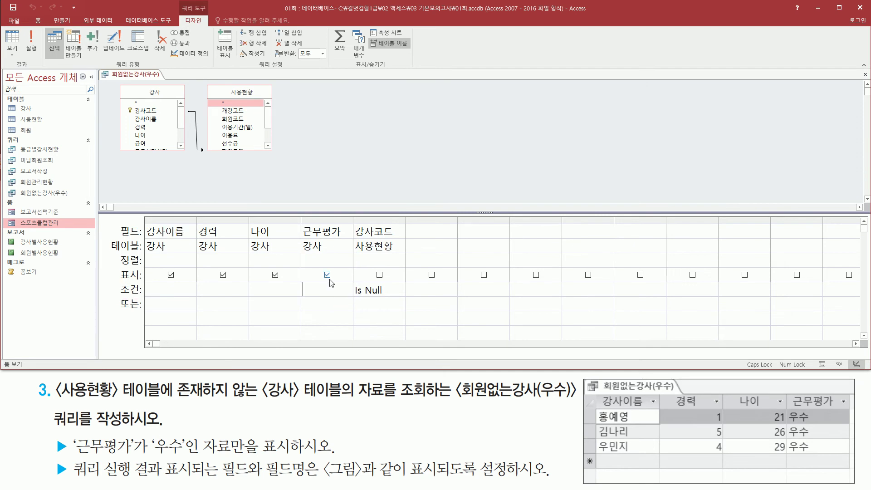
type("\"우수")
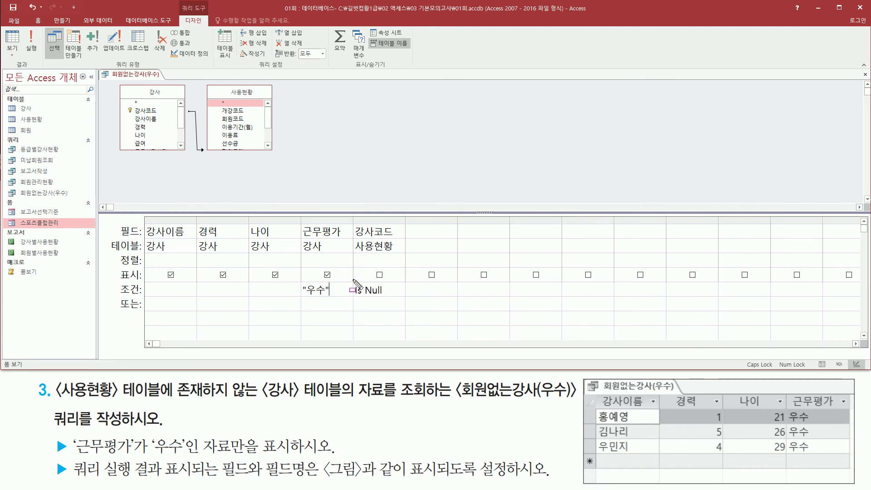
- Review the Is Null criterion on the 강사코드 field of 사용현황 and run the query to view its records
mouse_move(353, 279)
left_mouse_down()
mouse_move(402, 290)
mouse_move(404, 221)
left_mouse_up()
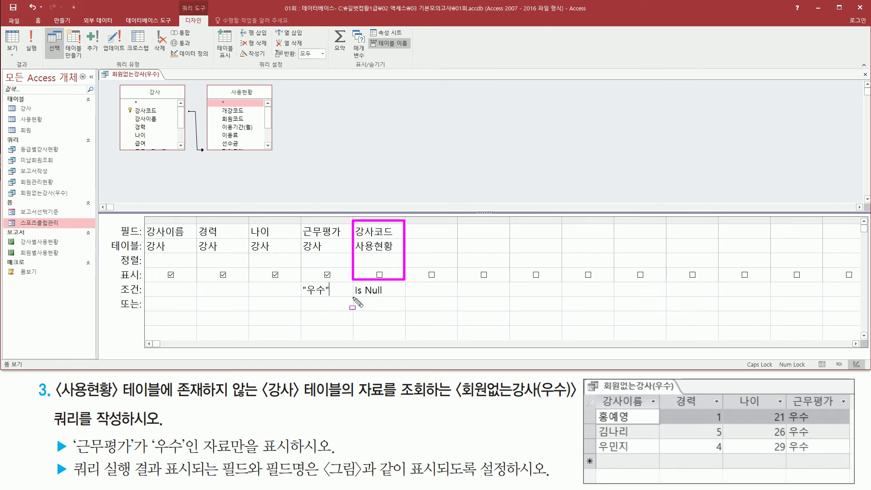
left_click_drag(352, 298, 391, 299)
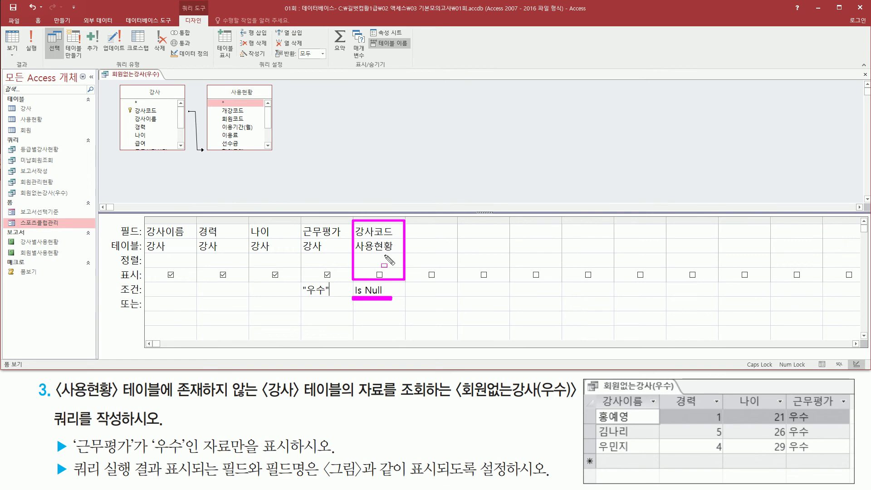
mouse_move(358, 254)
left_mouse_down()
mouse_move(395, 252)
mouse_move(393, 238)
left_mouse_up()
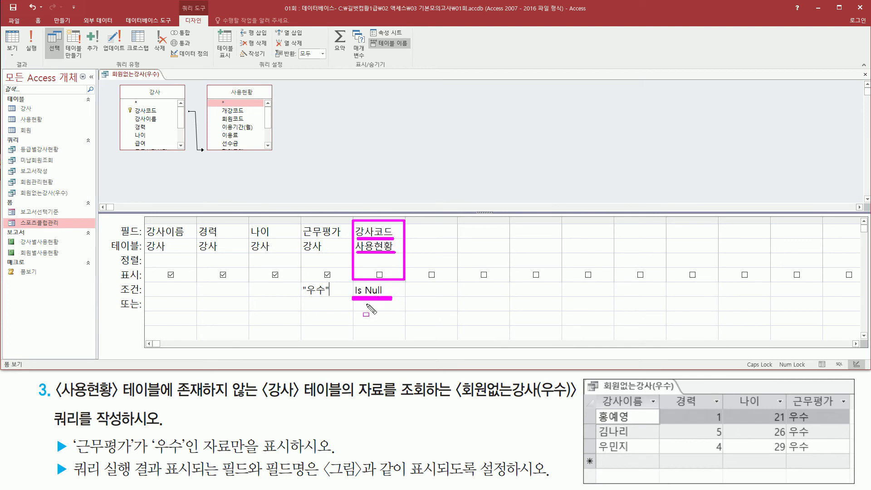
key("Escape")
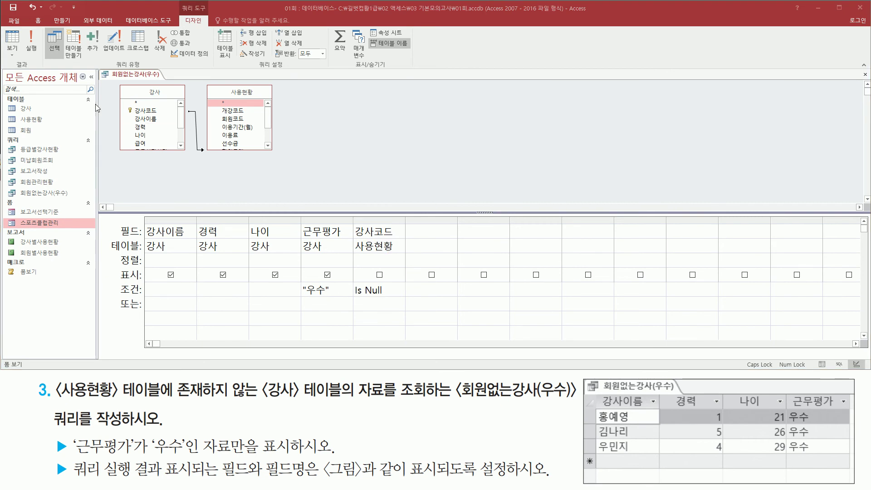
left_click(34, 42)
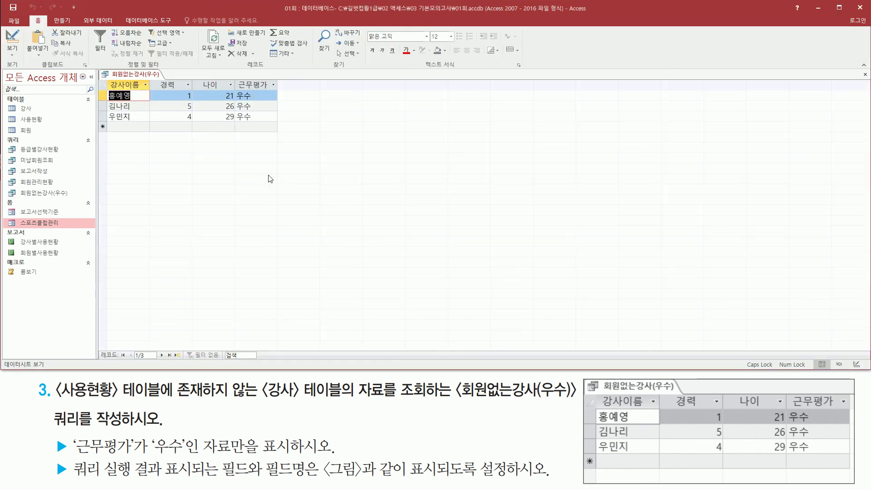
- Compare the column headings and records of the 회원없는강사(우수) query with the sample result and the field-name requirement
key("ctrl+shift+d")
left_click_drag(105, 78, 282, 90)
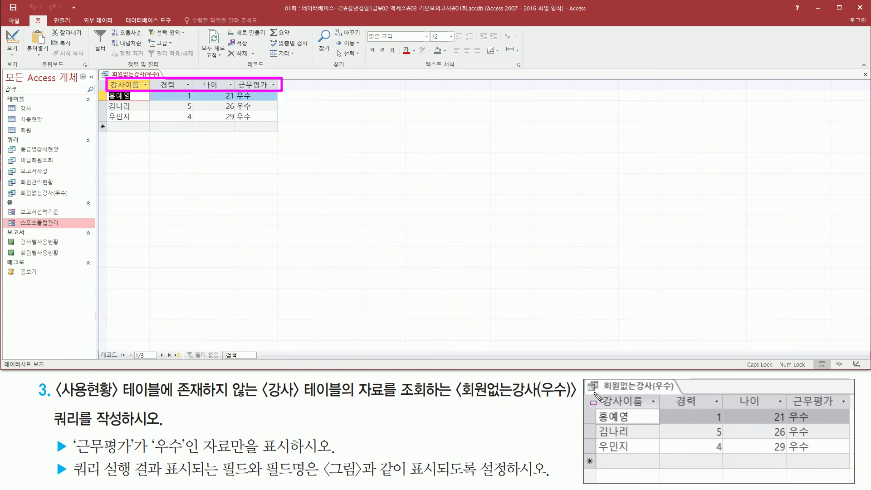
mouse_move(598, 393)
left_mouse_down()
mouse_move(613, 406)
mouse_move(674, 415)
mouse_move(813, 423)
mouse_move(848, 407)
left_mouse_up()
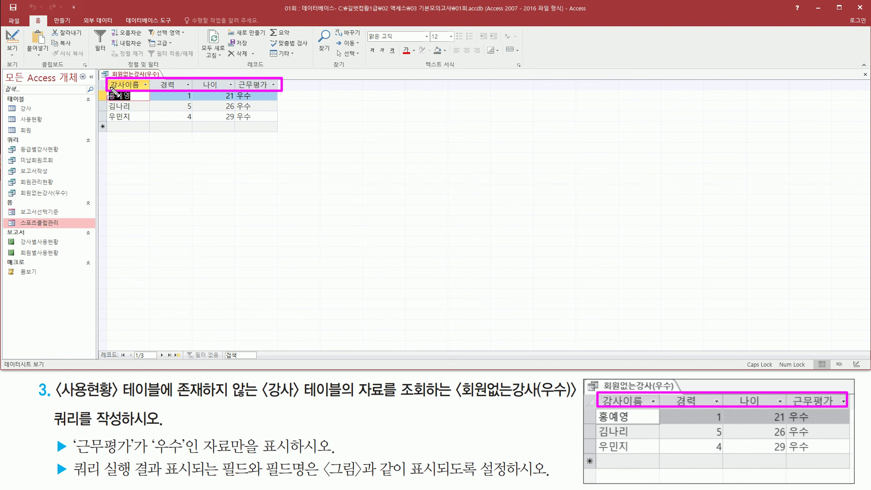
mouse_move(109, 90)
left_mouse_down()
mouse_move(140, 109)
mouse_move(137, 123)
left_mouse_up()
left_click_drag(596, 410, 638, 457)
left_click_drag(175, 92, 193, 125)
left_click_drag(707, 407, 732, 454)
left_click_drag(221, 87, 235, 122)
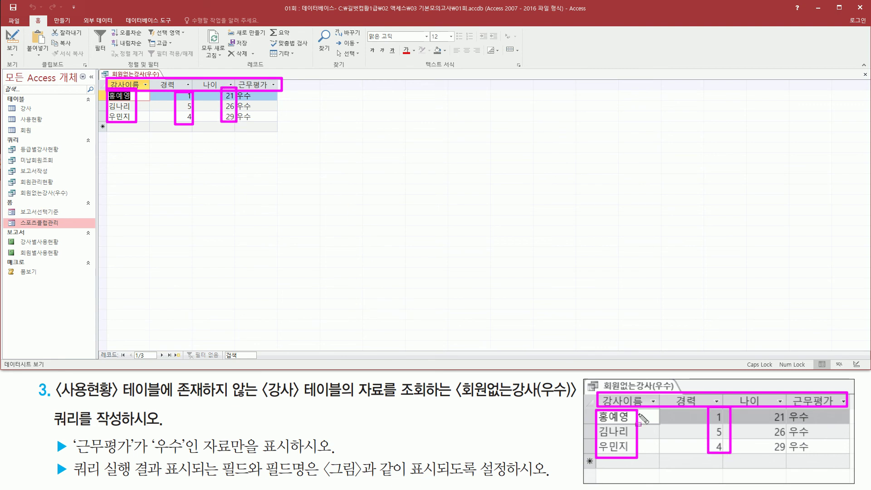
left_click_drag(766, 407, 815, 455)
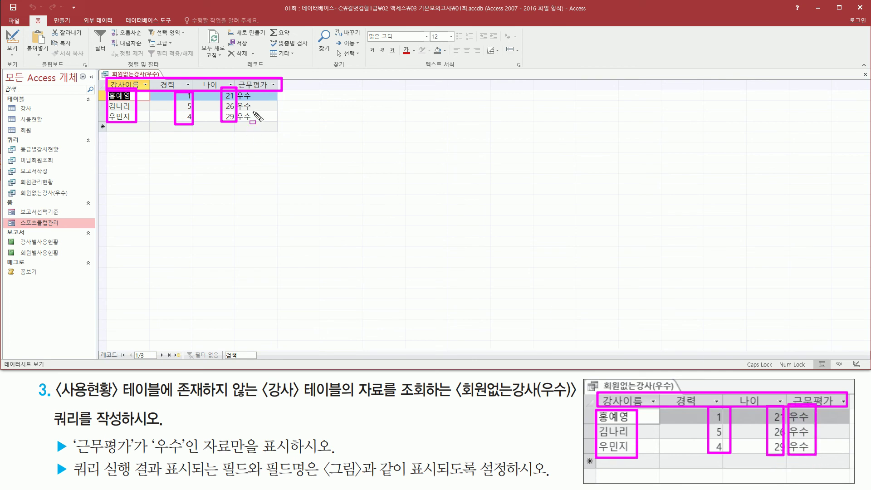
left_click_drag(238, 87, 256, 125)
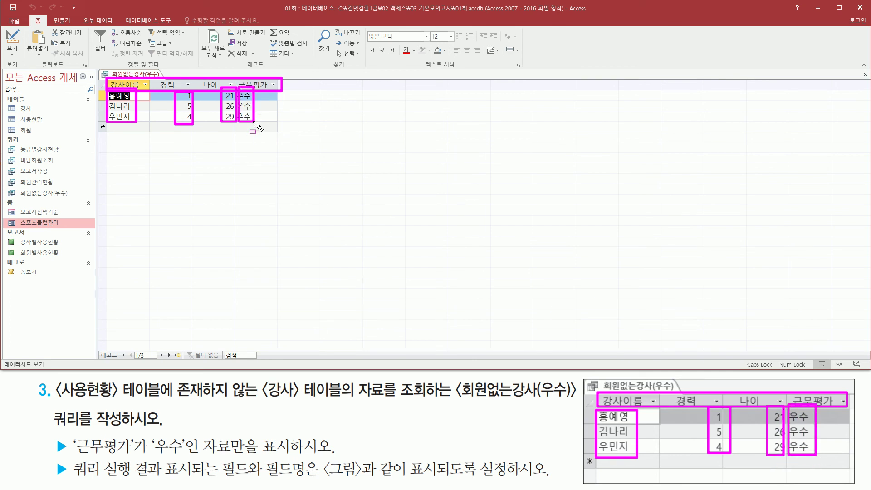
key("Escape")
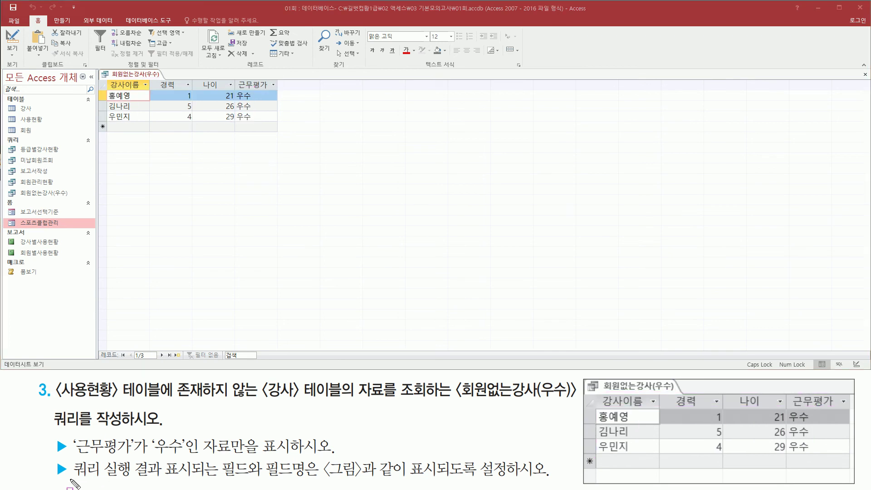
left_click_drag(70, 481, 159, 481)
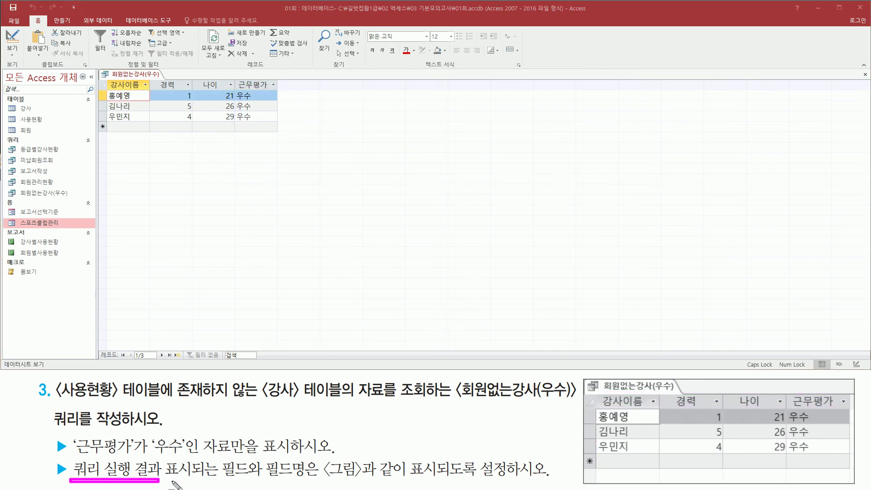
mouse_move(223, 457)
left_mouse_down()
mouse_move(310, 485)
mouse_move(438, 485)
left_mouse_up()
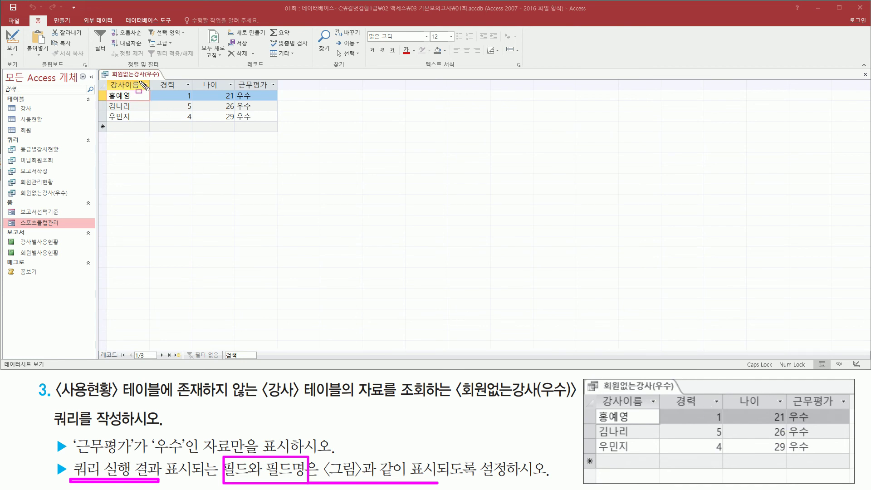
key("Escape")
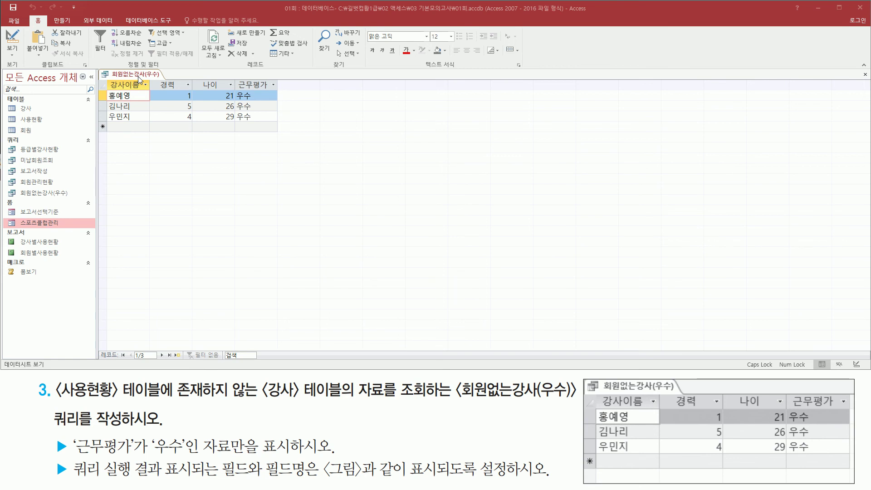
- Close the 회원없는강사(우수) query and save its design changes
right_click(138, 75)
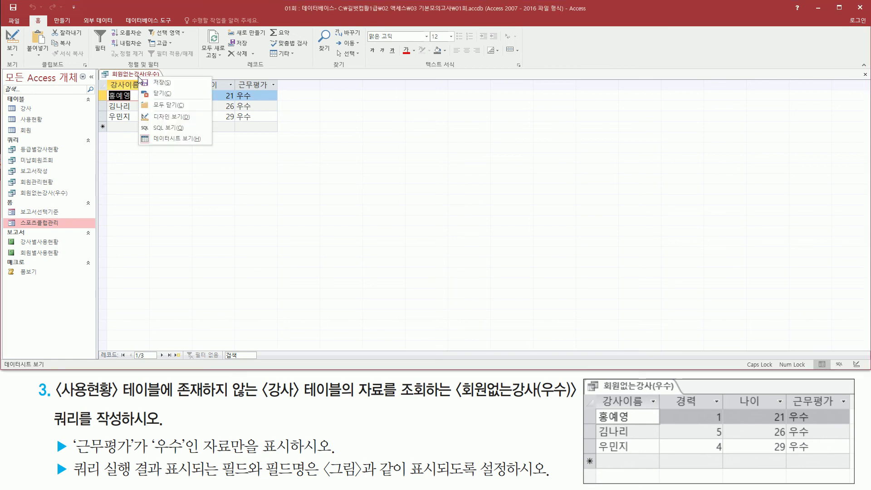
left_click(167, 97)
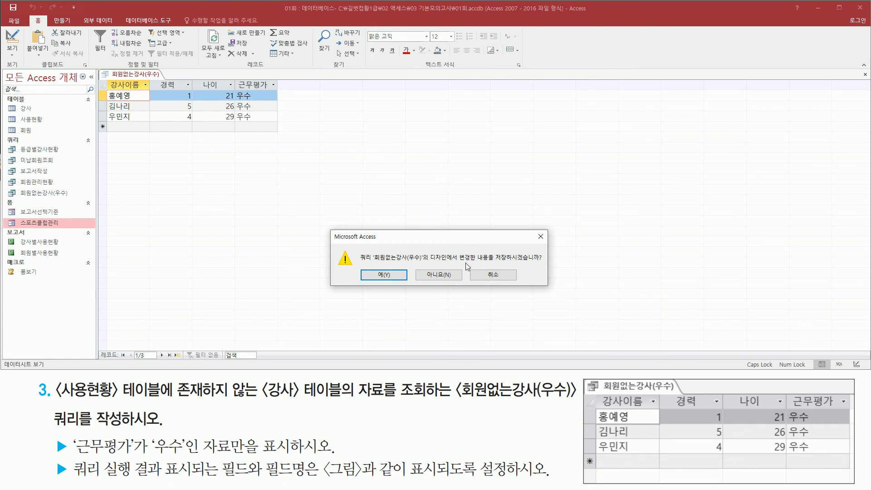
left_click_drag(458, 265, 544, 265)
left_click_drag(356, 267, 411, 285)
key("Escape")
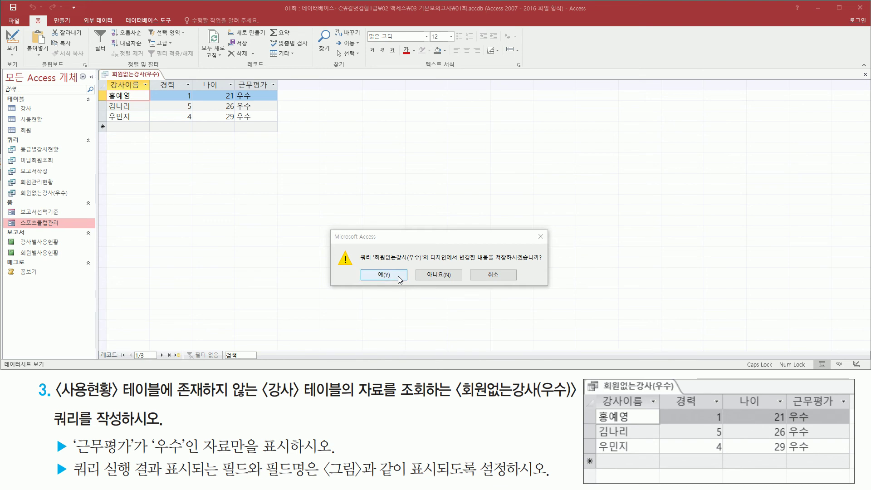
left_click(400, 276)
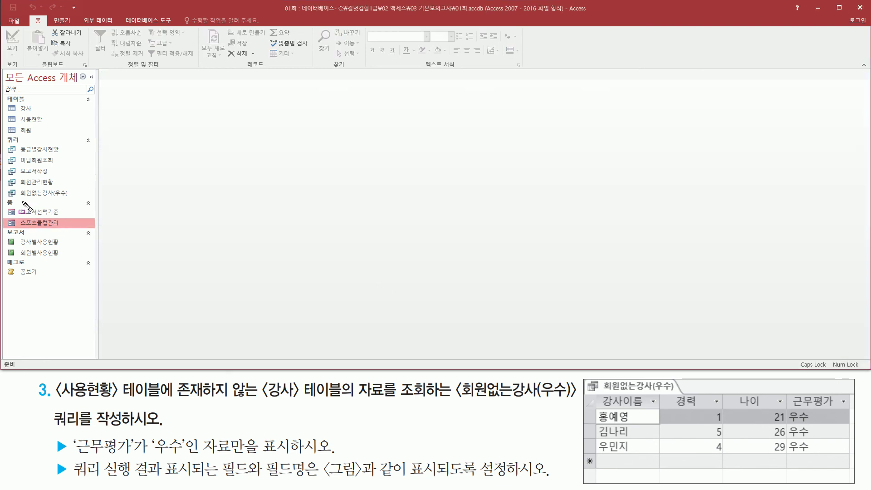
mouse_move(7, 198)
left_mouse_down()
mouse_move(86, 200)
mouse_move(80, 185)
left_mouse_up()
key("Escape")
- Read the 강사별회원수 query requirements, checking the source tables, the 회원코드 field for 관리회원수 and the total columns in the sample
left_click(220, 172)
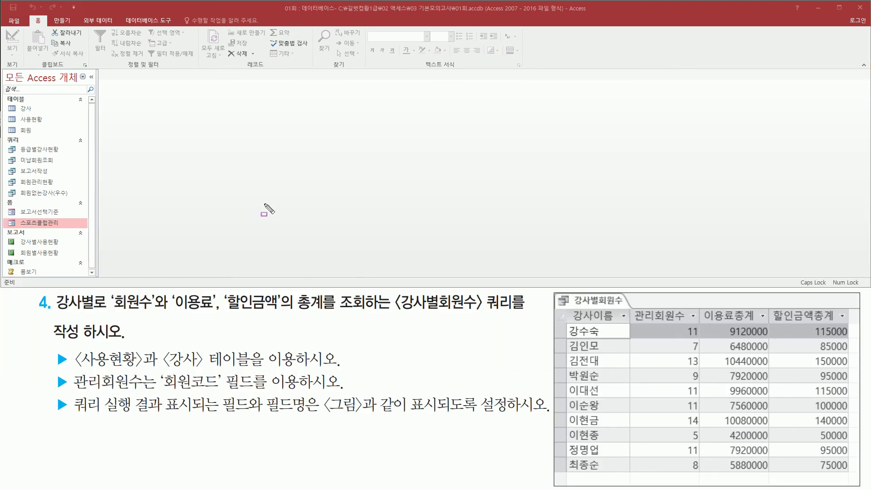
mouse_move(57, 314)
left_mouse_down()
mouse_move(499, 318)
mouse_move(518, 312)
mouse_move(516, 292)
mouse_move(518, 298)
left_mouse_up()
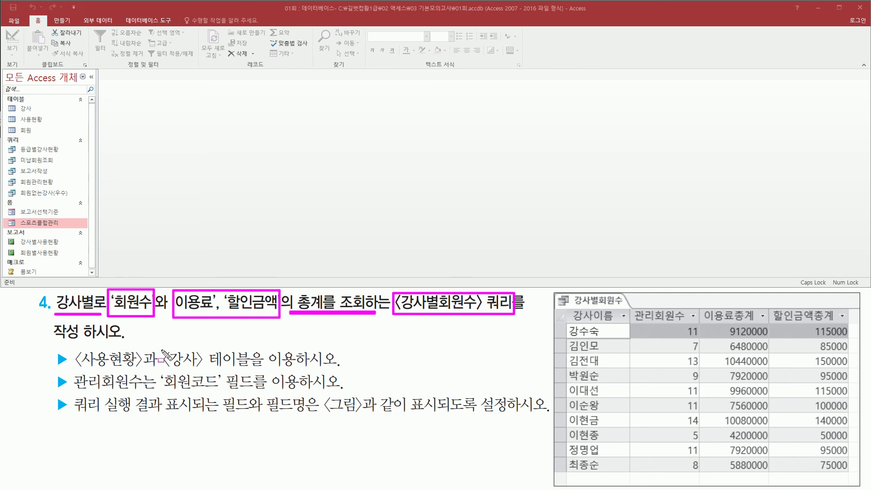
mouse_move(74, 347)
left_mouse_down()
mouse_move(155, 369)
mouse_move(252, 368)
left_mouse_up()
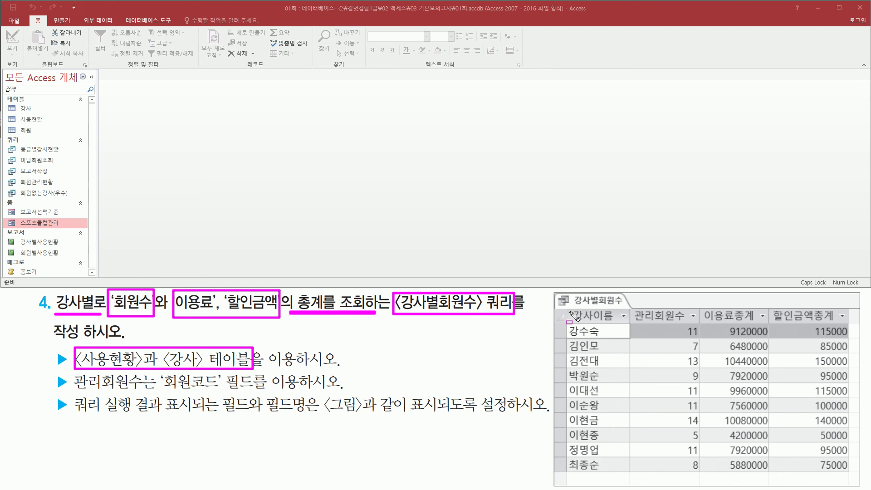
mouse_move(571, 311)
left_mouse_down()
mouse_move(586, 325)
mouse_move(706, 329)
mouse_move(704, 477)
left_mouse_up()
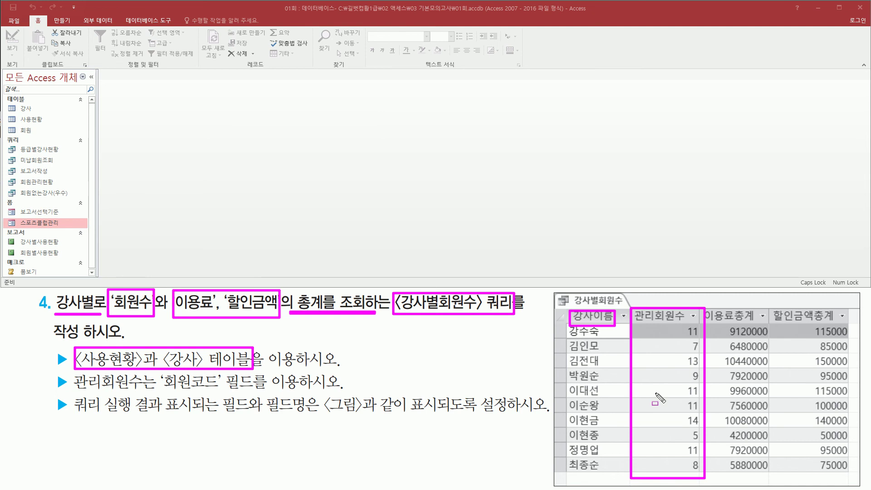
left_click_drag(74, 389, 256, 400)
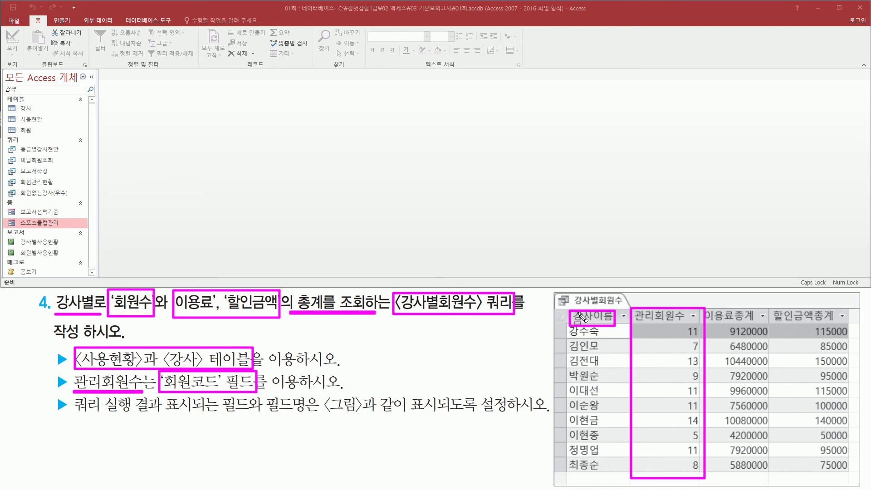
mouse_move(705, 307)
left_mouse_down()
mouse_move(776, 335)
mouse_move(849, 331)
mouse_move(847, 475)
left_mouse_up()
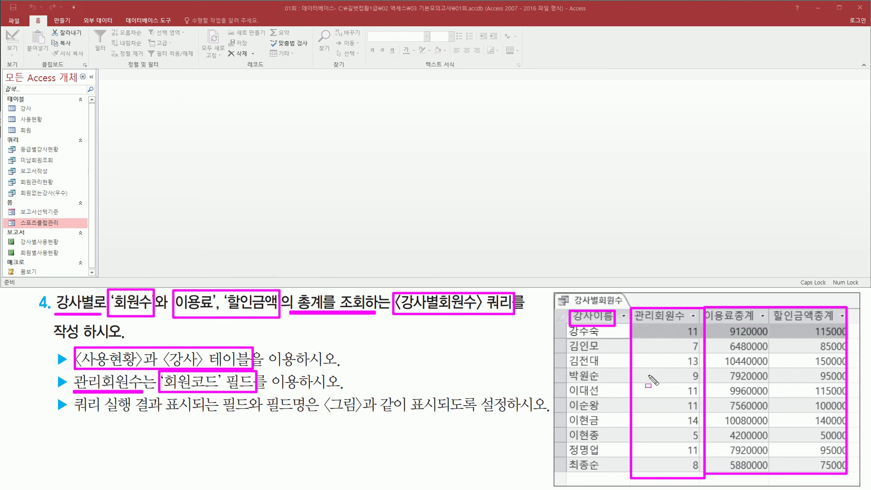
left_click_drag(73, 414, 512, 417)
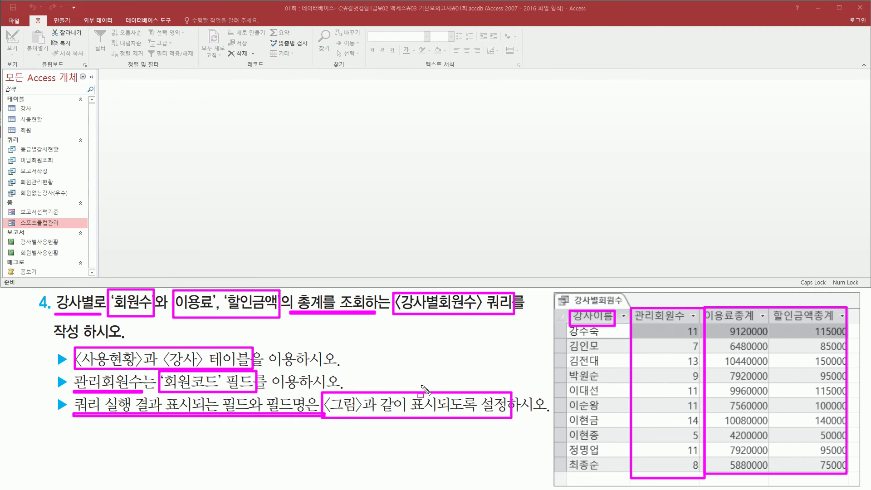
- Start a new query in design view
left_click(59, 22)
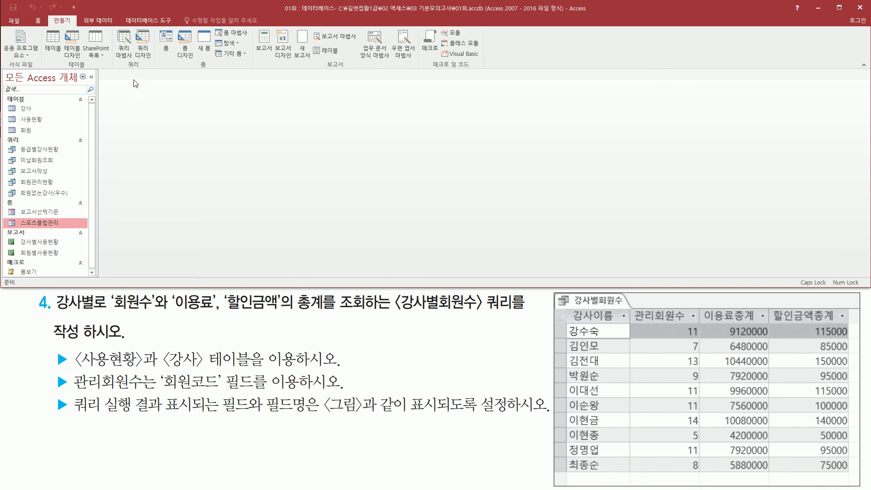
left_click_drag(121, 71, 152, 71)
left_click_drag(135, 26, 157, 68)
key("Escape")
left_click(143, 45)
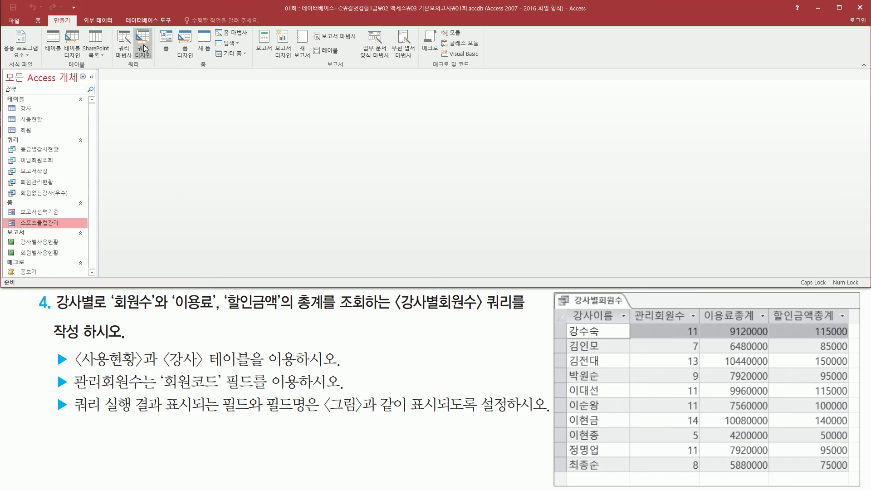
left_click_drag(403, 174, 349, 94)
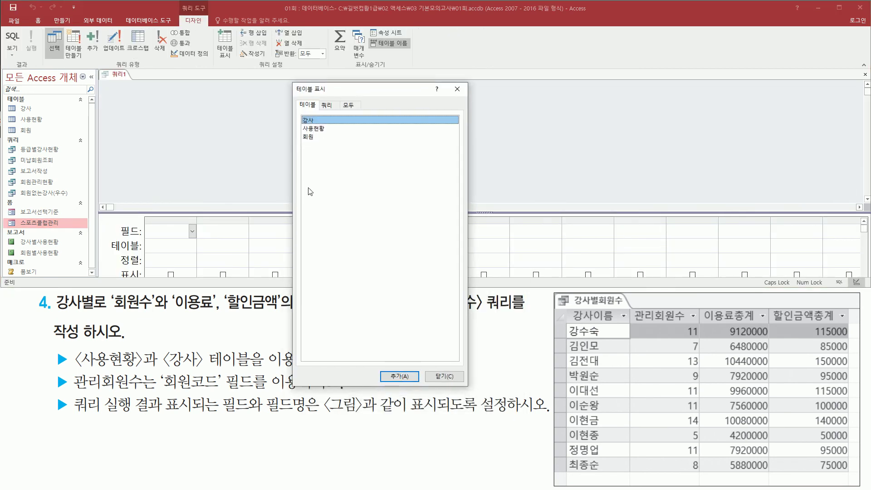
- Add the 강사 and 사용현황 tables to the new query and finish choosing tables
mouse_move(72, 344)
left_mouse_down()
mouse_move(204, 377)
mouse_move(249, 375)
left_mouse_up()
key("Escape")
double_click(313, 121)
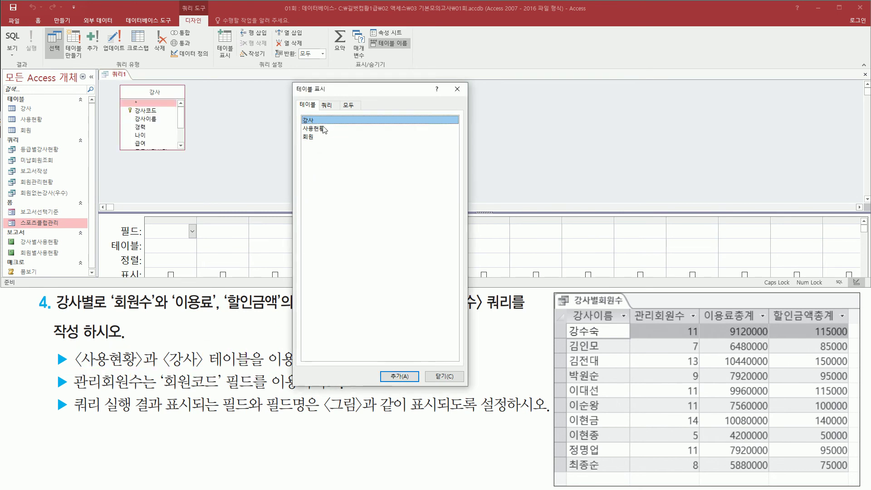
double_click(325, 129)
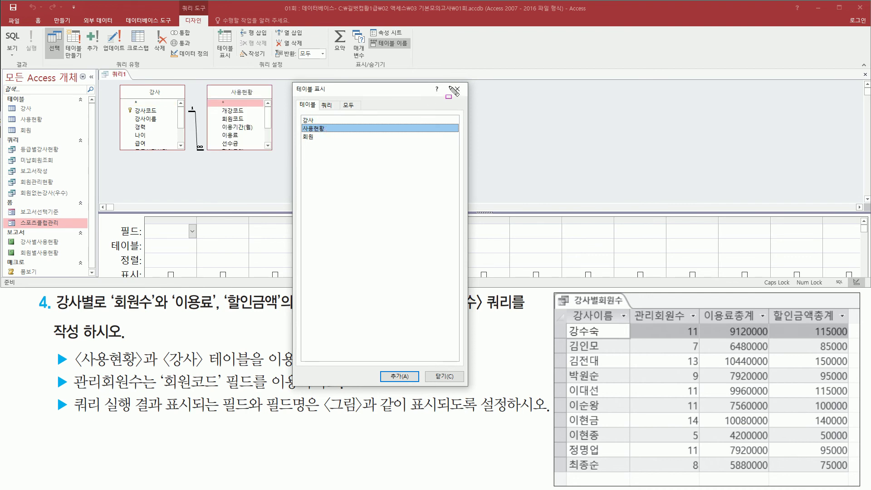
left_click_drag(451, 83, 469, 96)
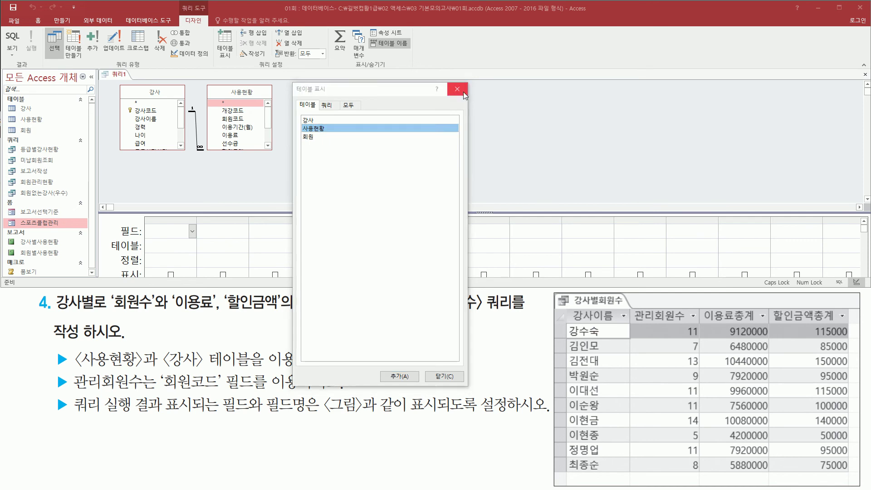
left_click(457, 89)
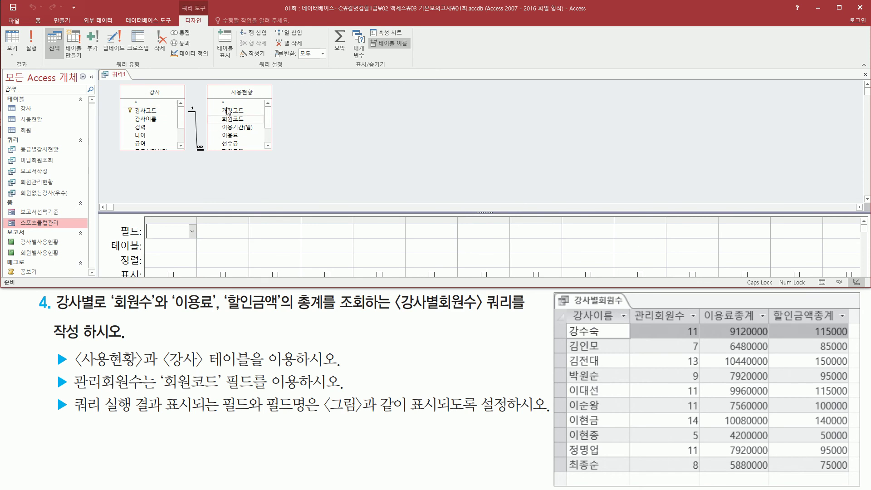
- Enlarge the design grid and add the 강사이름 field of the 강사 table as the first column
left_click_drag(256, 211, 264, 171)
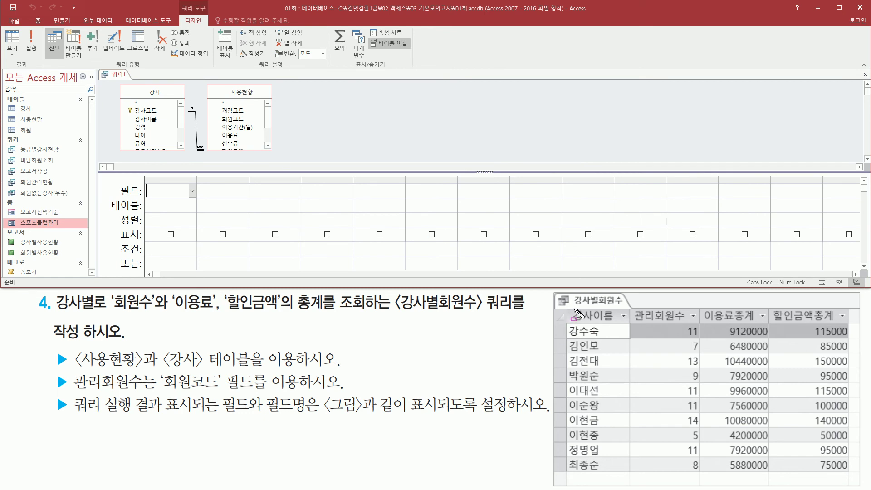
mouse_move(570, 307)
left_mouse_down()
mouse_move(579, 335)
mouse_move(816, 333)
mouse_move(847, 323)
left_mouse_up()
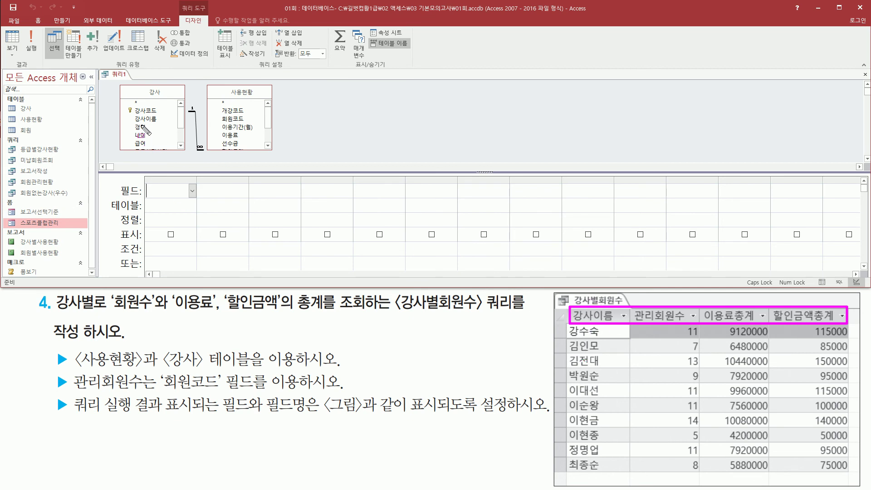
key("Escape")
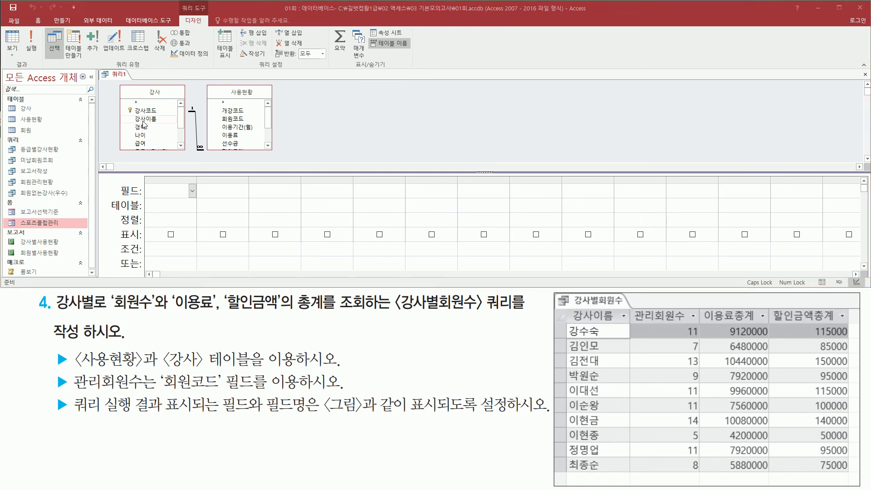
left_click(146, 120)
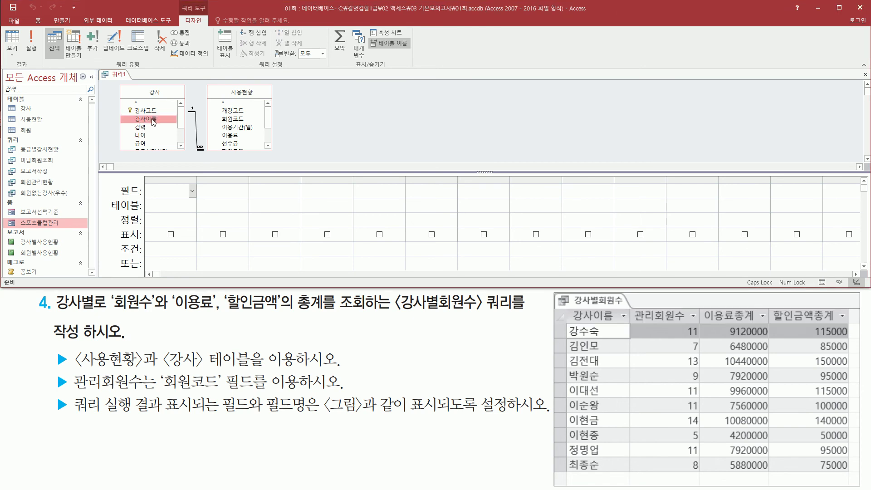
double_click(152, 119)
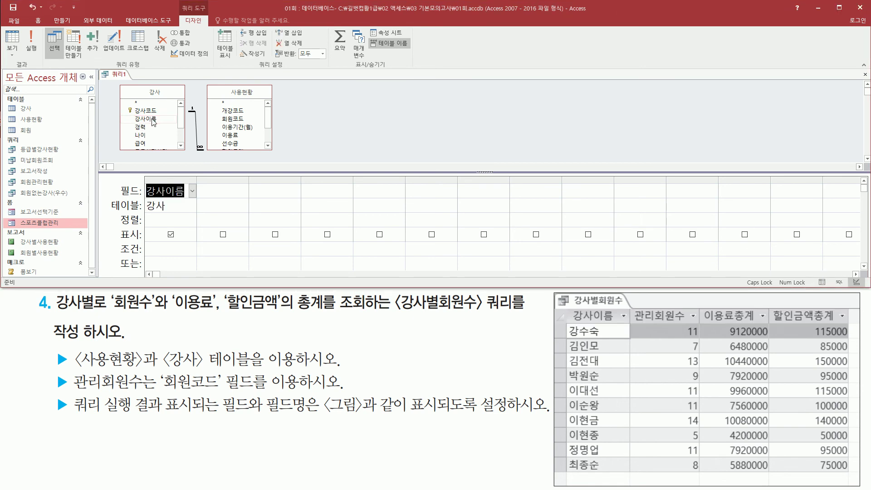
- Add the 회원코드 field of the 사용현황 table as the second column for the 관리회원수 count
key("ctrl+2")
mouse_move(629, 304)
left_mouse_down()
mouse_move(697, 328)
mouse_move(699, 470)
left_mouse_up()
mouse_move(160, 369)
left_mouse_down()
mouse_move(253, 392)
mouse_move(303, 391)
left_mouse_up()
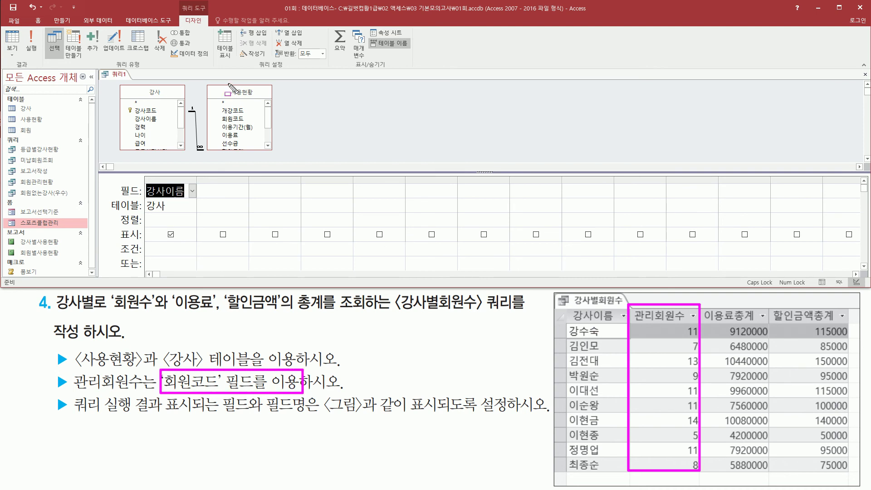
left_click_drag(217, 113, 254, 126)
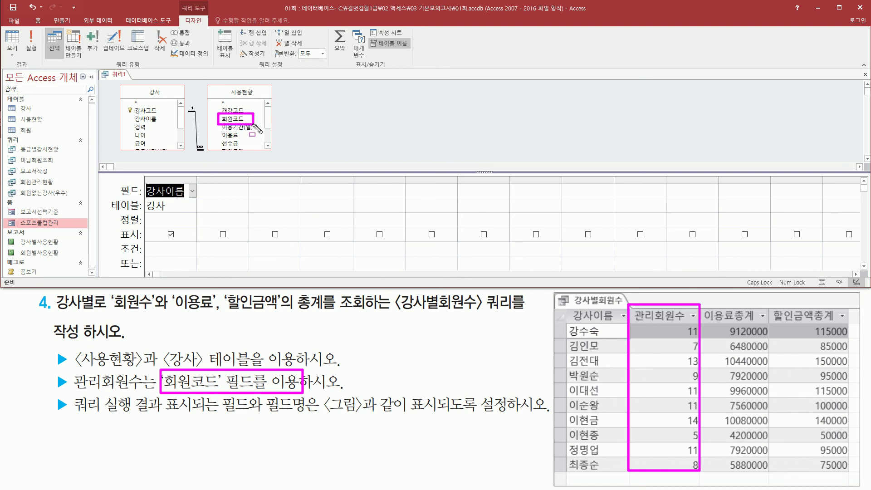
key("Escape")
left_click(241, 119)
double_click(241, 119)
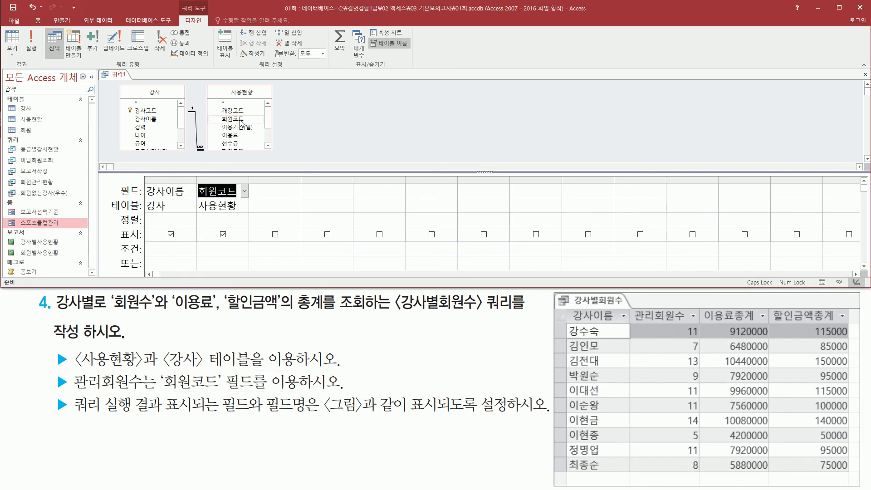
- Add the 이용료 and 할인금액 fields of the 사용현황 table as the third and fourth query columns
mouse_move(701, 303)
left_mouse_down()
mouse_move(761, 325)
mouse_move(847, 324)
left_mouse_up()
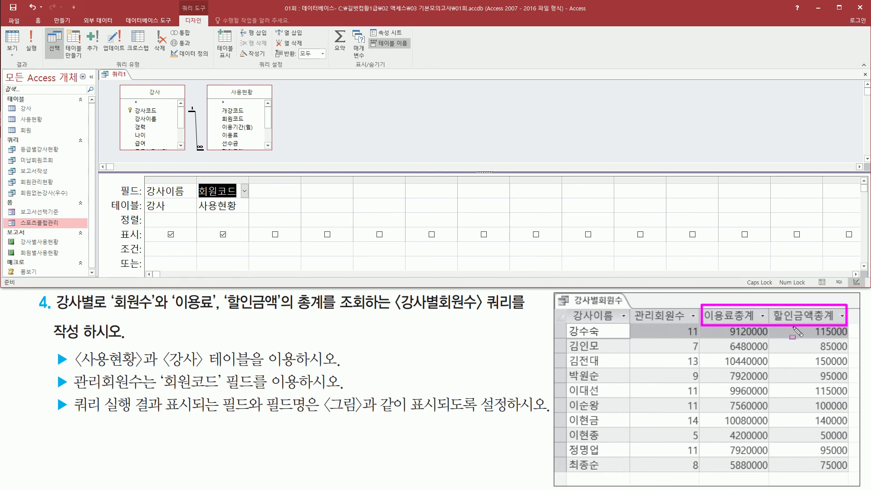
key("Escape")
left_click(236, 135)
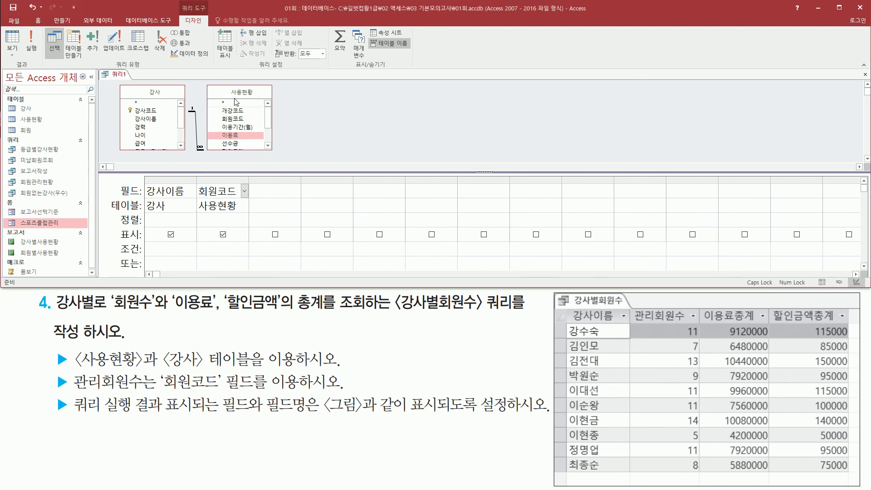
left_click(239, 136)
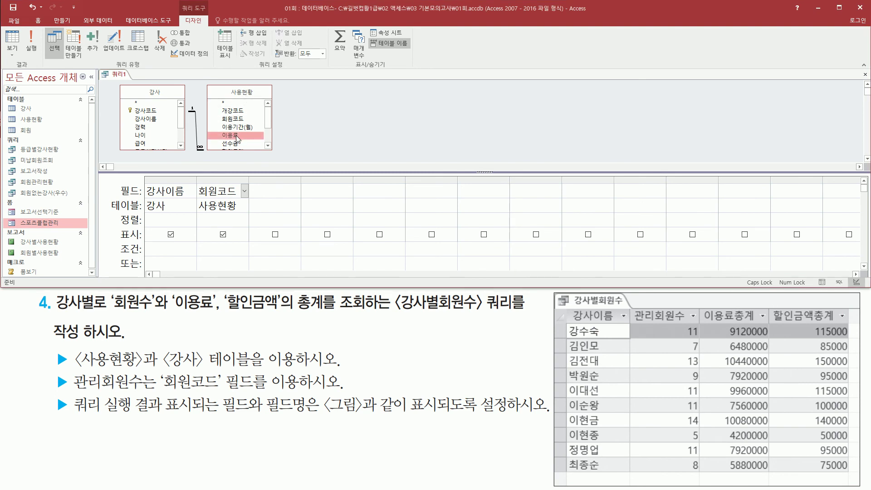
double_click(237, 135)
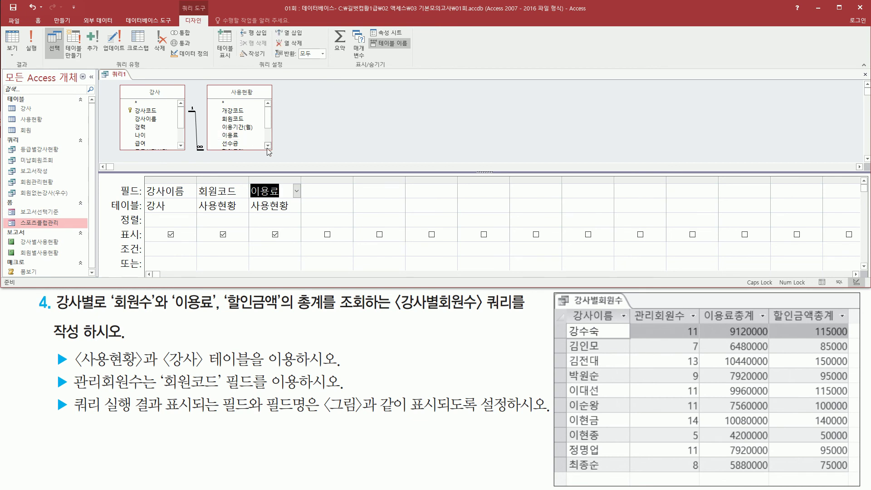
left_click(267, 146)
left_click(267, 146)
left_click(240, 137)
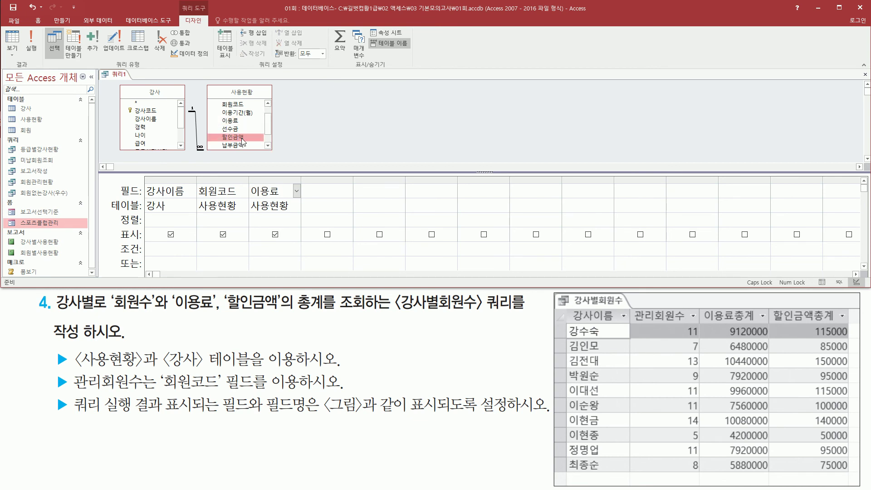
double_click(241, 137)
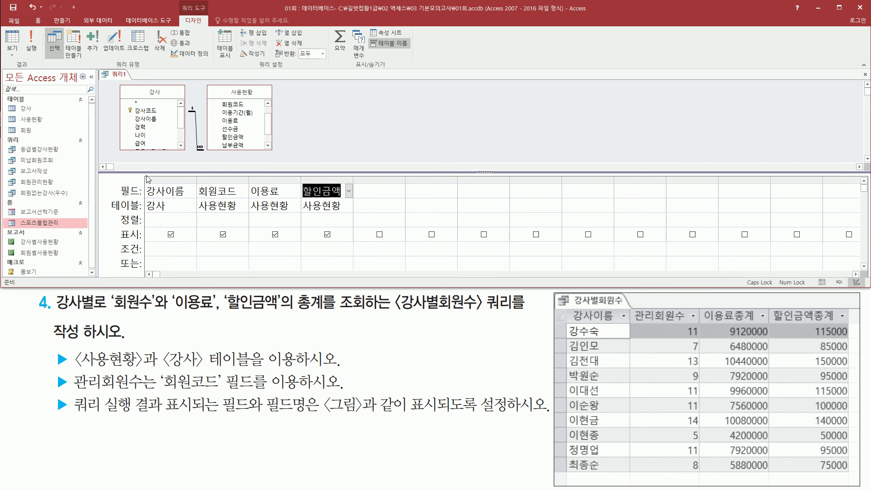
- Run the ungrouped query and examine the repeated instructor rows with their 회원코드, 이용료 and 할인금액 values
mouse_move(142, 175)
left_mouse_down()
mouse_move(326, 223)
mouse_move(357, 218)
left_mouse_up()
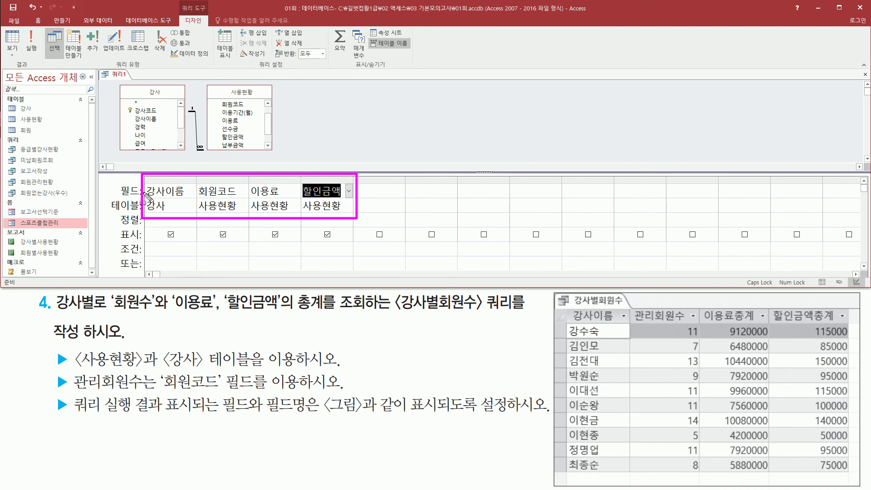
left_click_drag(24, 28, 45, 58)
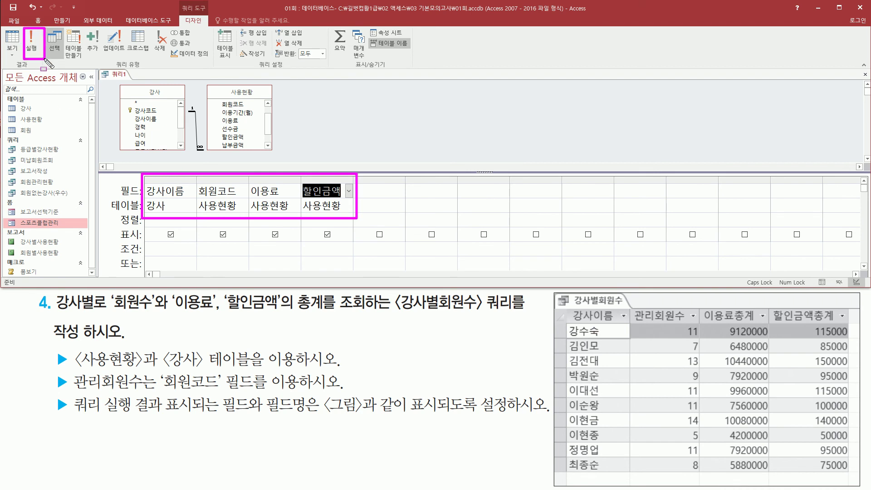
left_click(33, 43)
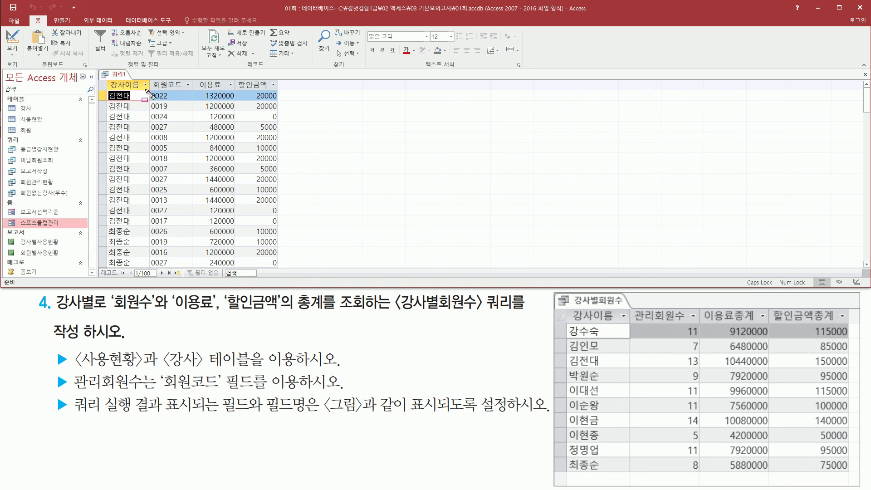
left_click_drag(107, 90, 141, 226)
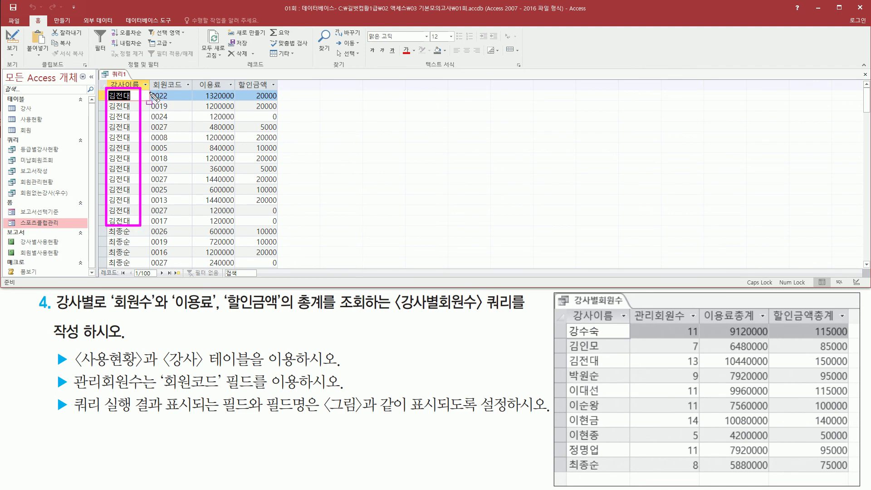
left_click_drag(150, 88, 151, 204)
left_click_drag(157, 216, 175, 226)
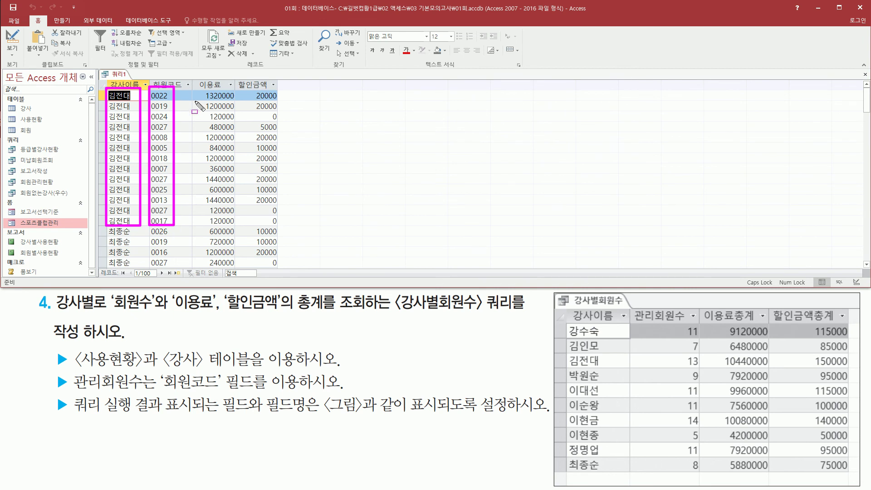
mouse_move(199, 89)
left_mouse_down()
mouse_move(215, 219)
mouse_move(278, 226)
left_mouse_up()
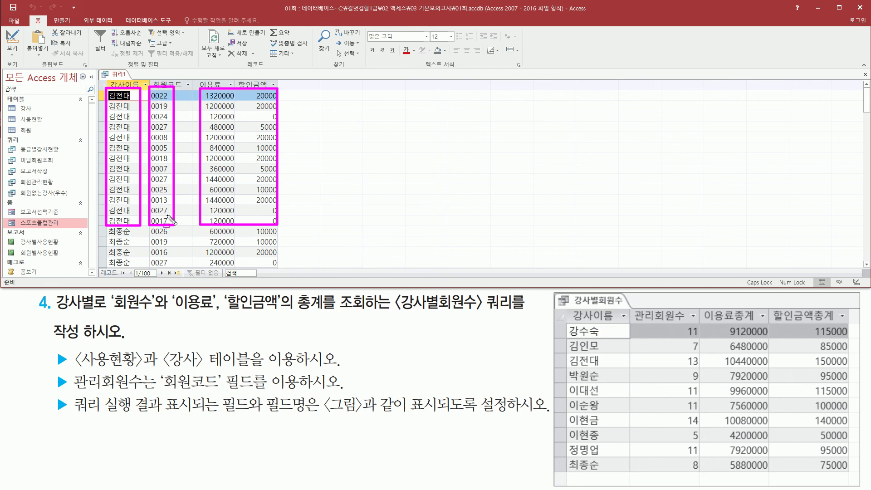
left_click_drag(207, 91, 235, 222)
left_click_drag(253, 90, 273, 222)
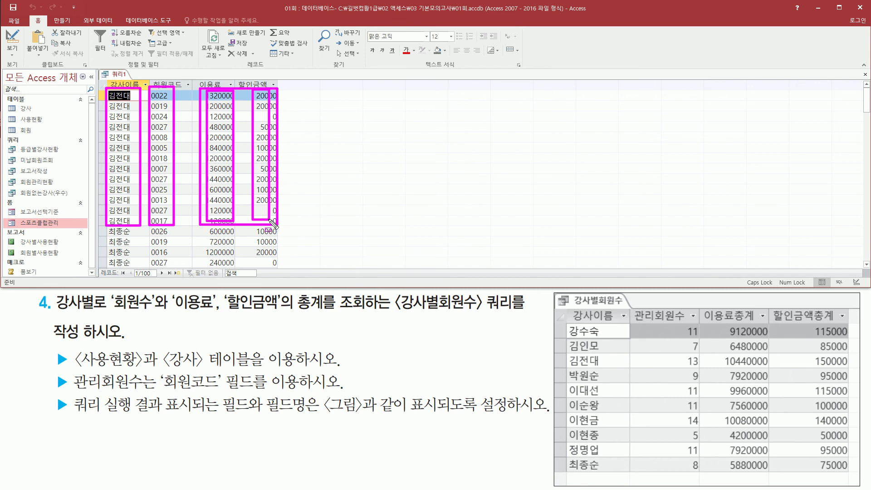
left_click_drag(272, 223, 273, 223)
left_click_drag(111, 95, 136, 225)
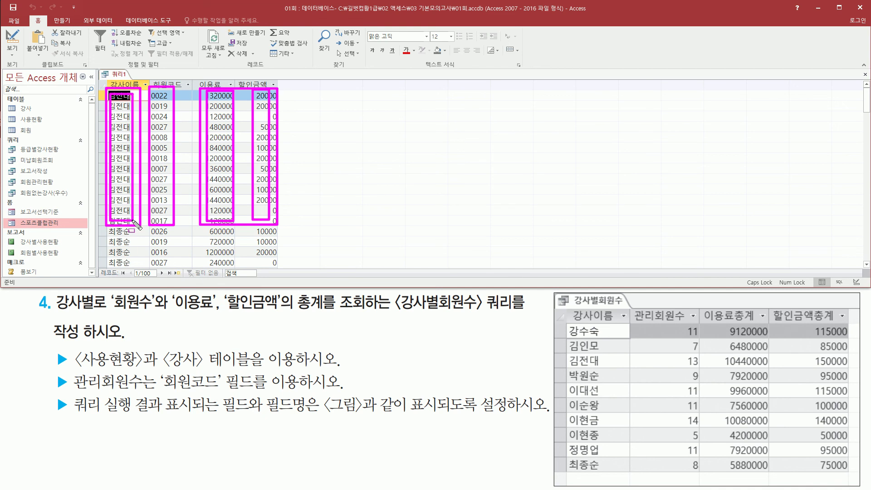
key("Escape")
- Return the query to design view and show the 요약 row in the design grid
right_click(119, 75)
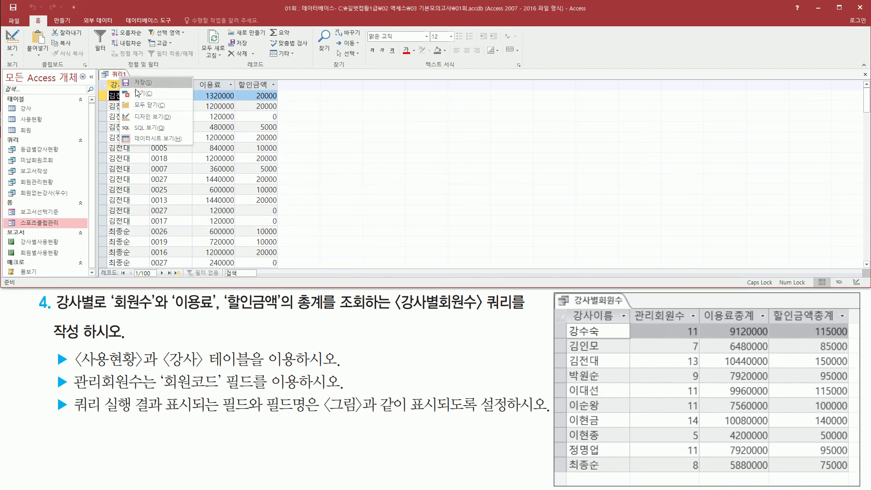
left_click(144, 117)
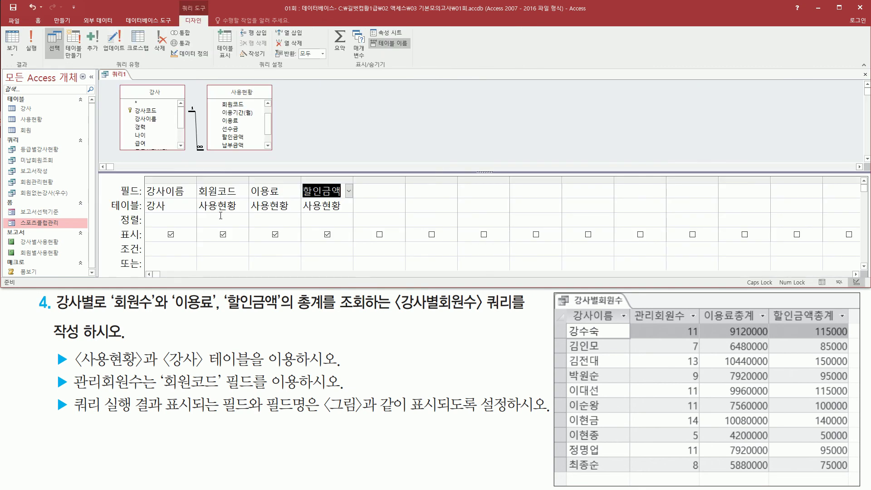
left_click(187, 221)
left_click_drag(328, 22, 352, 60)
key("Escape")
left_click(340, 40)
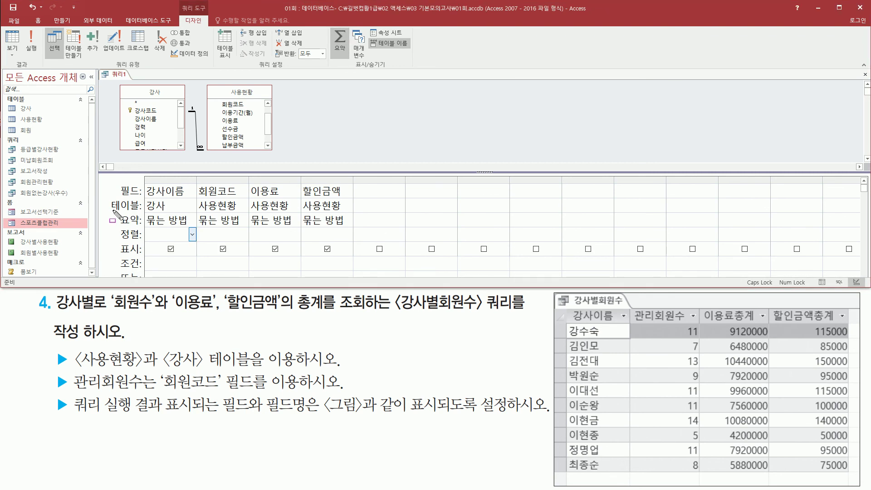
- Set the 요약 function of the 회원코드 column to 개수
left_click_drag(112, 209, 362, 230)
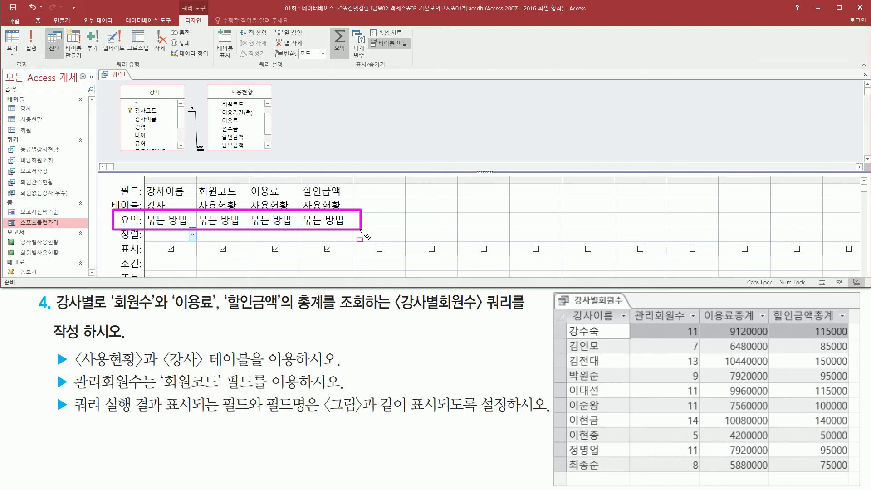
left_click_drag(196, 183, 239, 200)
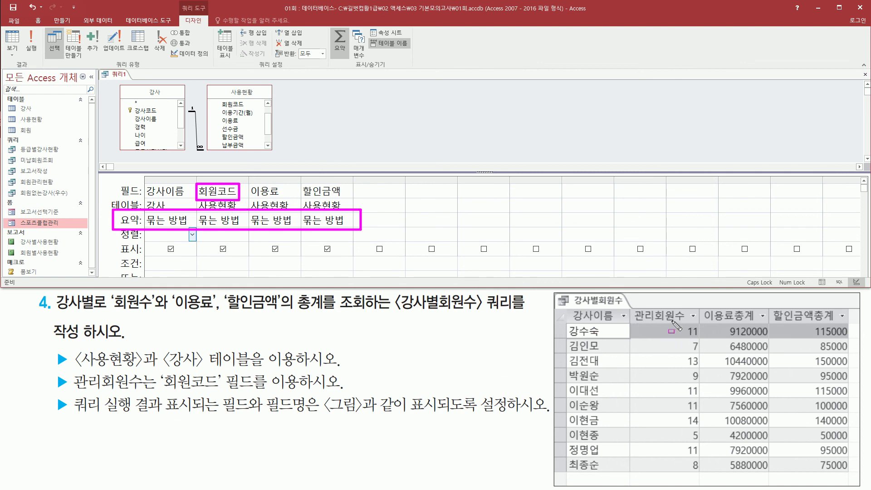
key("Escape")
left_click(224, 218)
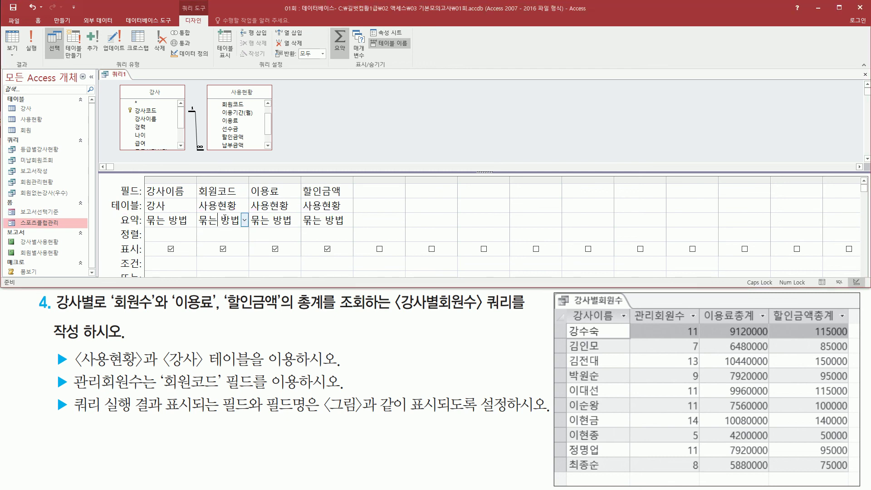
left_click(244, 220)
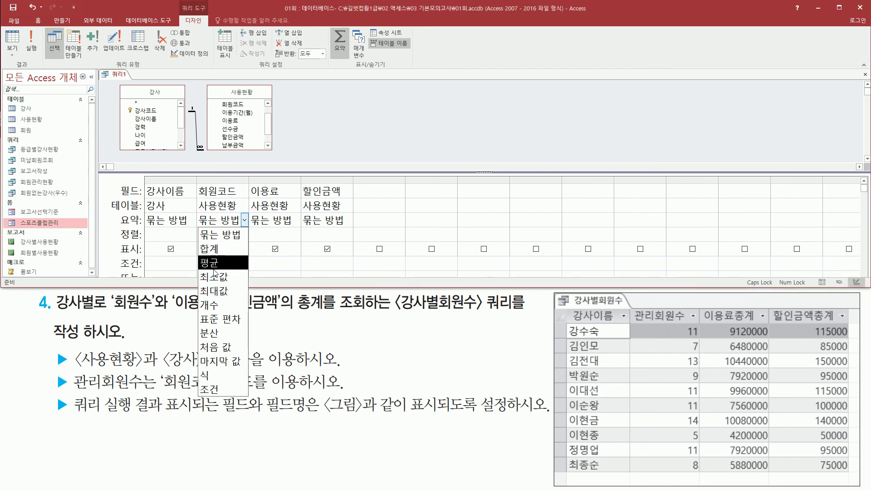
left_click(226, 302)
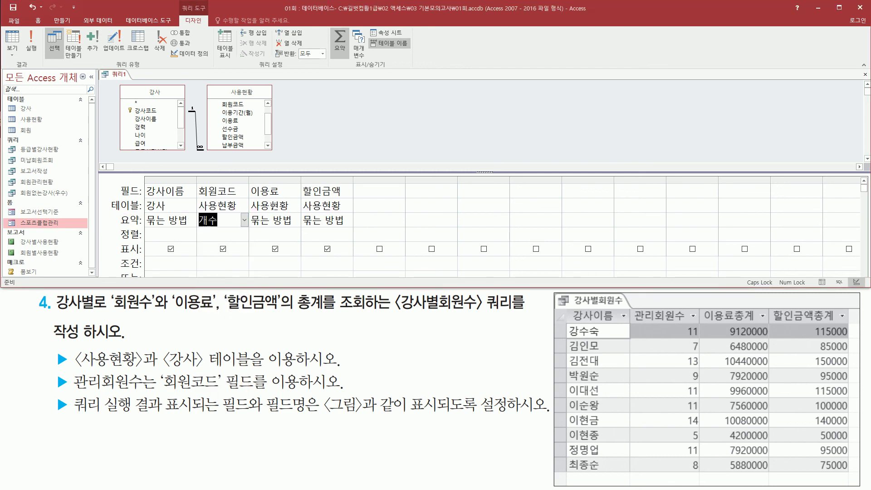
- Set the 요약 function of both the 이용료 and 할인금액 columns to 합계
left_click(296, 222)
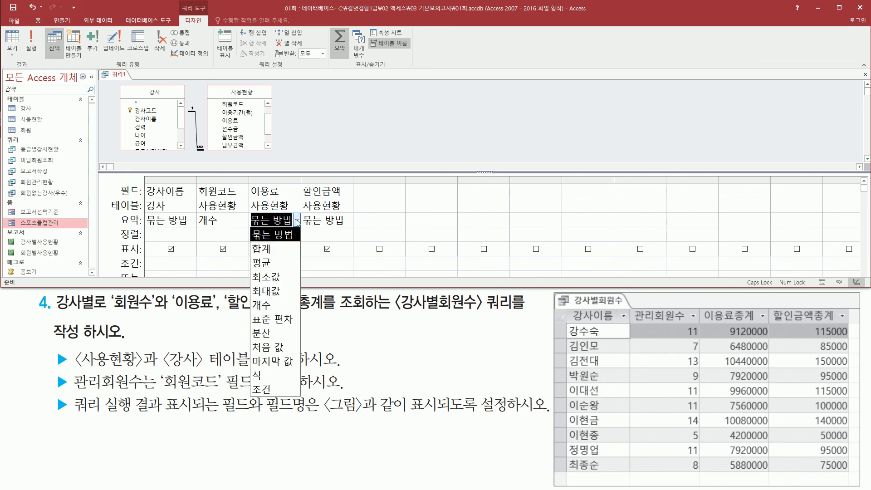
left_click(278, 250)
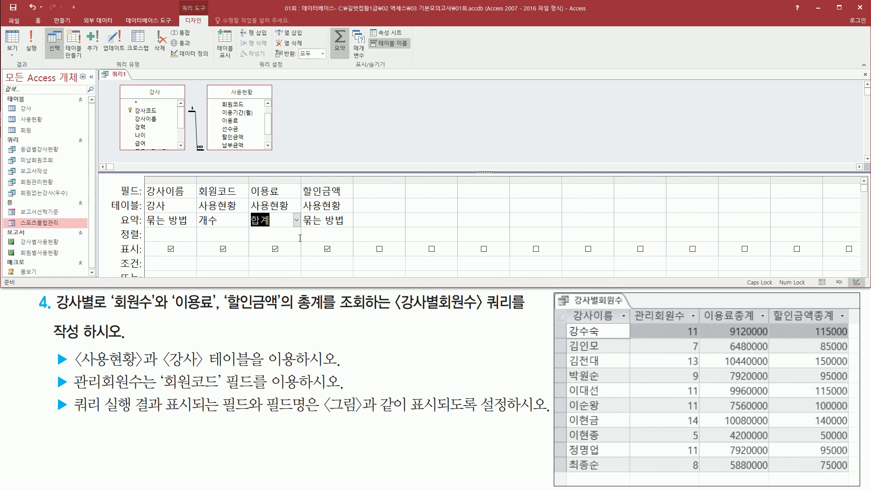
left_click(336, 220)
left_click(348, 221)
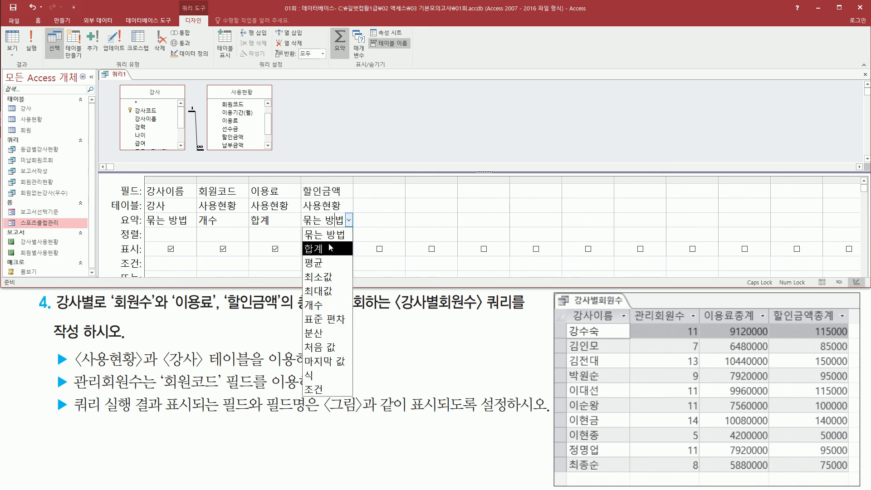
left_click(328, 251)
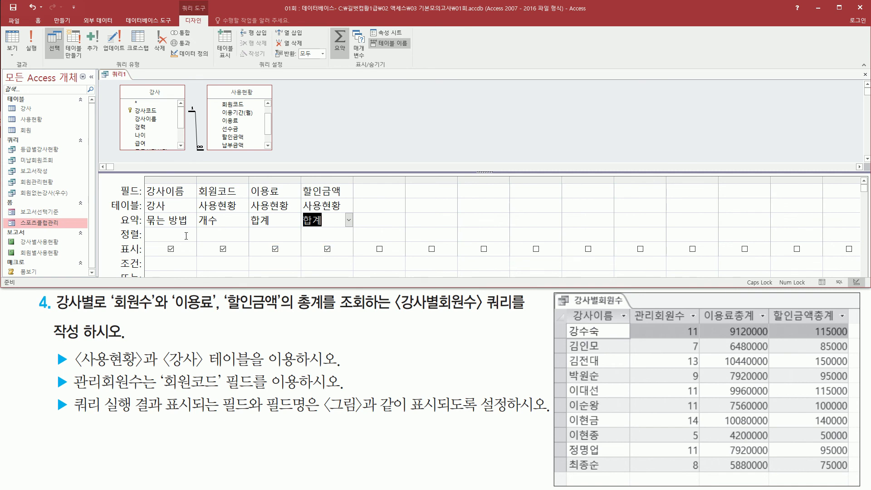
- Review the 요약 setting of each of the four columns and run the summary query
mouse_move(143, 182)
left_mouse_down()
mouse_move(189, 198)
mouse_move(149, 220)
mouse_move(192, 229)
left_mouse_up()
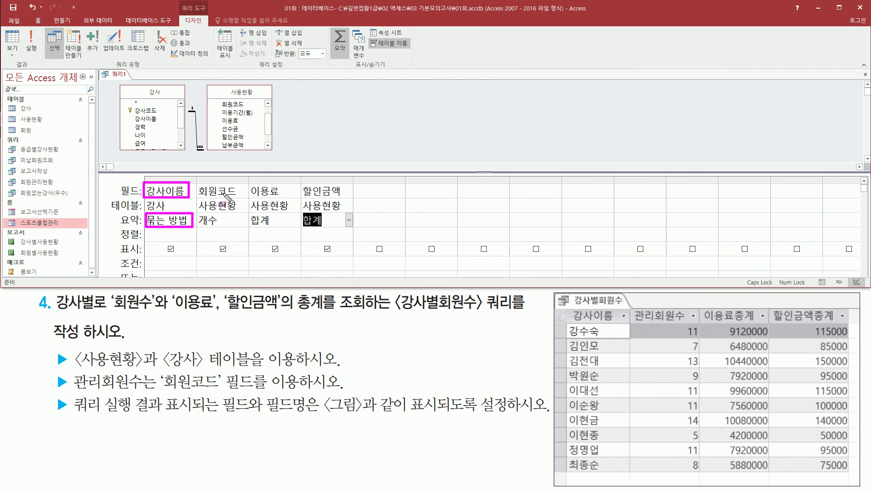
left_click_drag(196, 210, 236, 229)
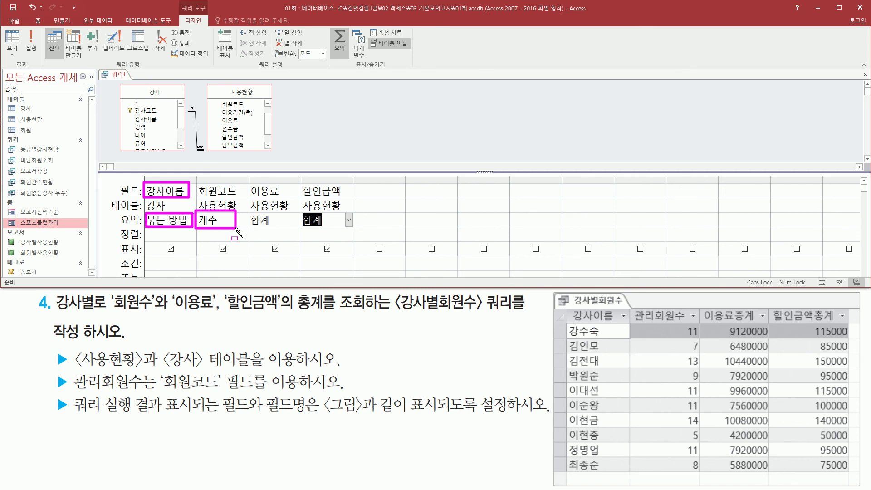
mouse_move(251, 184)
left_mouse_down()
mouse_move(288, 198)
mouse_move(282, 225)
left_mouse_up()
mouse_move(302, 181)
left_mouse_down()
mouse_move(334, 199)
mouse_move(353, 195)
left_mouse_up()
left_click_drag(302, 212, 327, 227)
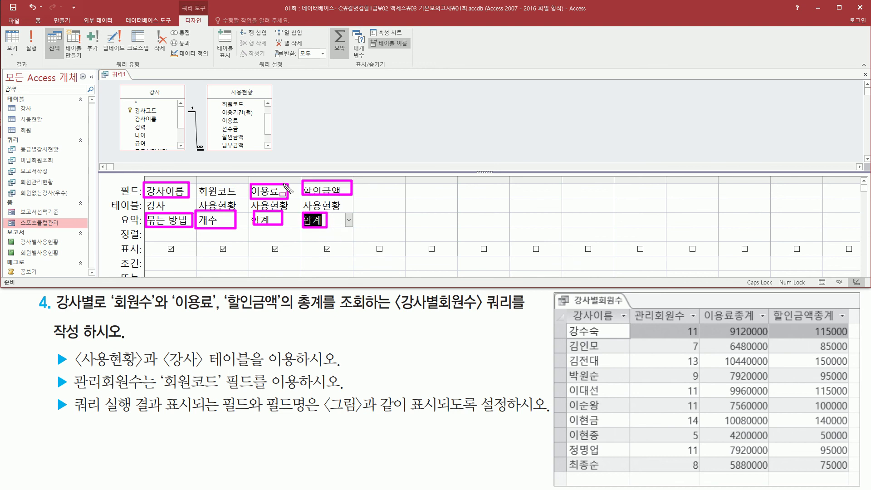
key("Escape")
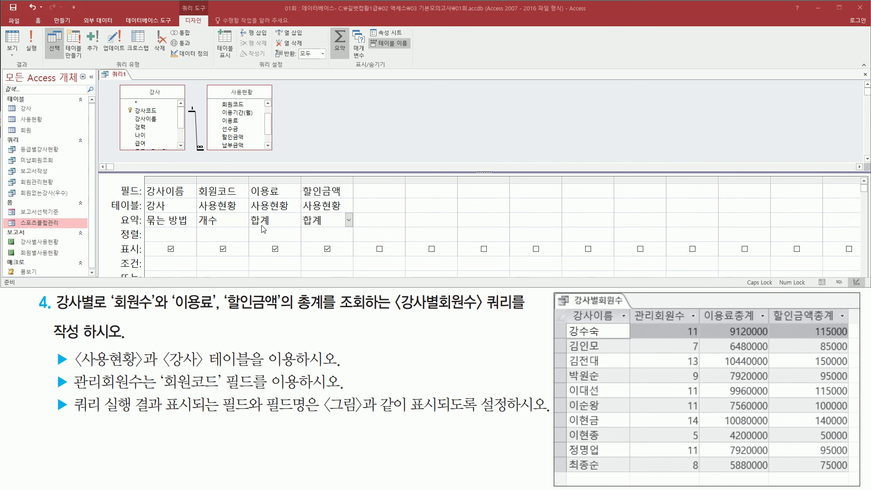
left_click(33, 49)
left_click(33, 49)
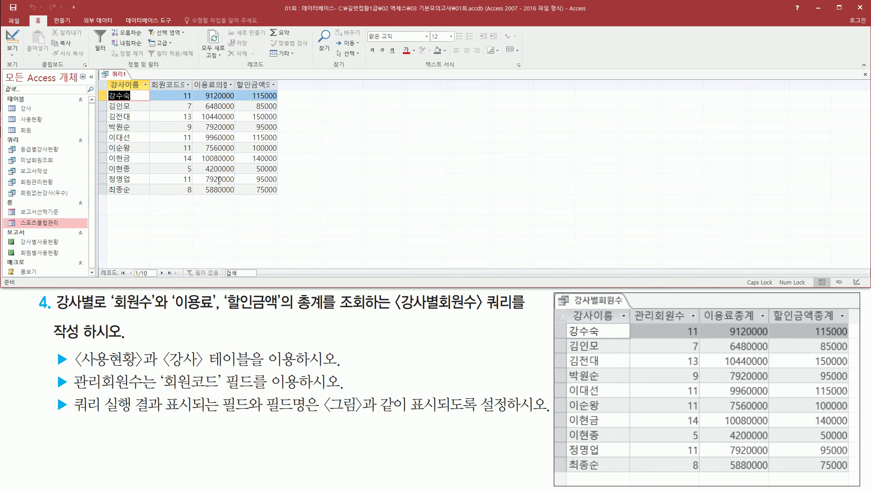
- Examine the grouped result's 강사이름 column and the member count, 이용료 and 할인금액 totals per instructor
key("ctrl+2")
mouse_move(109, 78)
left_mouse_down()
mouse_move(146, 89)
mouse_move(112, 109)
mouse_move(136, 201)
left_mouse_up()
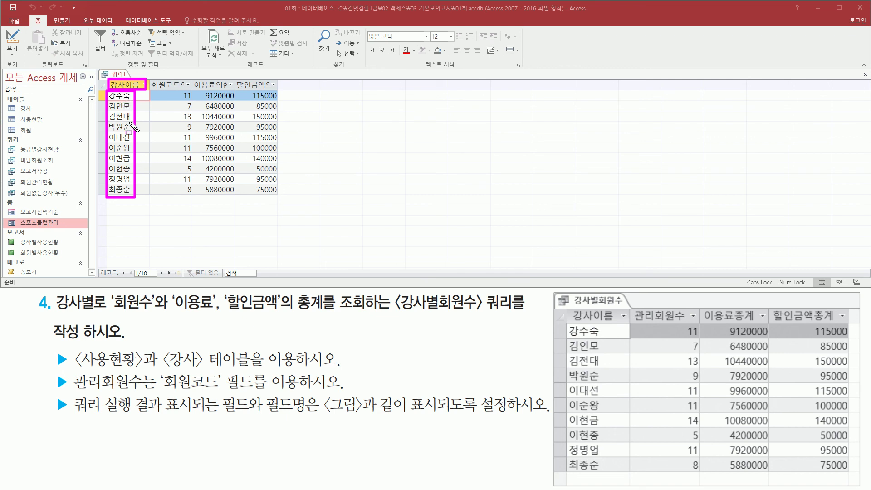
mouse_move(167, 89)
left_mouse_down()
mouse_move(175, 100)
mouse_move(284, 104)
left_mouse_up()
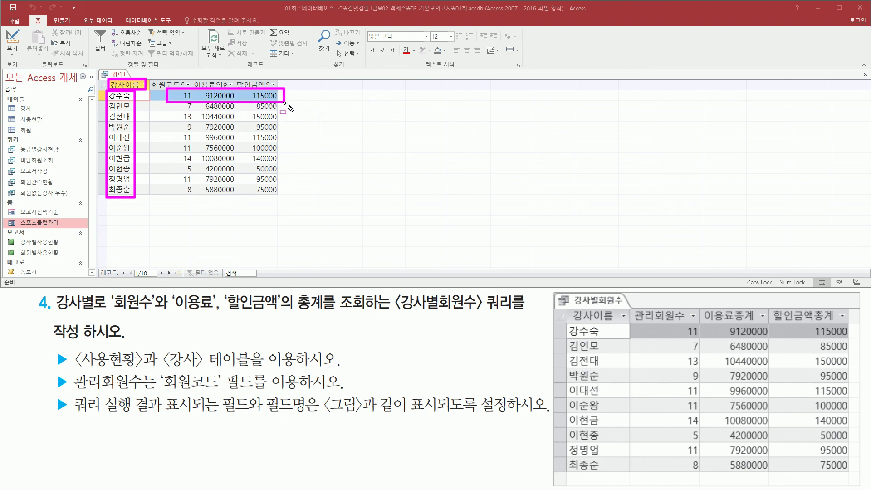
key("Escape")
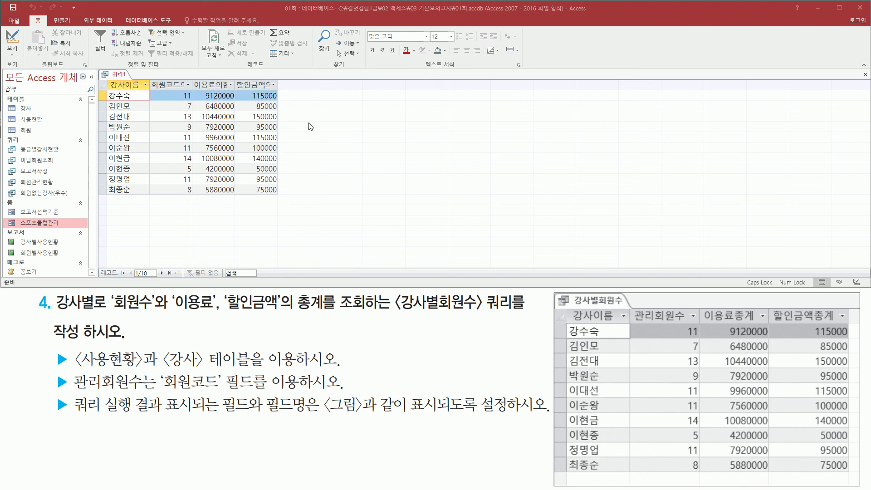
key("ctrl+shift+d")
mouse_move(106, 90)
left_mouse_down()
mouse_move(135, 101)
mouse_move(144, 200)
left_mouse_up()
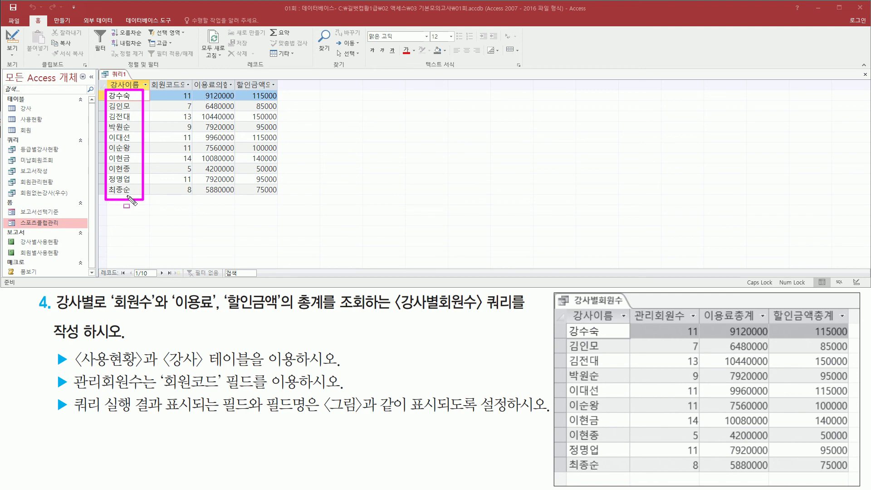
- Compare the query result's instructor names, member counts and 이용료 and 할인금액 totals with the sample's rows
left_click_drag(570, 323, 587, 393)
left_click_drag(601, 422, 606, 473)
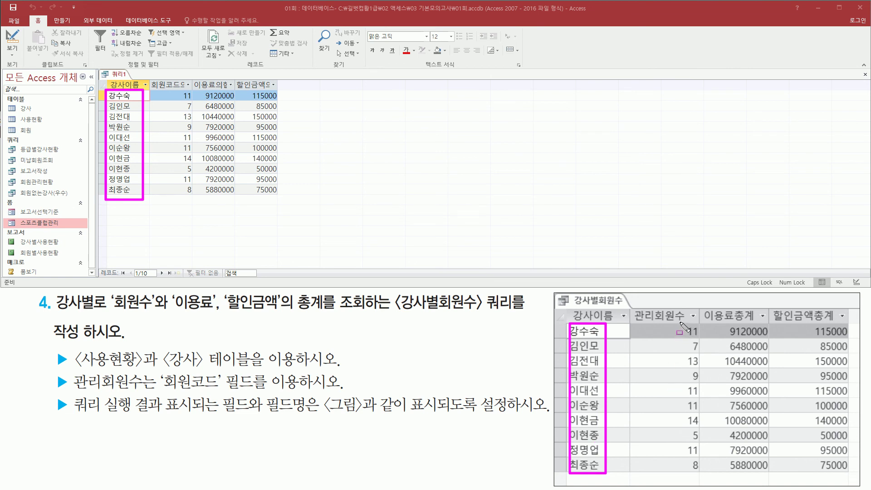
mouse_move(680, 323)
left_mouse_down()
mouse_move(703, 351)
mouse_move(701, 475)
left_mouse_up()
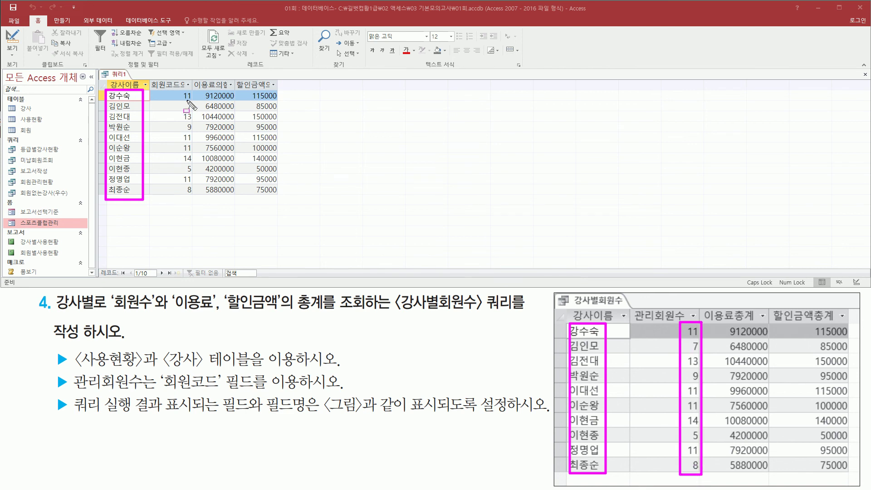
left_click_drag(178, 91, 197, 202)
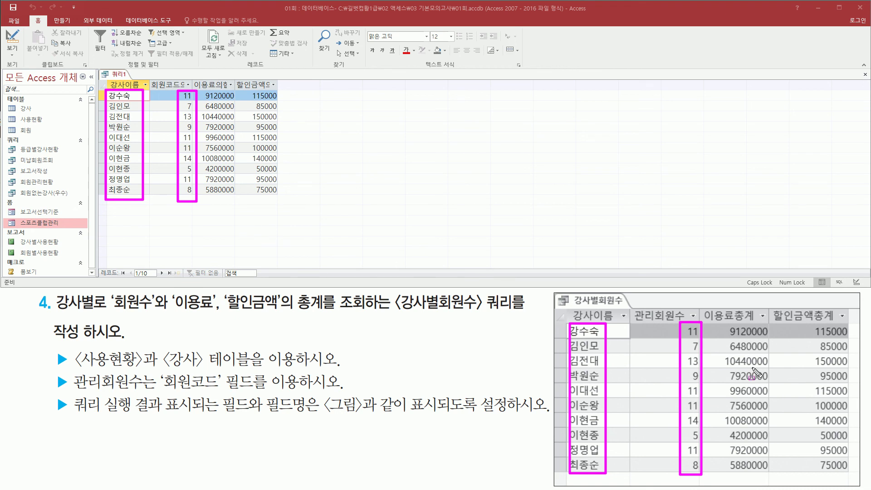
mouse_move(712, 323)
left_mouse_down()
mouse_move(802, 480)
mouse_move(856, 469)
mouse_move(856, 476)
left_mouse_up()
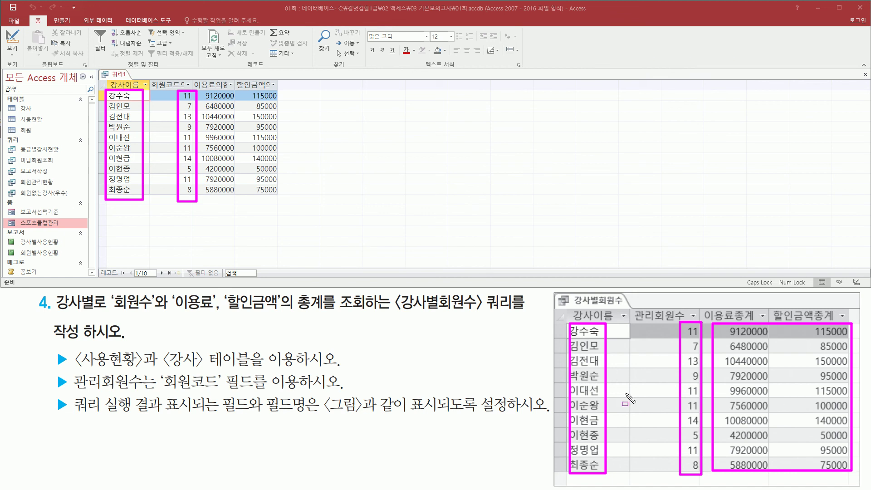
left_click_drag(201, 90, 281, 198)
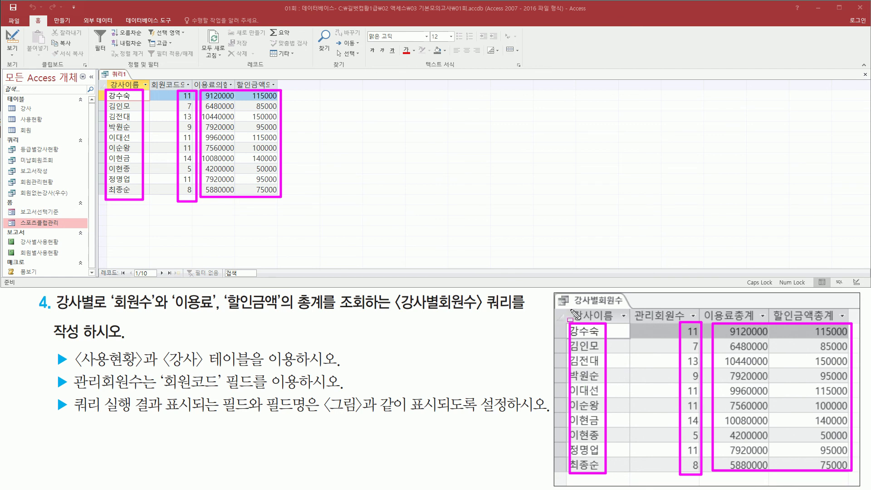
- Compare the result's column headings with the sample's 강사이름, 관리회원수, 이용료총계 and 할인금액총계 headings
left_click_drag(570, 309, 613, 323)
left_click_drag(104, 78, 142, 90)
left_click(635, 322)
mouse_move(649, 322)
left_mouse_down()
mouse_move(684, 323)
mouse_move(687, 306)
left_mouse_up()
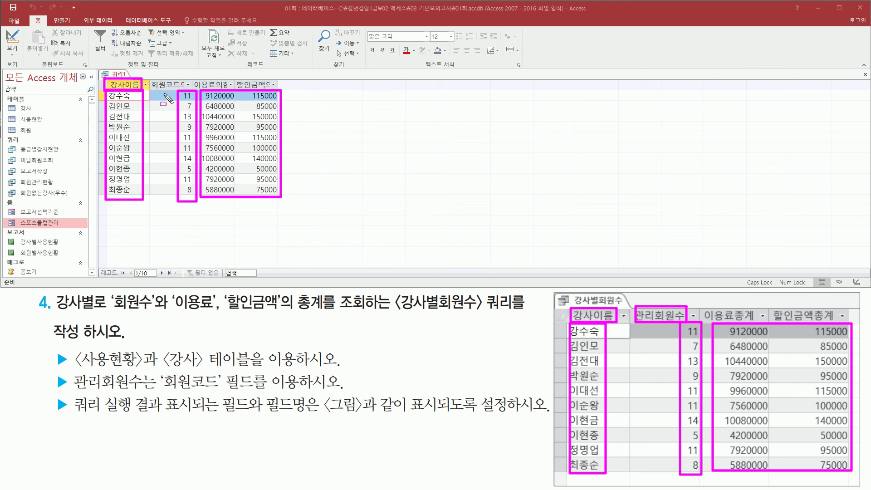
left_click_drag(156, 88, 186, 89)
left_click_drag(213, 88, 282, 94)
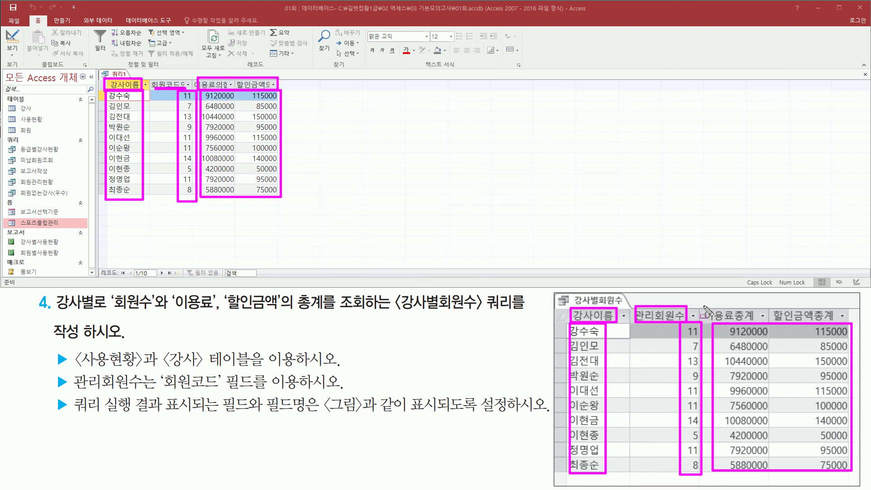
mouse_move(706, 307)
left_mouse_down()
mouse_move(766, 323)
mouse_move(841, 325)
left_mouse_up()
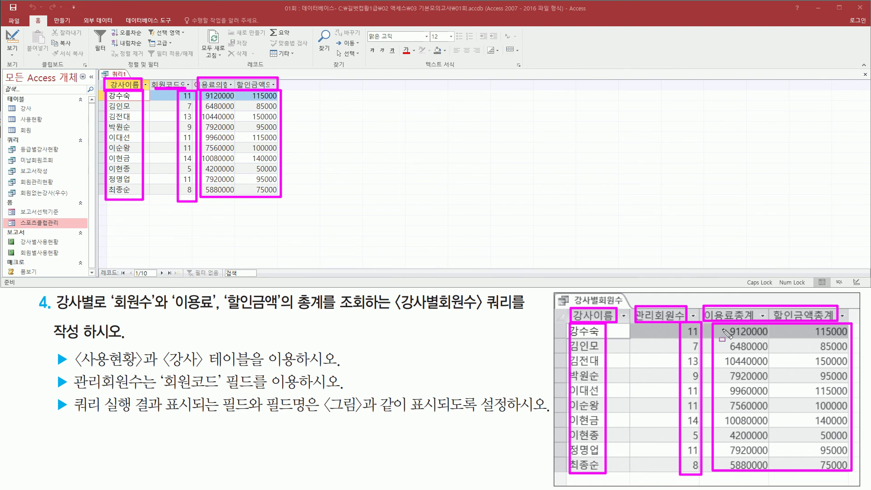
key("Escape")
- Return the query to design view, widen the 회원코드 column and give that field the alias 관리회원수
right_click(120, 76)
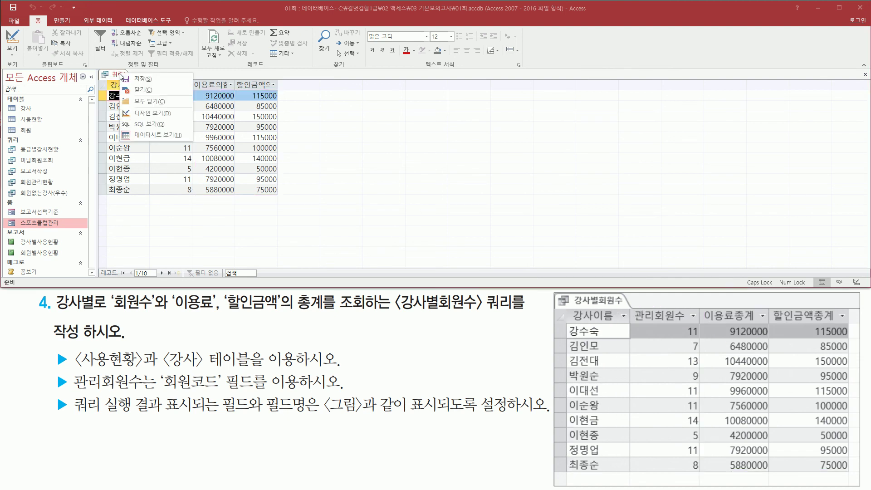
left_click(154, 115)
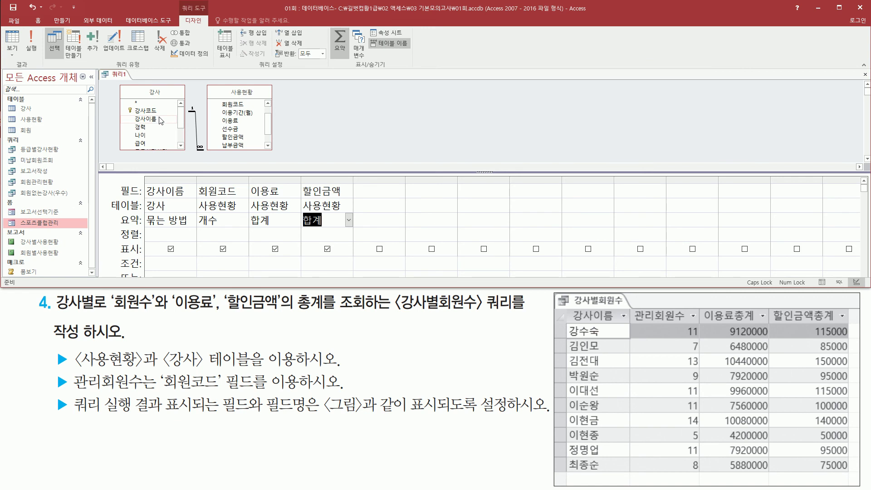
left_click_drag(276, 181, 295, 181)
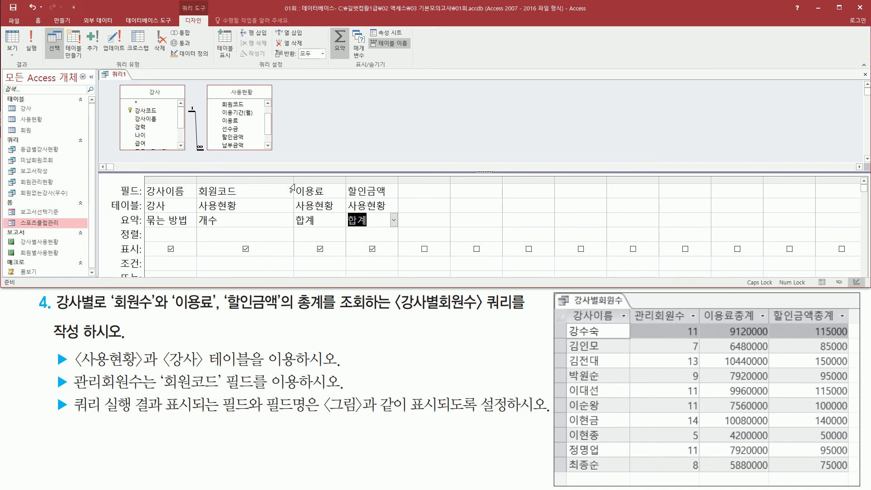
left_click(279, 189)
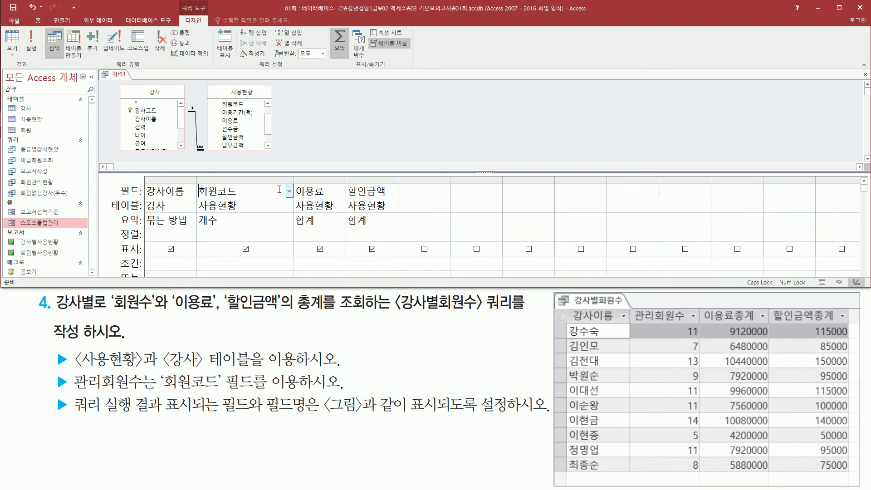
type("관리")
type("회원수")
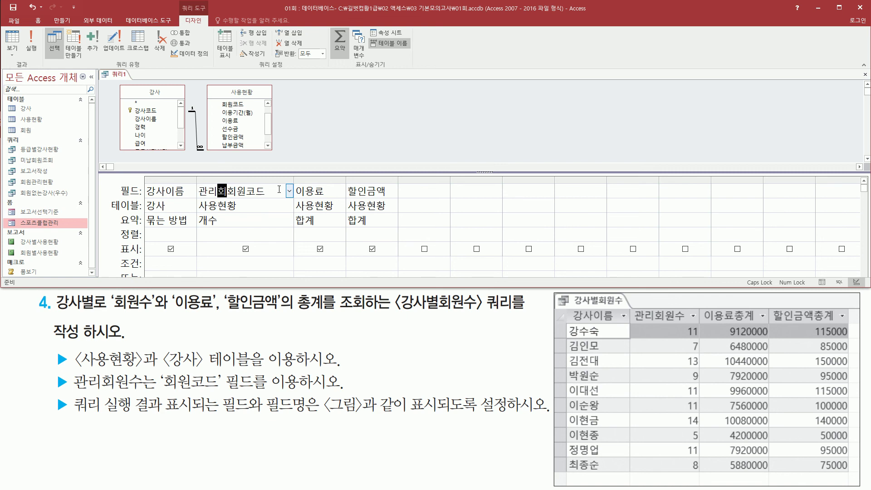
type(":")
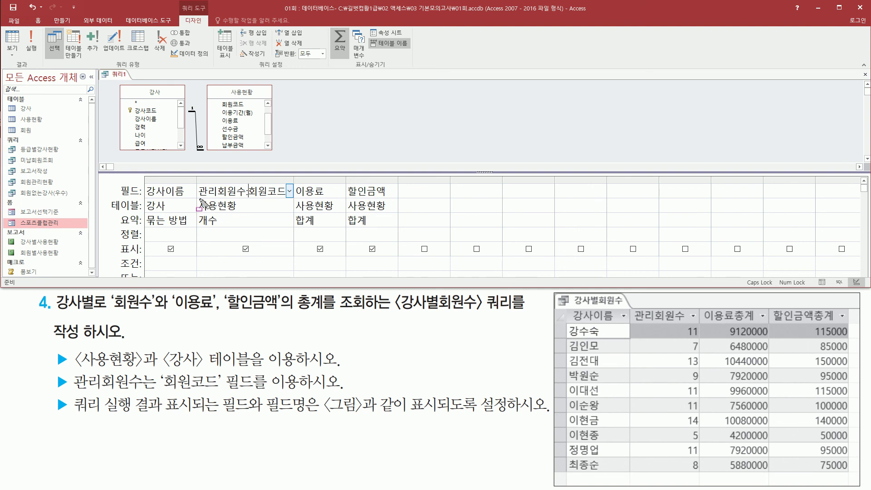
left_click_drag(199, 199, 244, 198)
left_click_drag(248, 197, 286, 198)
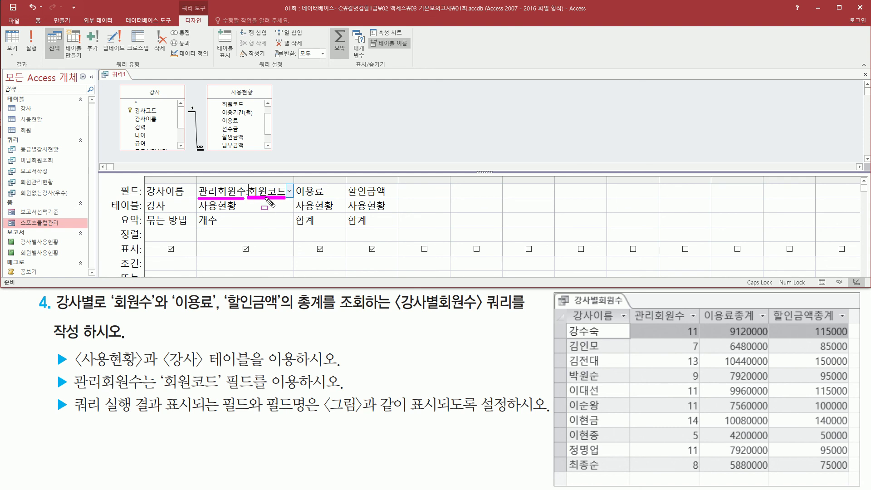
- Widen the 이용료 and 할인금액 design columns and give the 이용료 field the alias 이용료총계
mouse_move(300, 184)
left_mouse_down()
mouse_move(337, 198)
mouse_move(394, 194)
left_mouse_up()
key("Escape")
left_click_drag(346, 180, 536, 182)
left_click(455, 180)
left_click(396, 191)
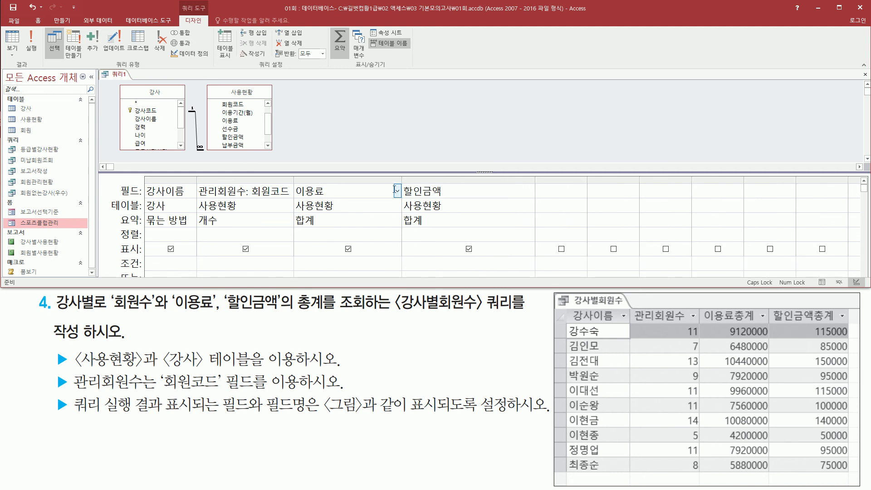
type("이용료총계:이용료")
- Give the 할인금액 field the alias 할인금액총계
left_click(413, 191)
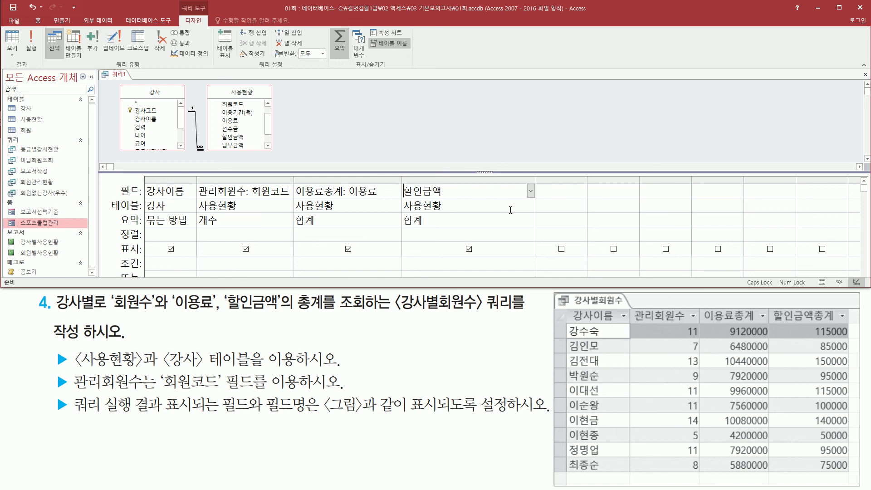
type("할인금ㅇ")
type("액총계")
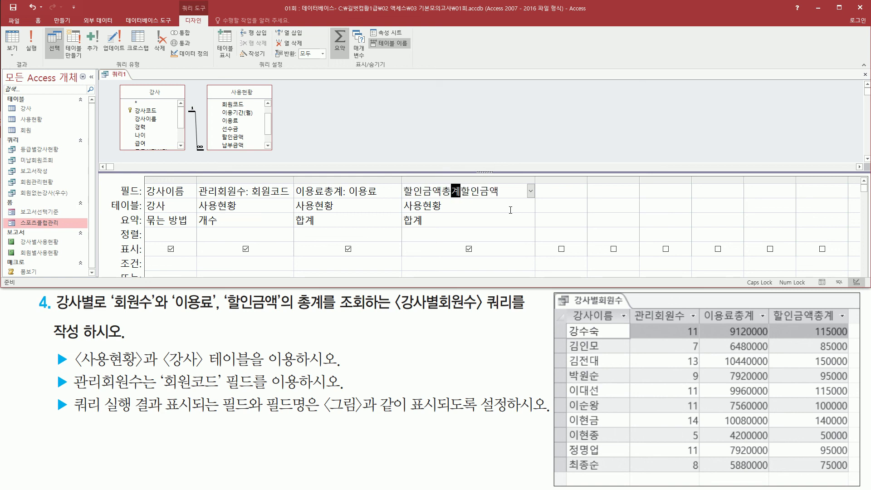
type(":")
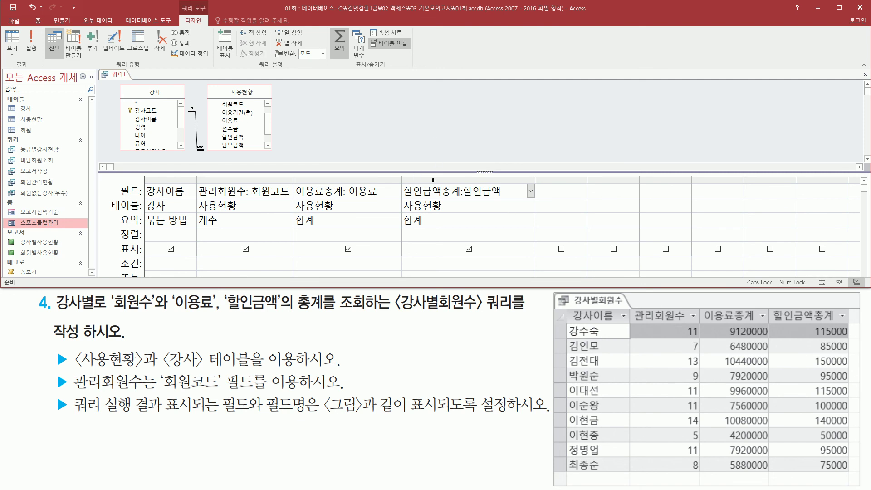
left_click(481, 201)
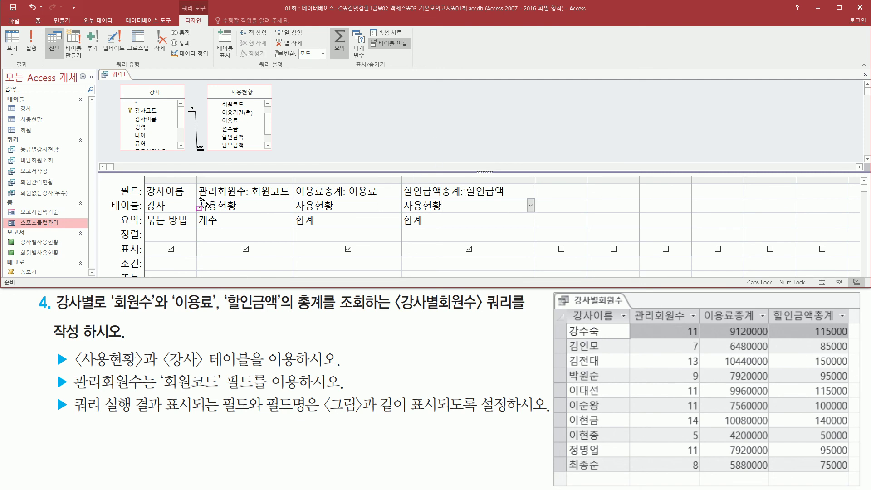
- Check the three field aliases against the sample's headings and run the query to view the renamed columns
mouse_move(232, 205)
left_mouse_down()
mouse_move(252, 187)
mouse_move(346, 200)
left_mouse_up()
left_click_drag(400, 181, 464, 200)
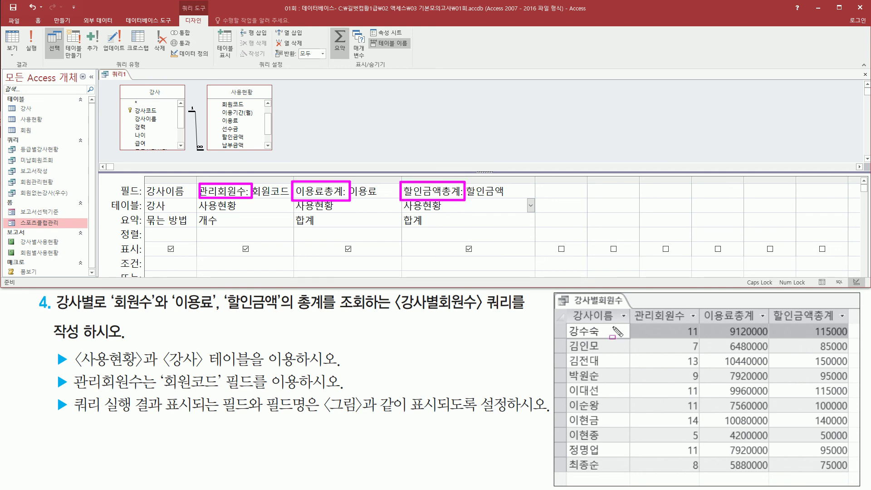
left_click_drag(629, 325, 846, 306)
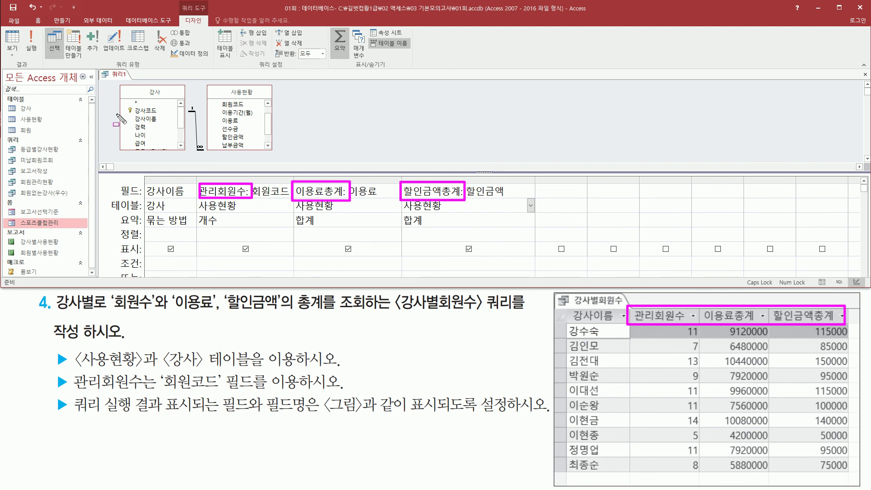
key("Escape")
left_click(30, 41)
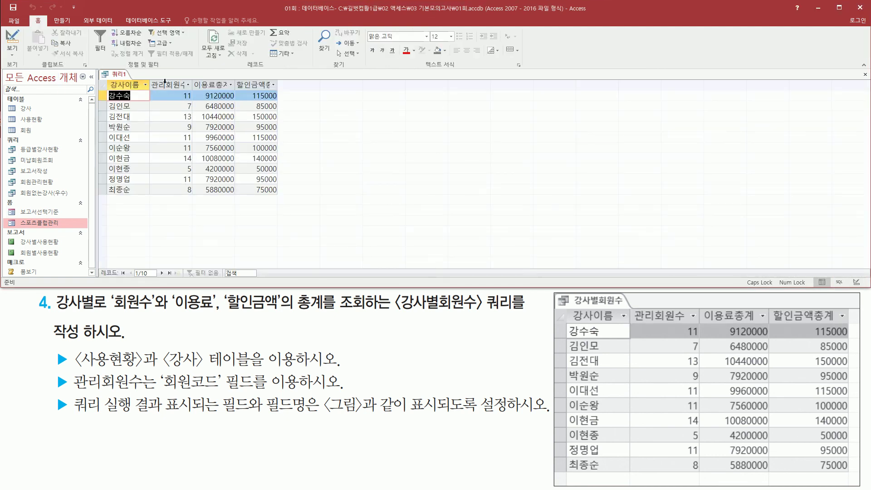
key("ctrl+2")
mouse_move(151, 74)
left_mouse_down()
mouse_move(224, 93)
mouse_move(287, 93)
left_mouse_up()
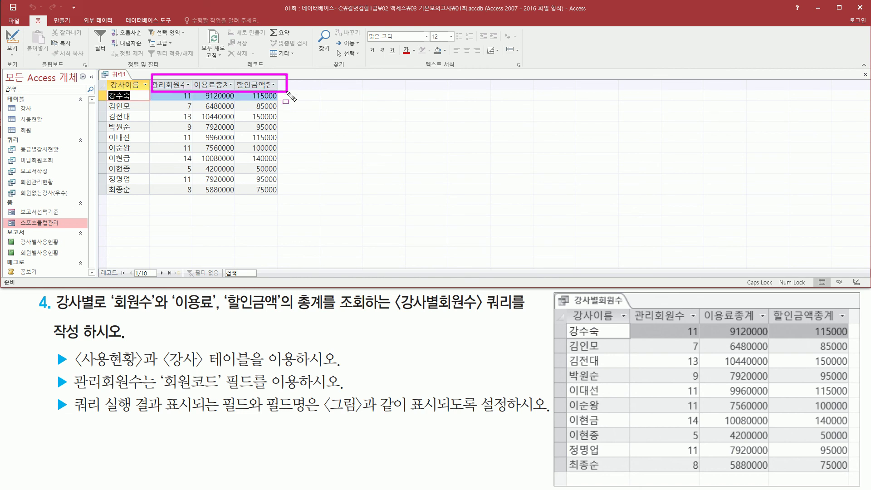
key("Escape")
- Fit the widths of the 관리회원수, 이용료총계 and 할인금액총계 result columns to their headings
left_click(190, 85)
left_click(198, 85)
left_click(207, 105)
left_click(207, 105)
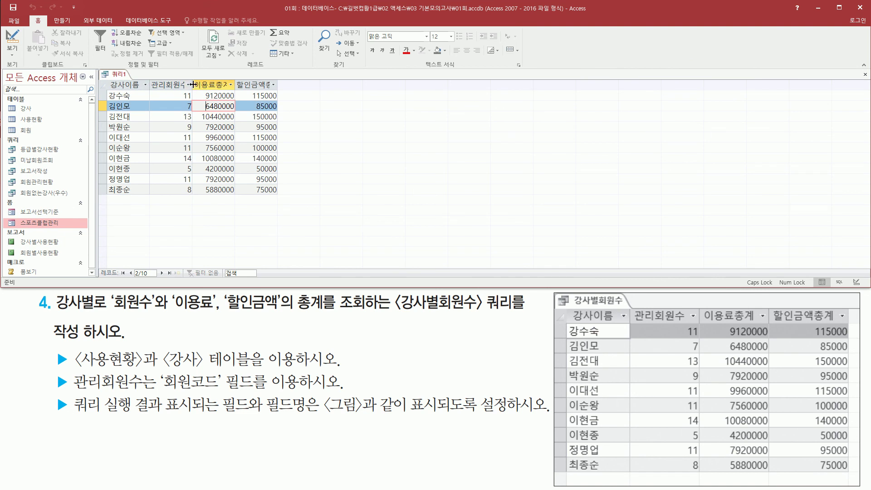
double_click(192, 85)
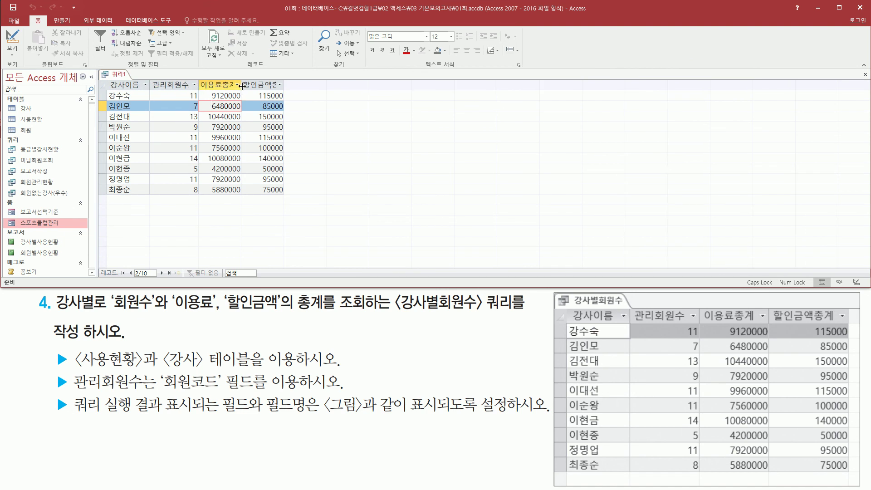
double_click(243, 85)
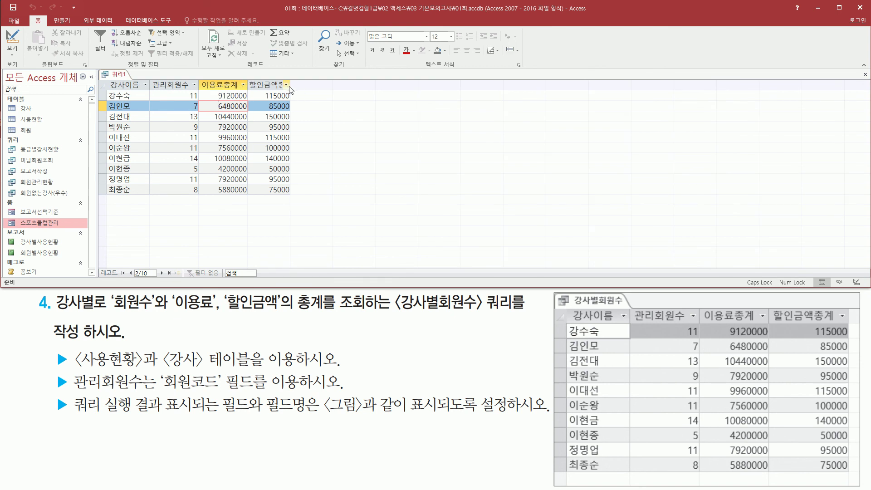
double_click(290, 85)
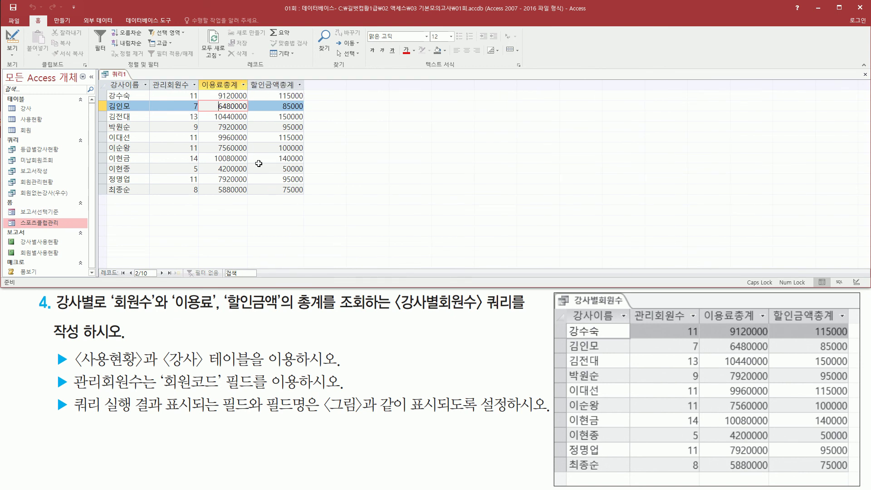
left_click(285, 190)
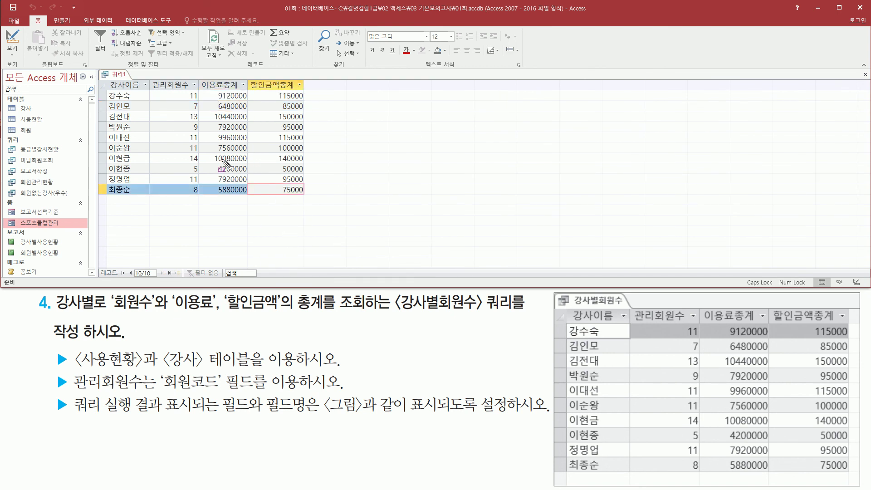
- Compare the result's four headings and all its rows with the sample table, including the 이용료총계 and 할인금액총계 values
left_click_drag(226, 91, 301, 90)
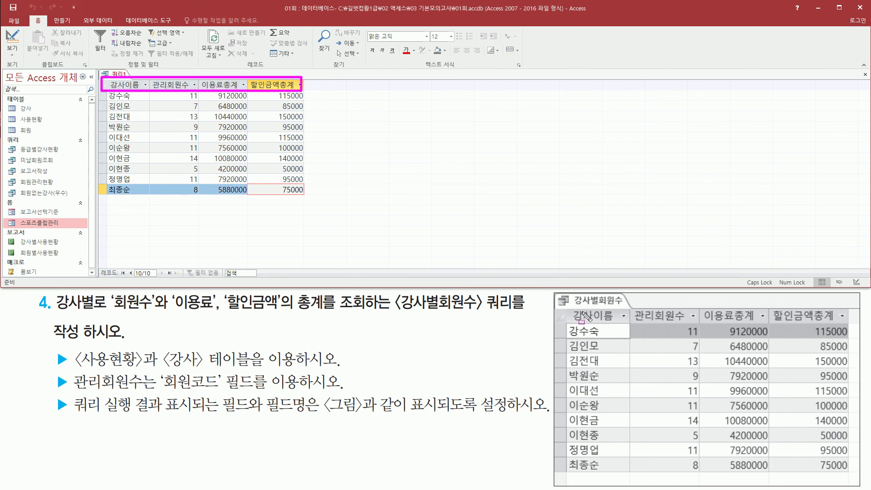
mouse_move(567, 306)
left_mouse_down()
mouse_move(791, 334)
mouse_move(847, 324)
left_mouse_up()
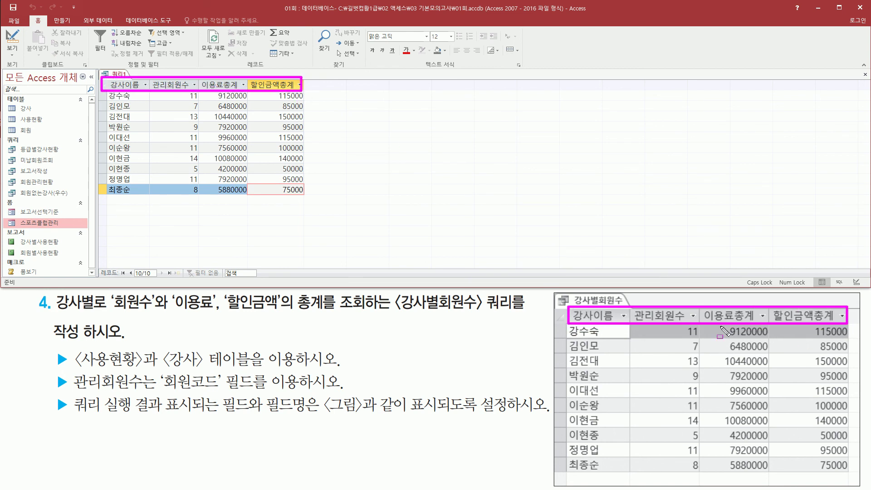
mouse_move(565, 327)
left_mouse_down()
mouse_move(780, 462)
mouse_move(848, 475)
left_mouse_up()
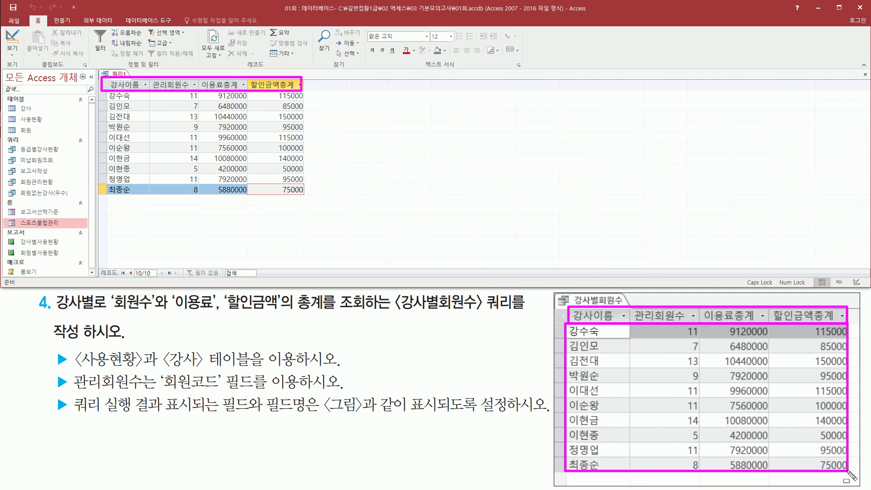
left_click_drag(108, 93, 305, 202)
key("Escape")
key("ctrl+shift+d")
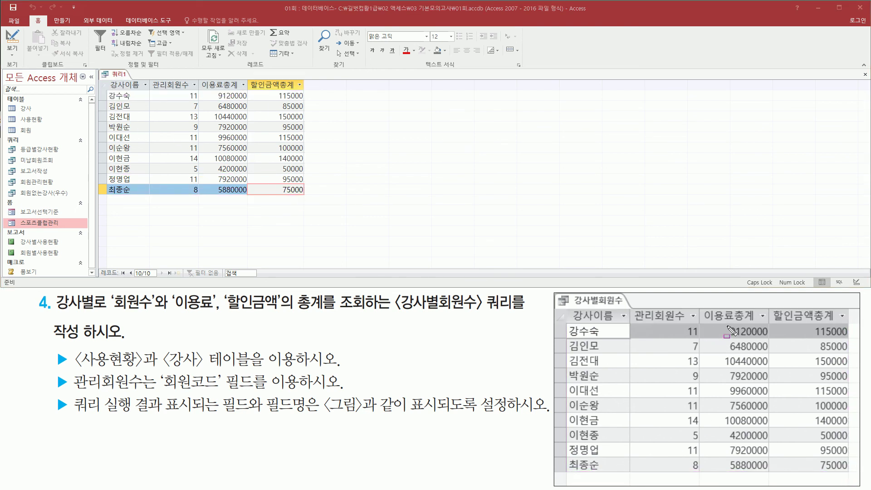
mouse_move(719, 326)
left_mouse_down()
mouse_move(795, 461)
mouse_move(851, 473)
left_mouse_up()
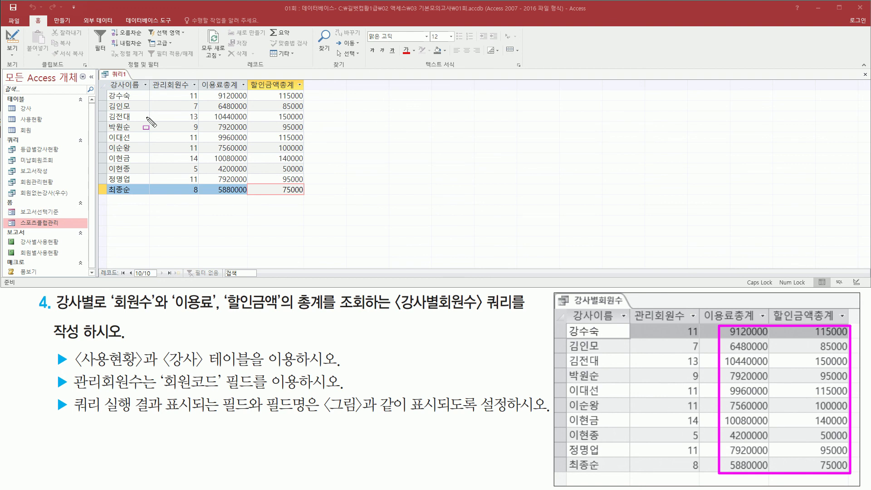
key("Escape")
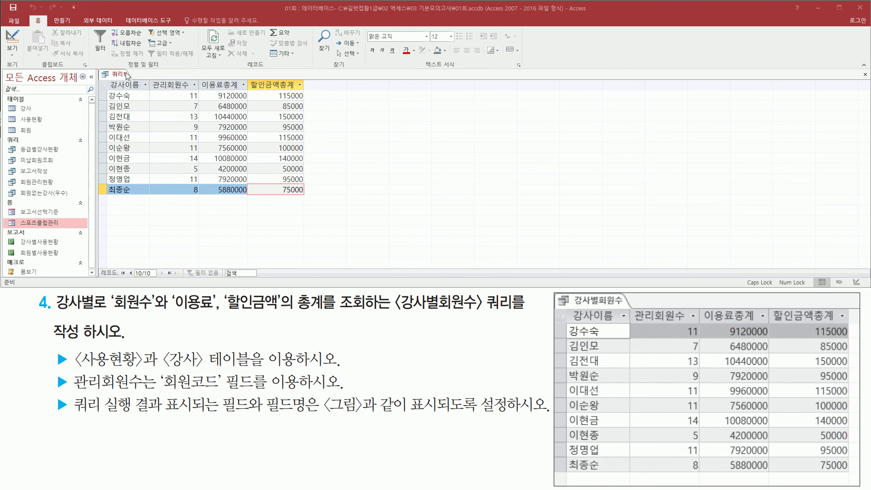
- Close the query's result sheet and agree to save the changes to its design
right_click(113, 78)
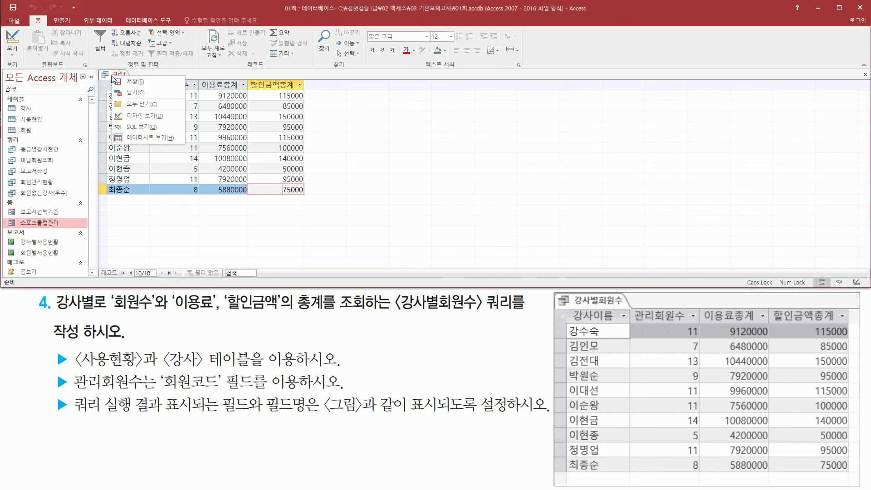
left_click(138, 94)
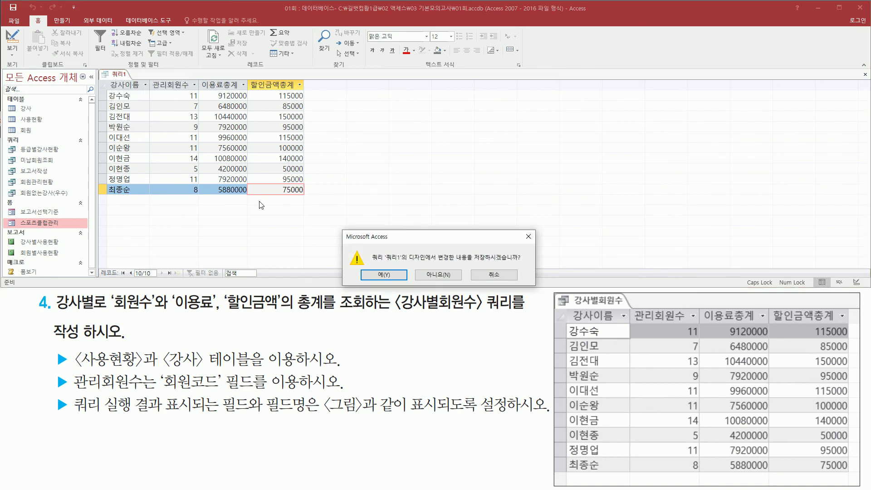
left_click_drag(472, 263, 527, 263)
left_click_drag(362, 268, 408, 283)
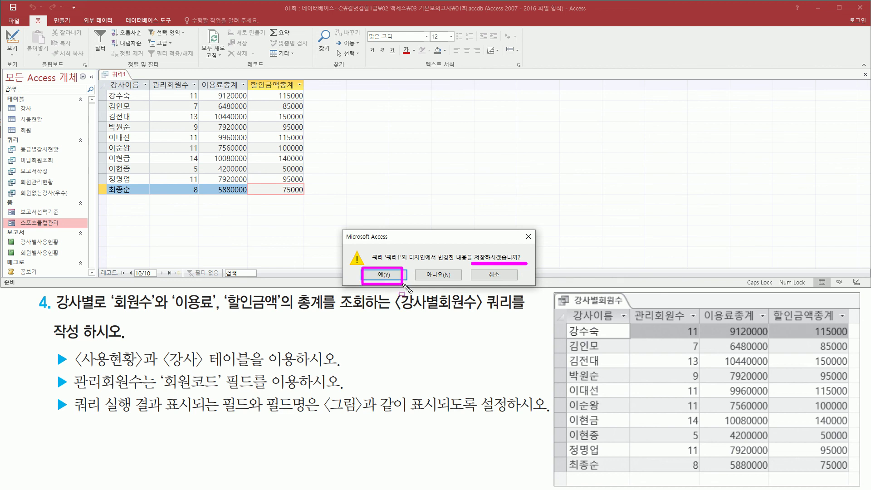
key("Escape")
left_click(381, 275)
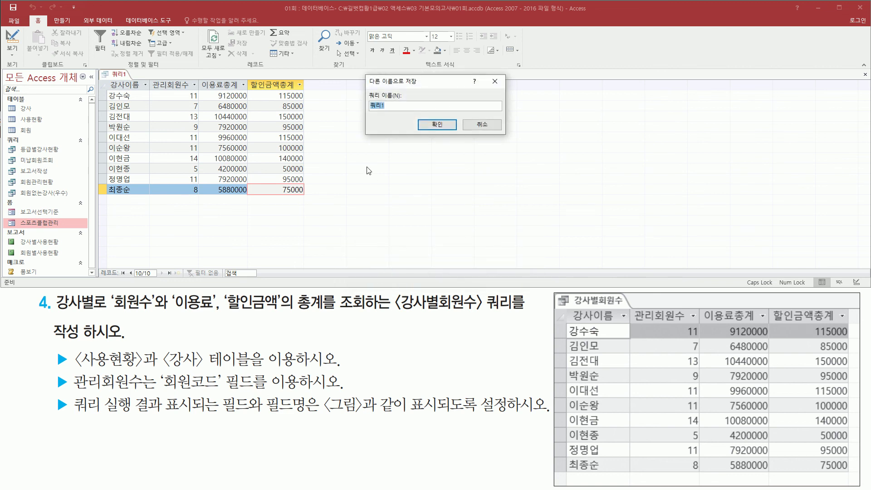
- Name the query 강사별회원수 as the task requires, save it, and check its entry among the database's queries
mouse_move(363, 85)
left_mouse_down()
mouse_move(378, 119)
mouse_move(365, 83)
left_mouse_up()
key("Escape")
key("ctrl+2")
left_click_drag(396, 314, 484, 314)
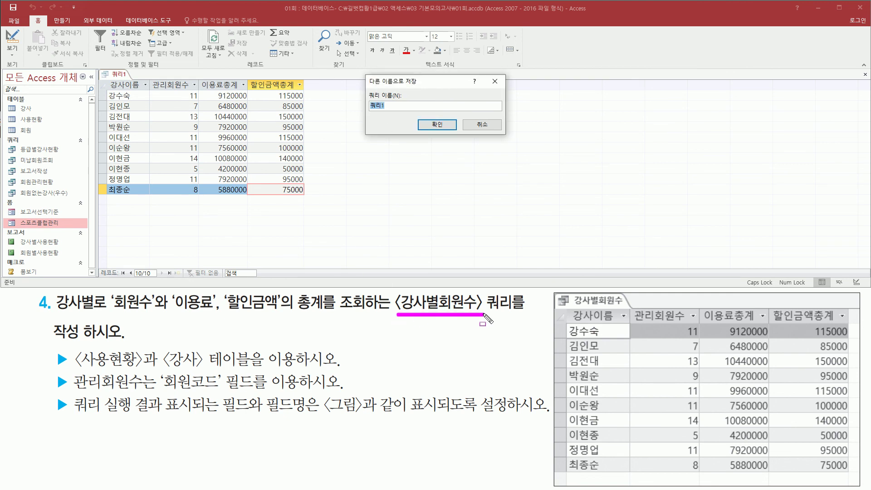
key("Escape")
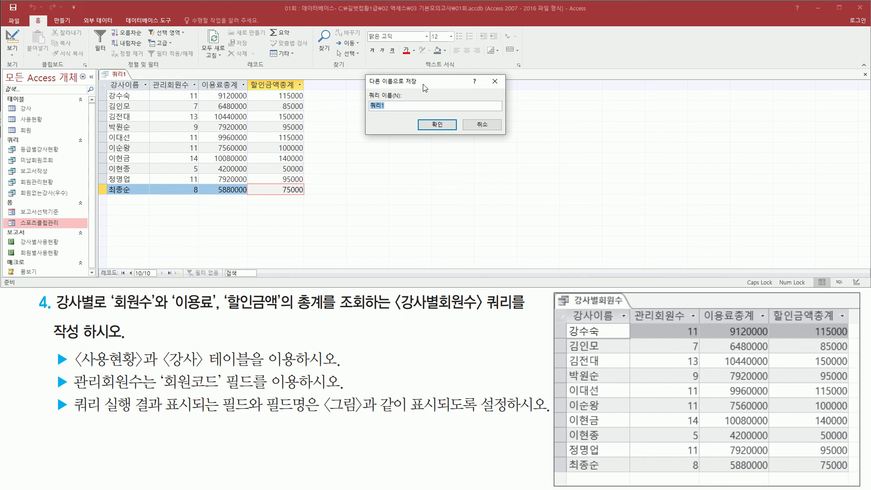
type("강사벼")
type("회원수")
left_click(414, 107)
key("ctrl+2")
mouse_move(366, 112)
left_mouse_down()
mouse_move(412, 112)
mouse_move(452, 133)
left_mouse_up()
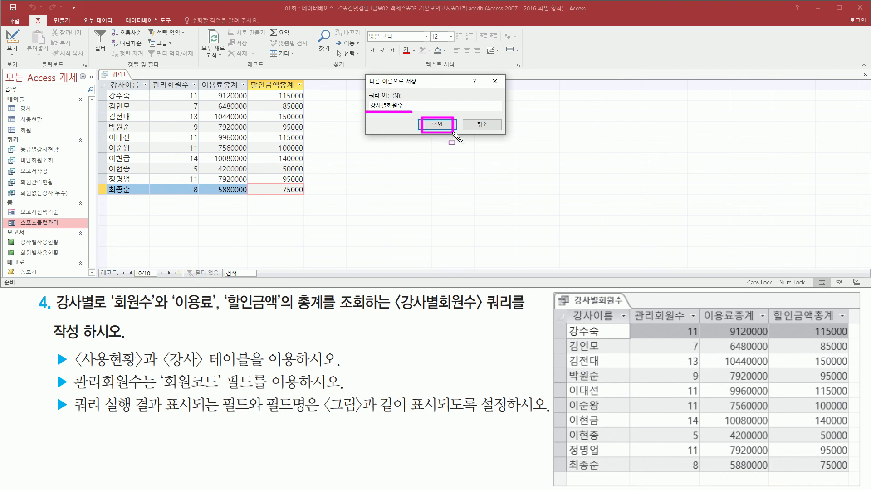
key("Escape")
left_click(438, 125)
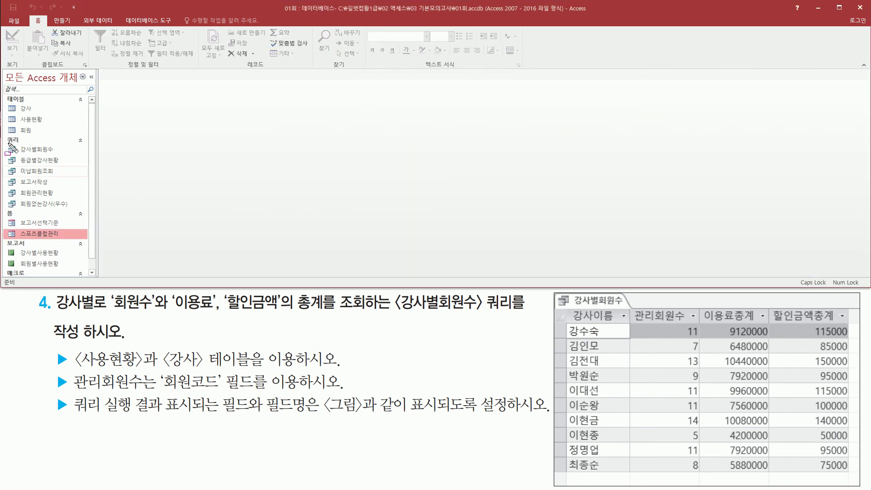
left_click_drag(7, 143, 68, 156)
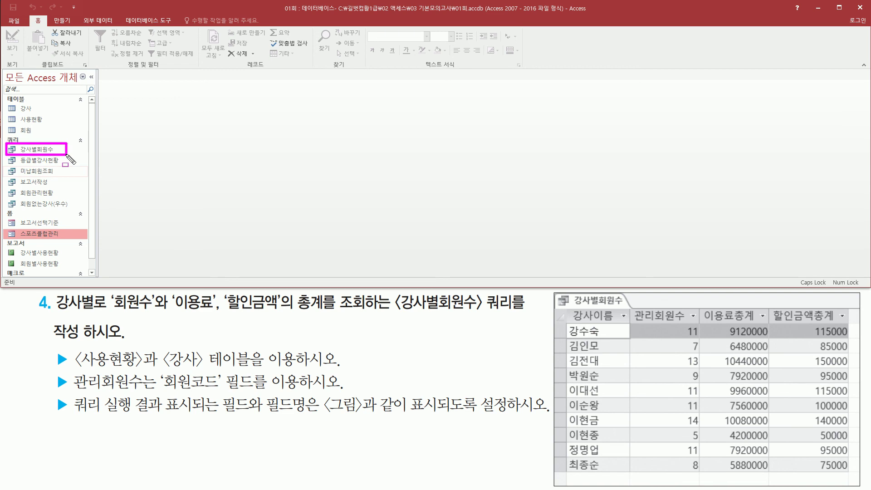
key("Escape")
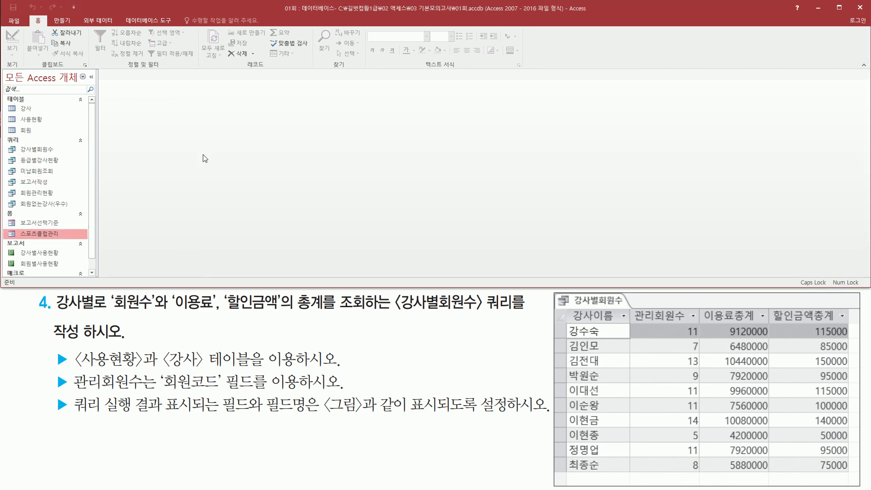